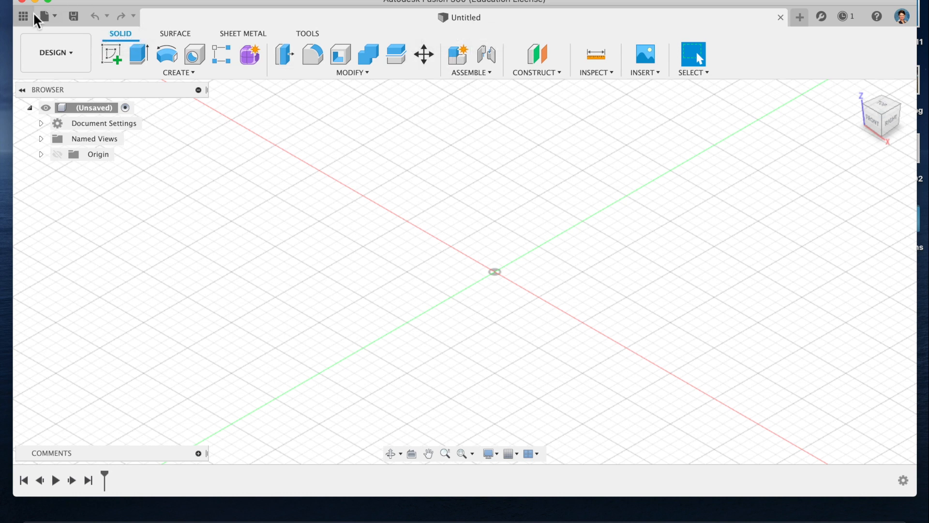
# Step: Browse the cloud projects and open the "_2020-21 Idea to Object" project
pyautogui.click(24, 16)
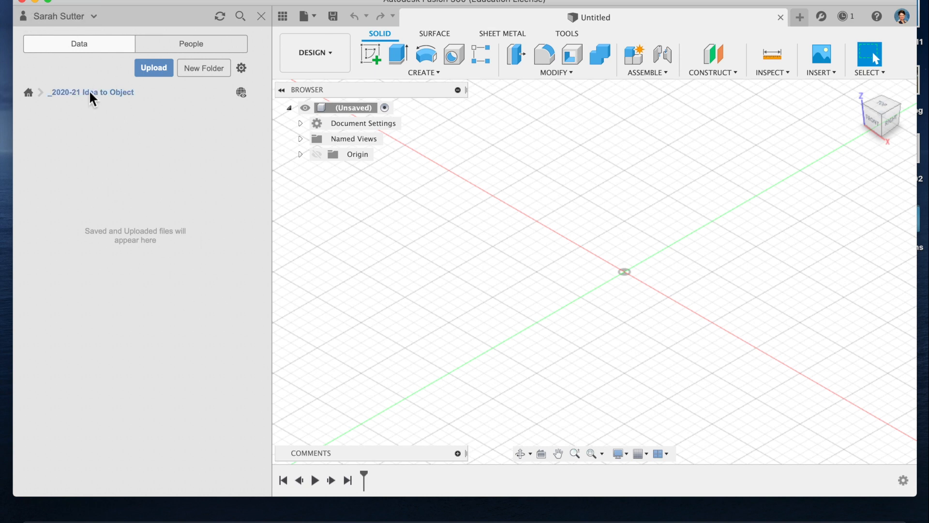
pyautogui.click(102, 93)
pyautogui.click(29, 93)
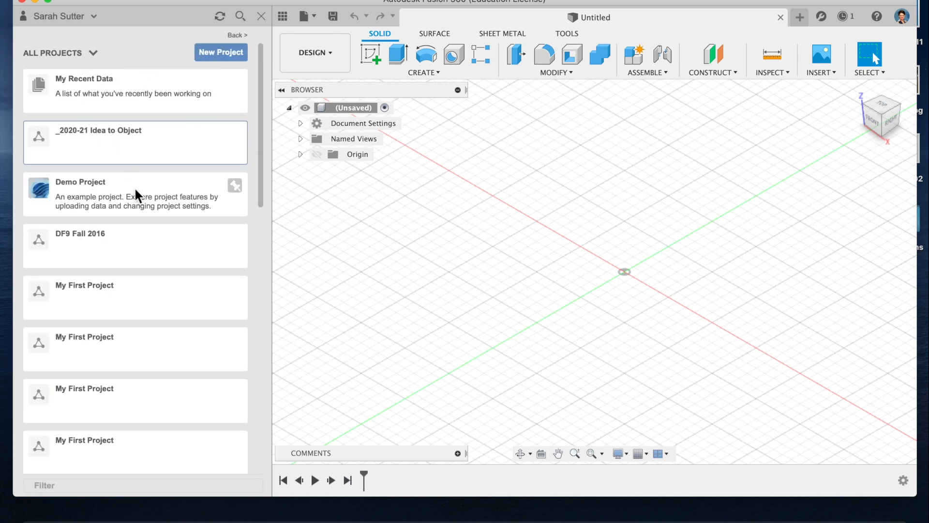
pyautogui.click(126, 135)
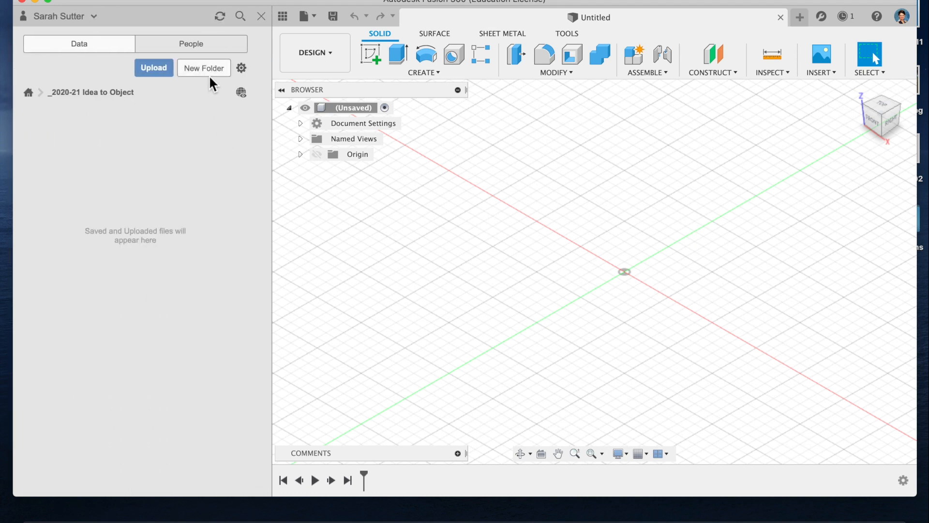
# Step: Save the design as "Demo Project for I2o" in the "_2020-21 Idea to Object" project and hide the project data
pyautogui.press('super+s')
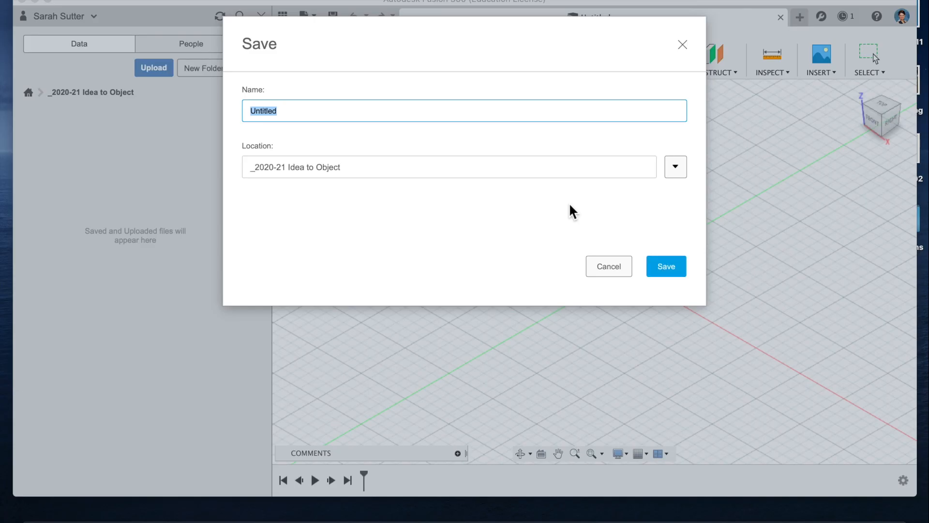
pyautogui.write('Demo Project for I2O')
pyautogui.click(667, 266)
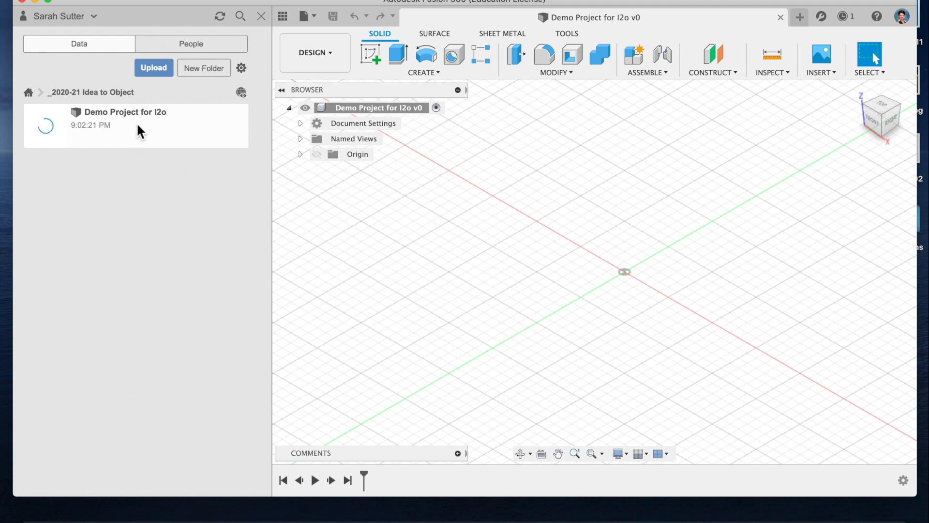
pyautogui.click(284, 17)
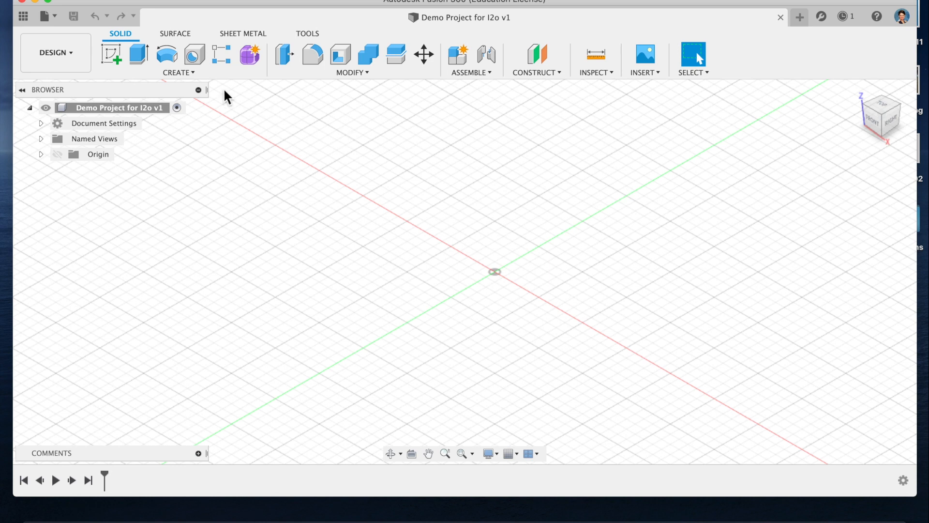
pyautogui.click(191, 71)
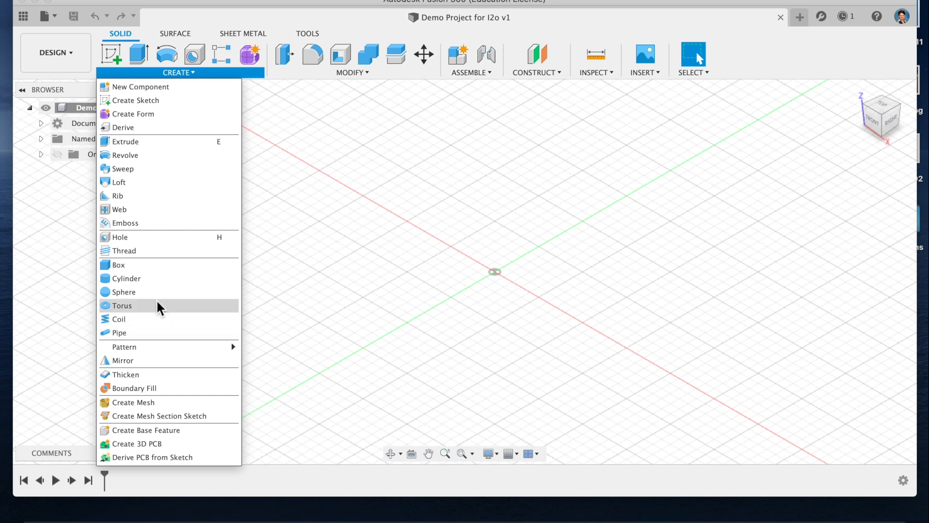
pyautogui.click(152, 266)
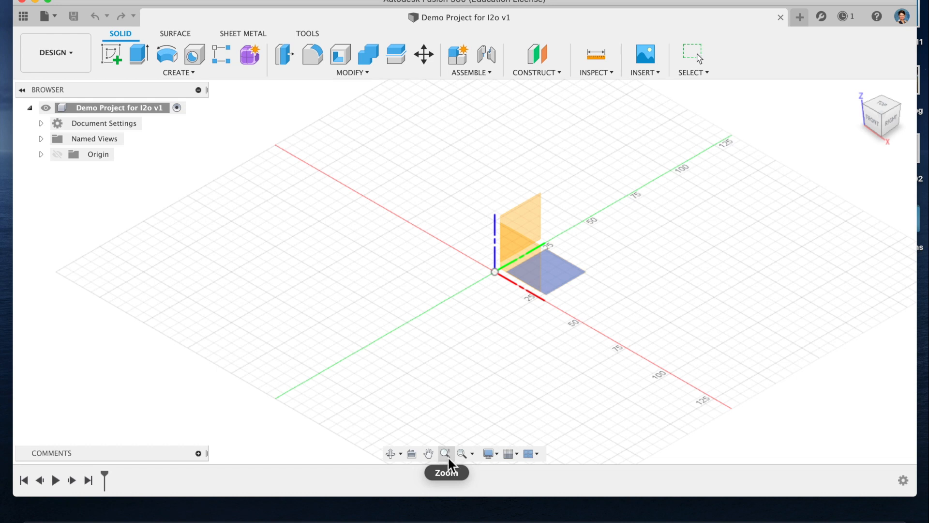
pyautogui.click(475, 456)
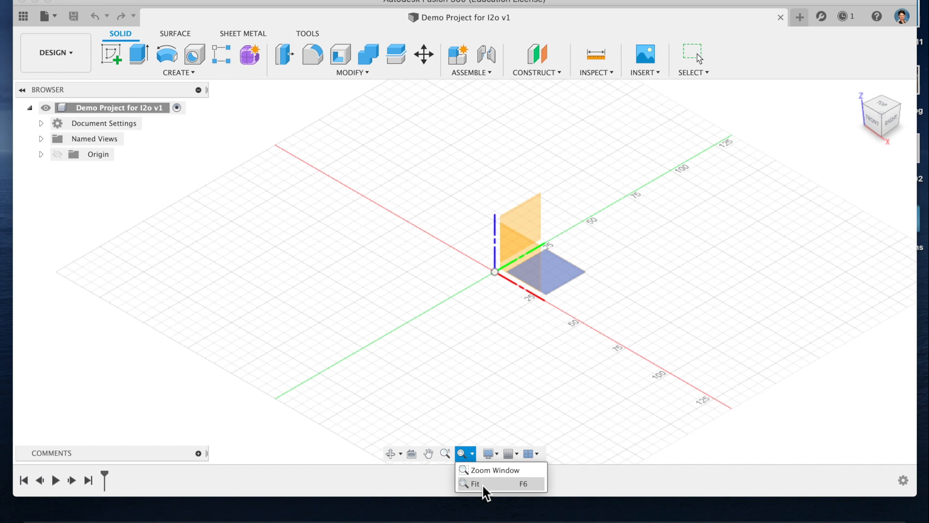
pyautogui.click(497, 455)
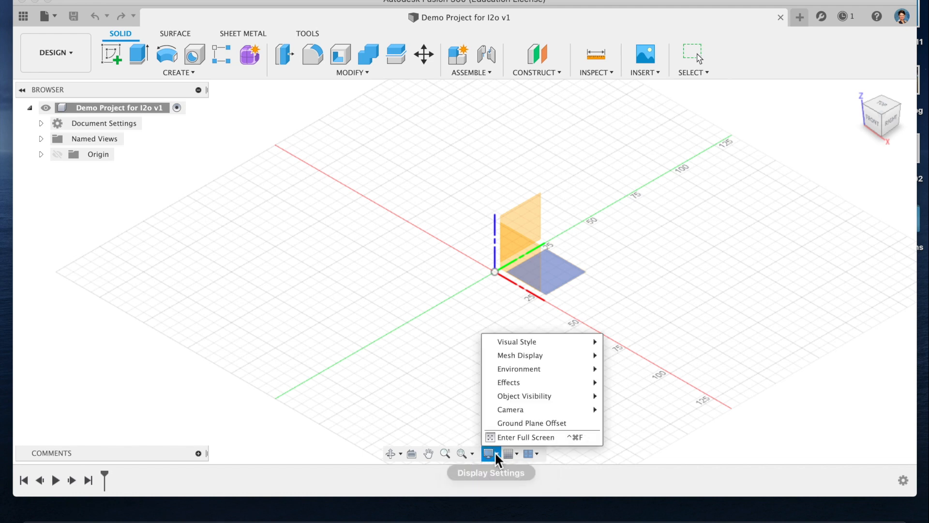
pyautogui.click(511, 454)
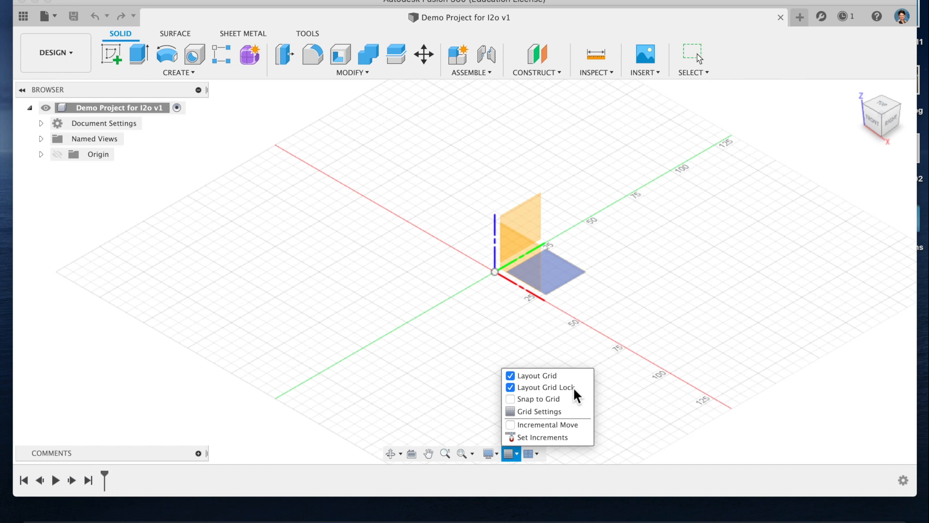
# Step: Examine the origin planes in the multiple-view layout, restore the single view and orbit to a low viewing angle
pyautogui.click(537, 455)
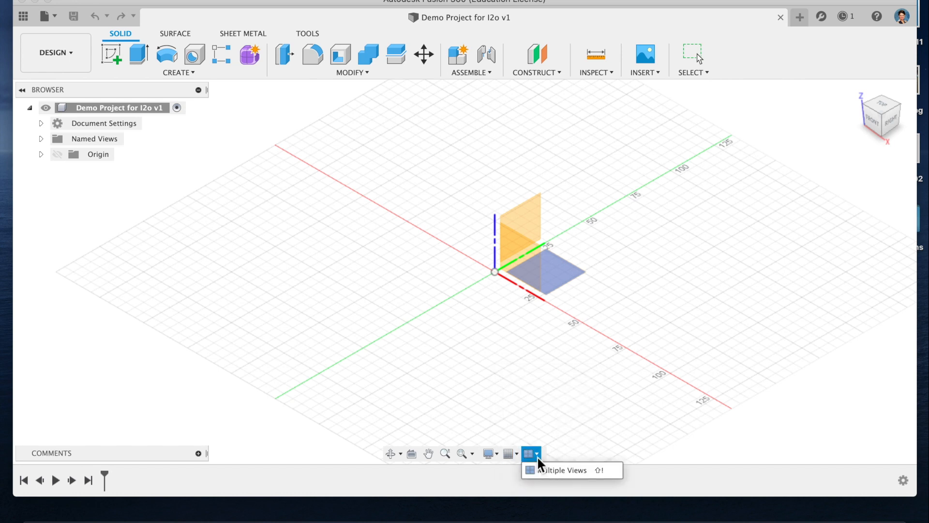
pyautogui.click(560, 468)
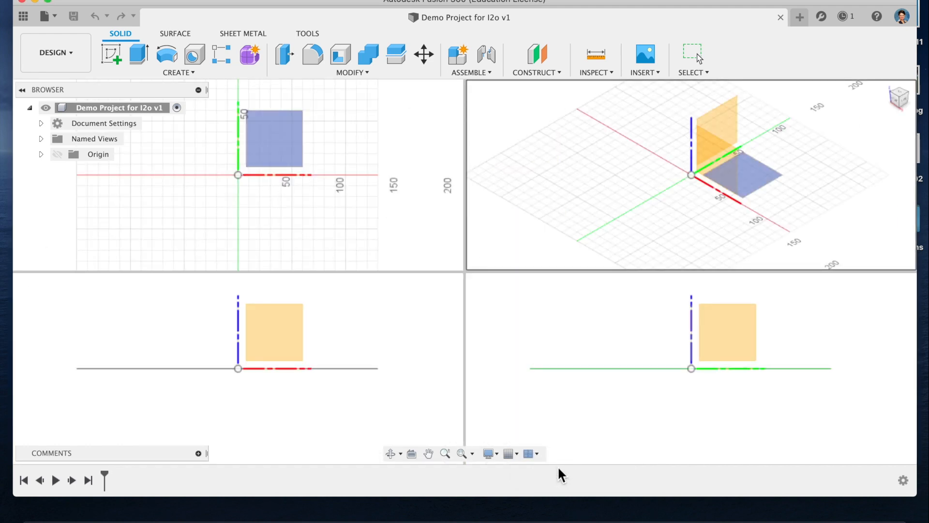
pyautogui.click(538, 453)
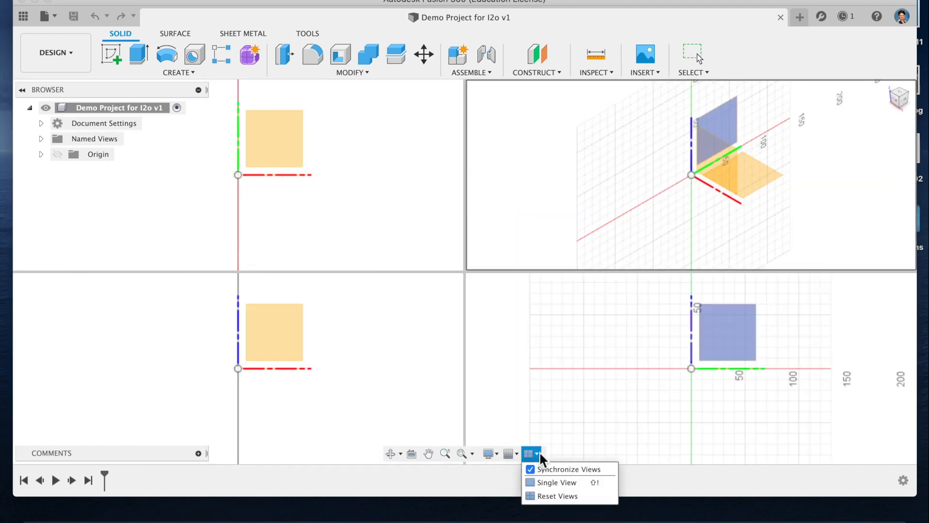
pyautogui.click(552, 483)
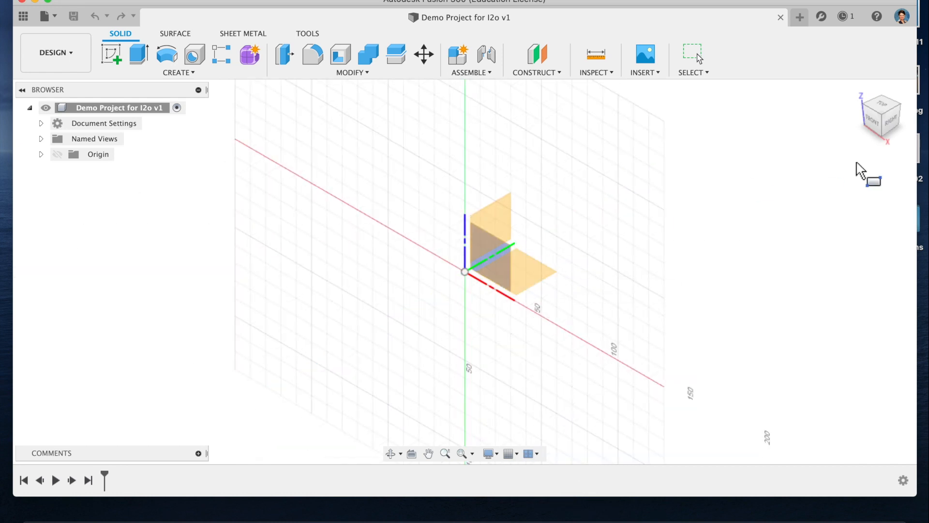
pyautogui.click(893, 129)
pyautogui.moveTo(812, 77); pyautogui.dragTo(882, 109)
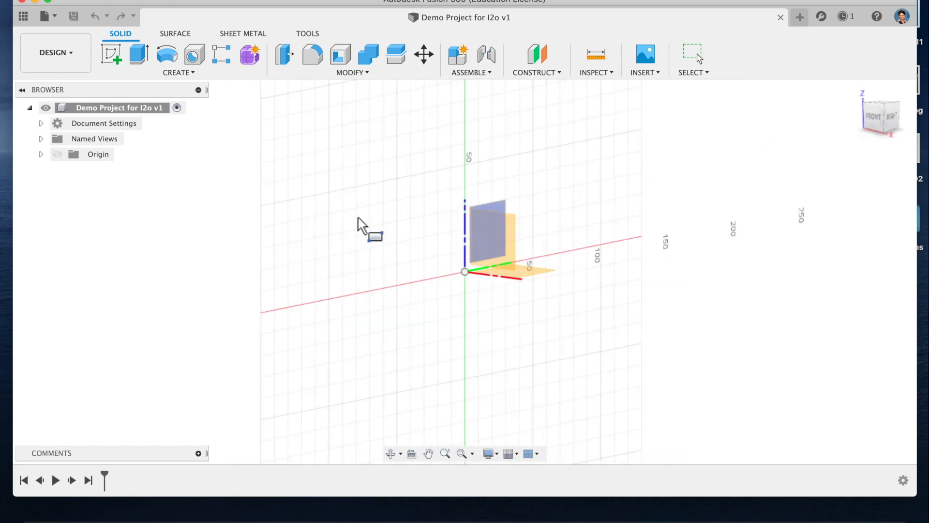
# Step: Begin a new box on the horizontal ground plane, placing its first corner just in front of the origin
pyautogui.click(192, 73)
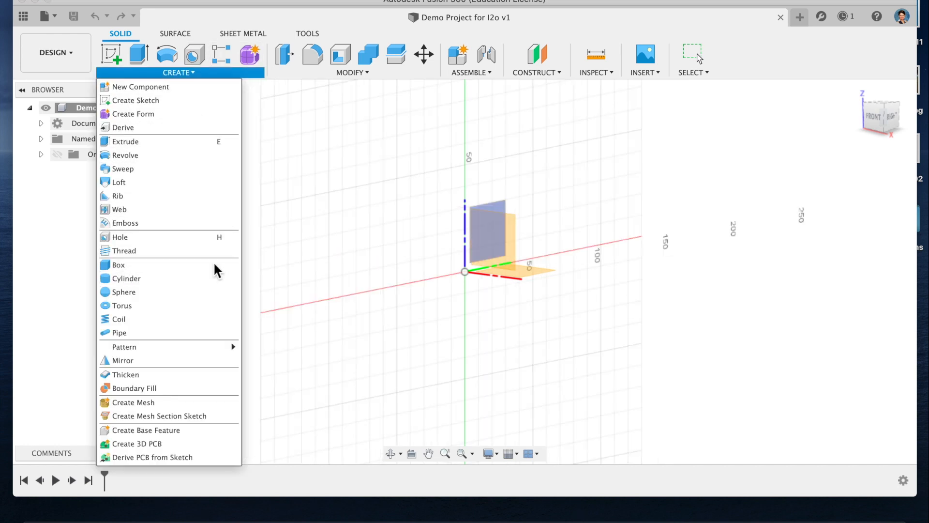
pyautogui.click(181, 266)
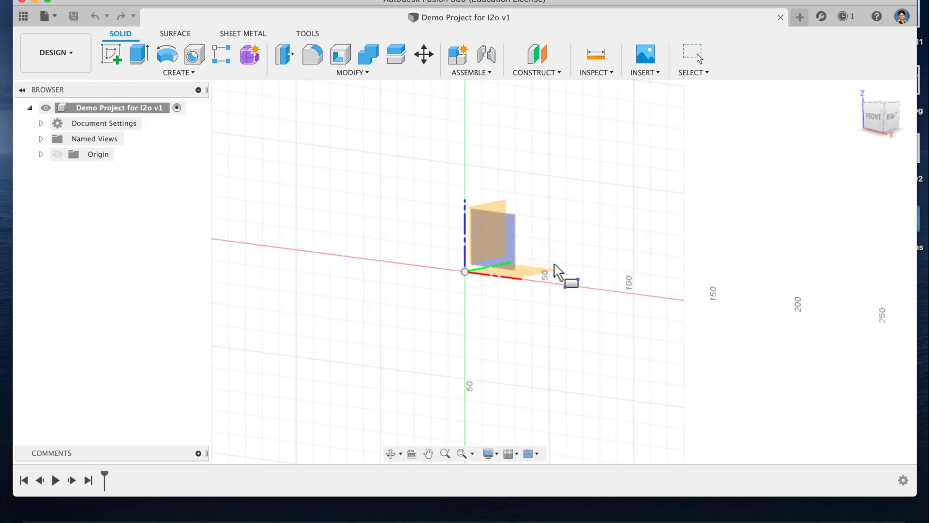
pyautogui.click(506, 291)
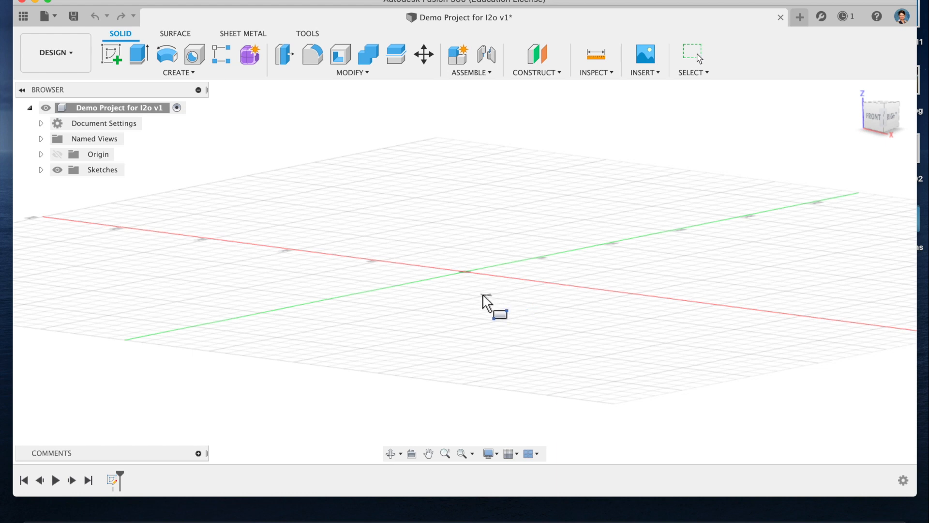
pyautogui.click(459, 293)
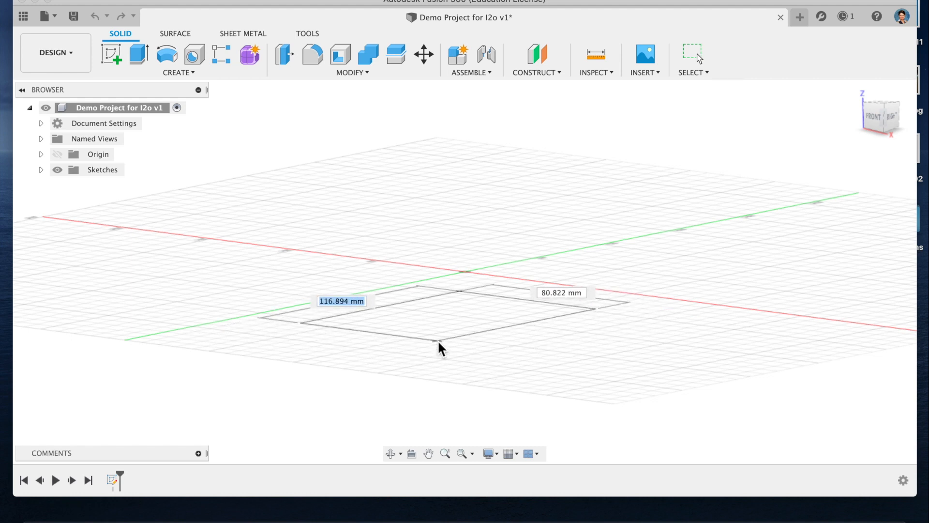
# Step: Set the box's length, width and height to 5 cm each and create it as a new body
pyautogui.scroll(3, 414, 318)
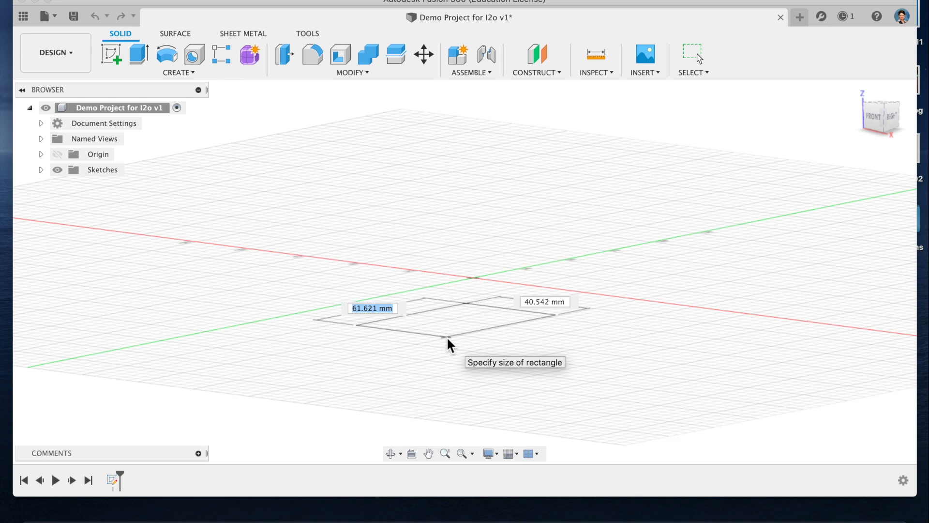
pyautogui.scroll(3, 447, 336)
pyautogui.write('5cm')
pyautogui.press('Tab')
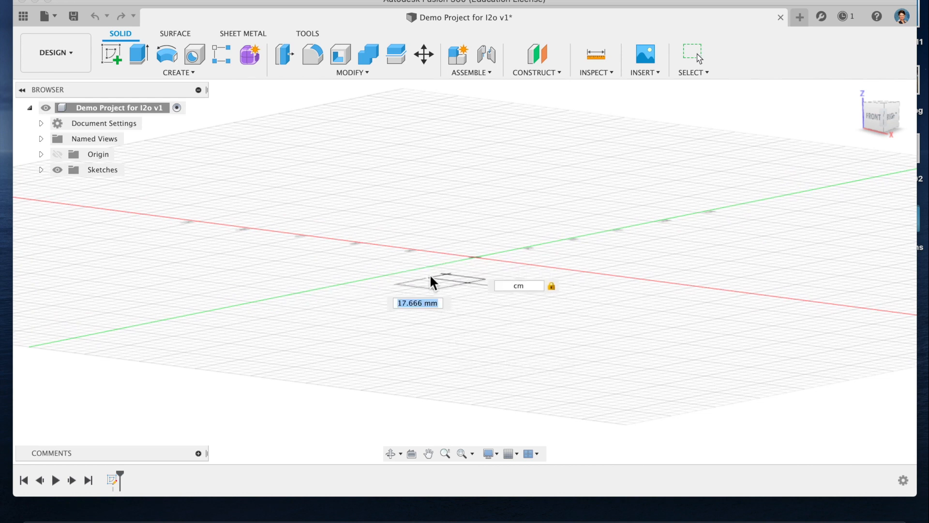
pyautogui.write('5')
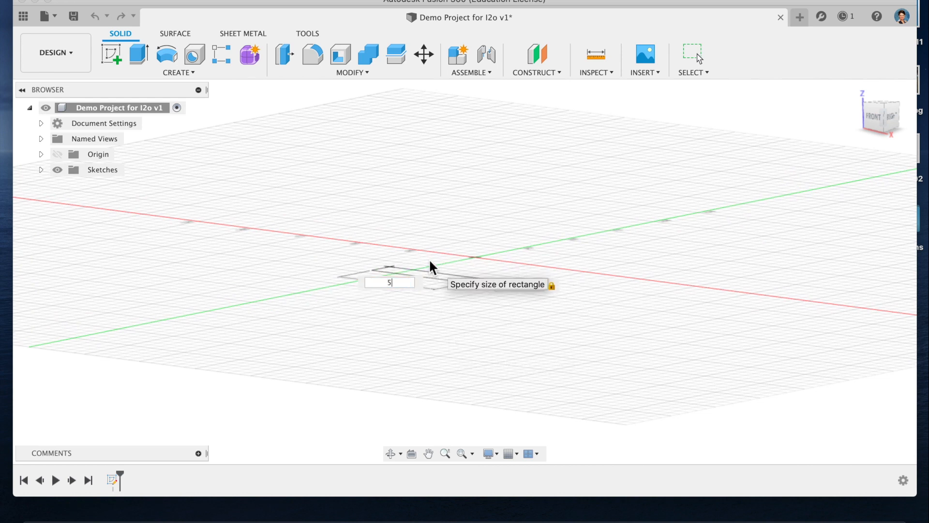
pyautogui.write(' cm')
pyautogui.press('Tab')
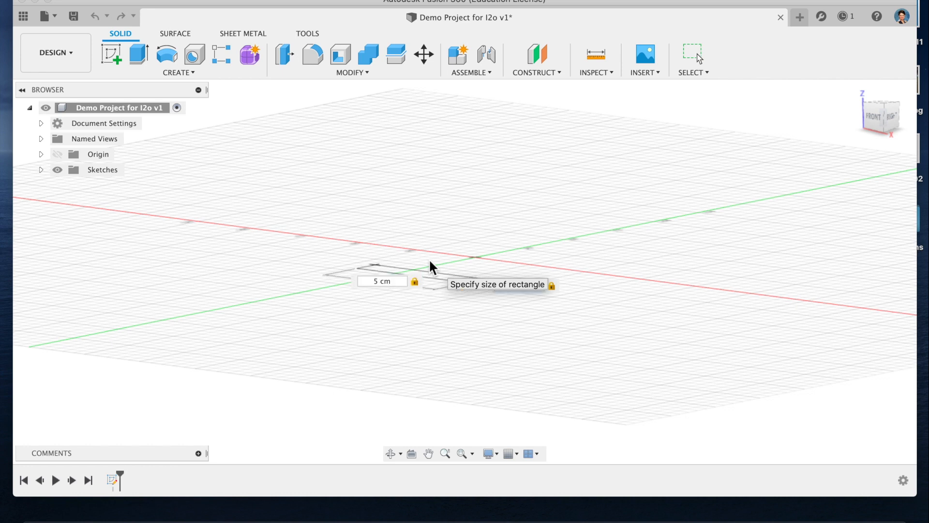
pyautogui.write('5cm')
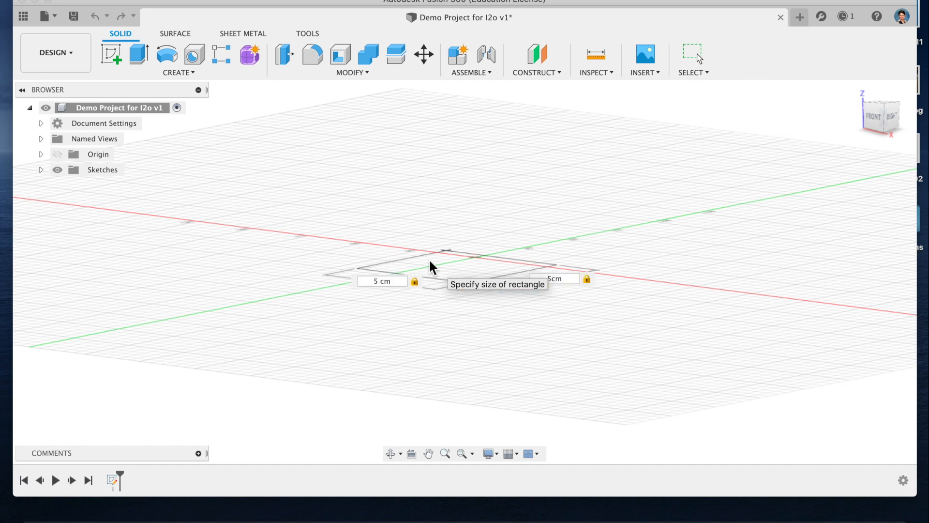
pyautogui.press('Tab')
pyautogui.press('Return')
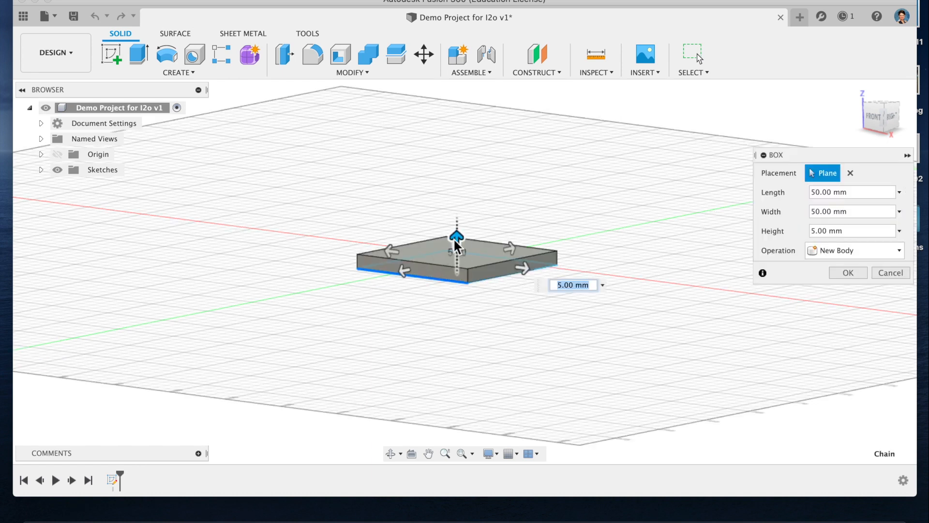
pyautogui.write('5cm')
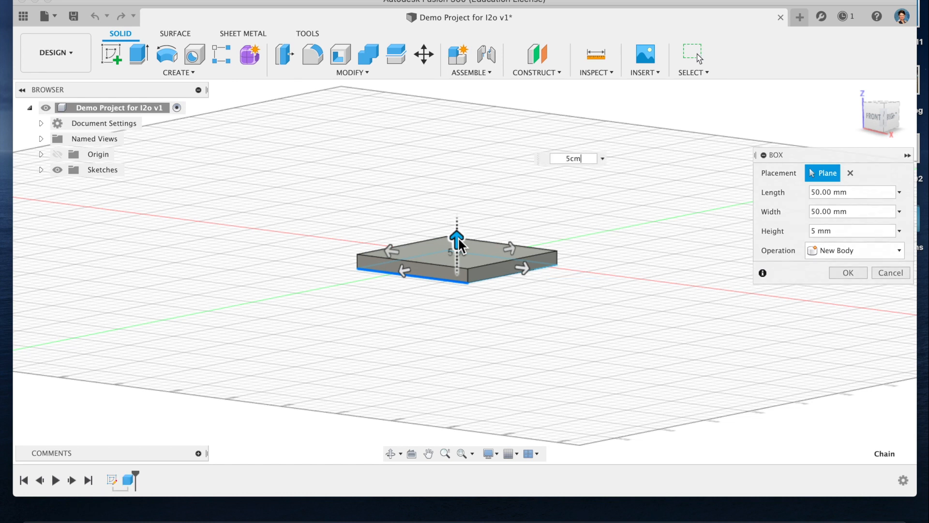
pyautogui.press('Return')
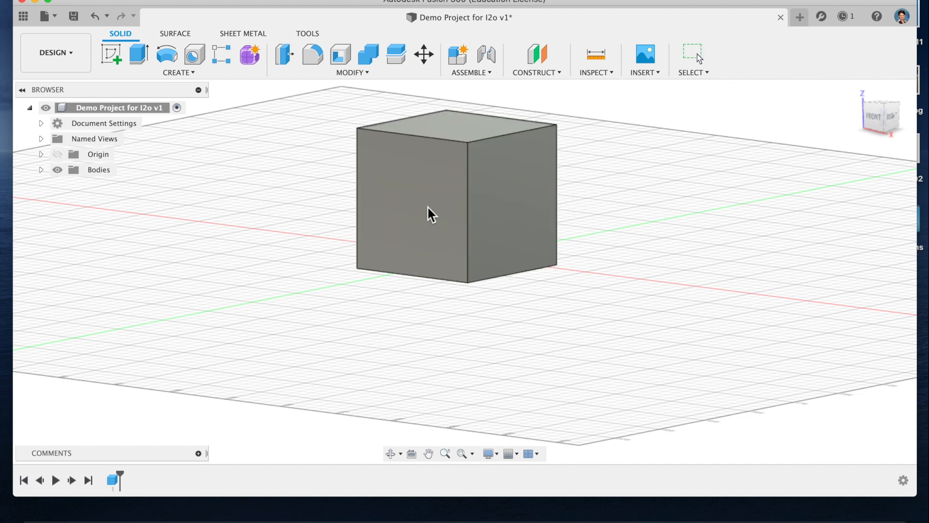
pyautogui.click(390, 454)
pyautogui.moveTo(510, 276); pyautogui.dragTo(448, 284)
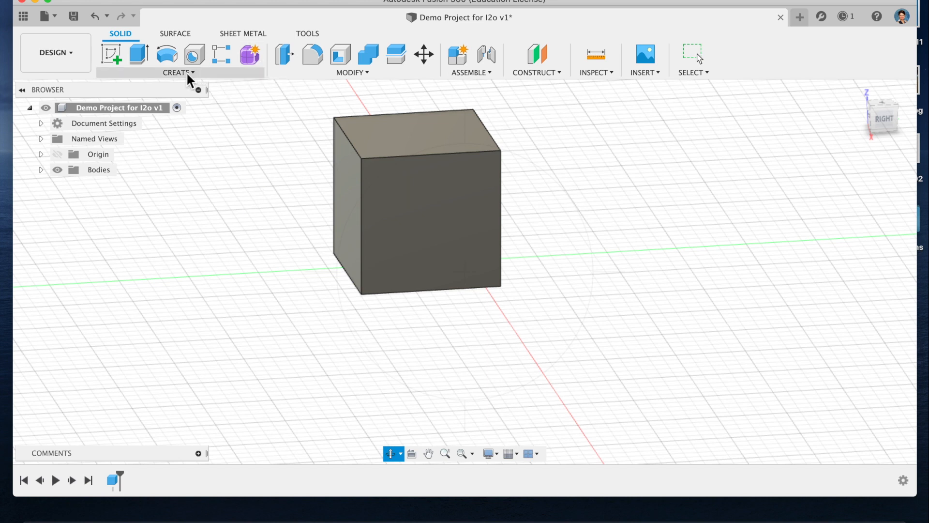
pyautogui.click(356, 73)
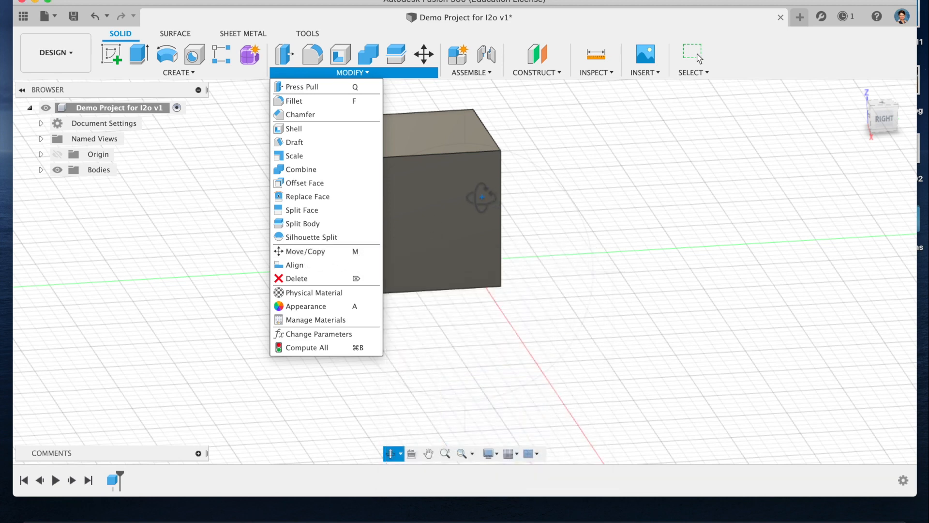
pyautogui.press('Escape')
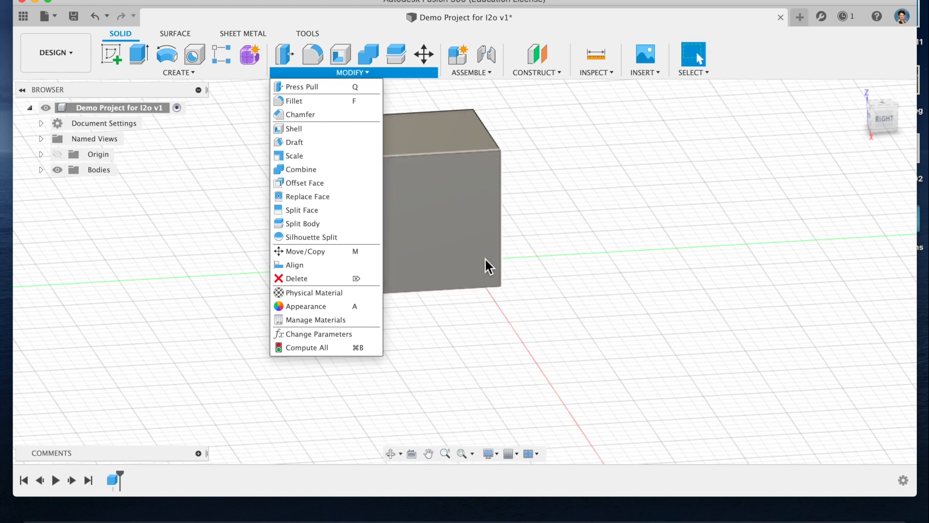
pyautogui.click(524, 330)
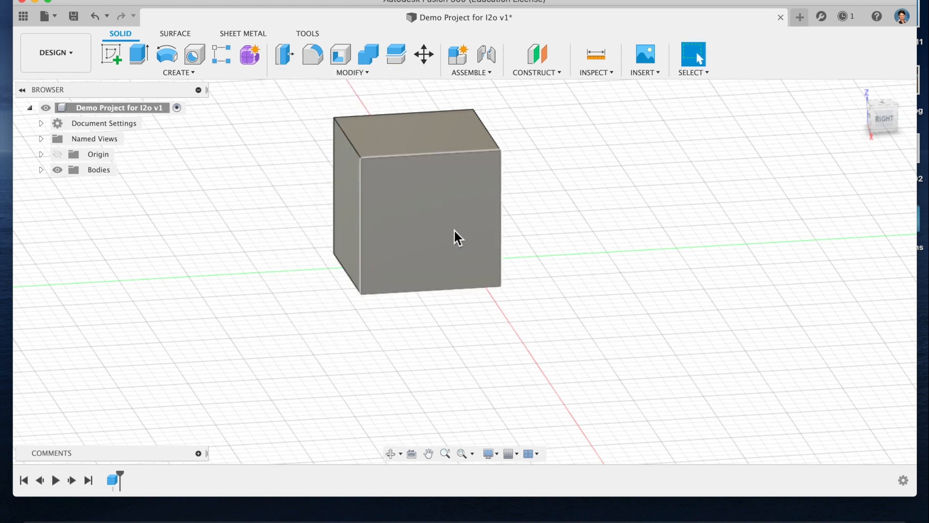
# Step: Select the cube's right face, expand the list of bodies and select the entire cube body
pyautogui.click(407, 178)
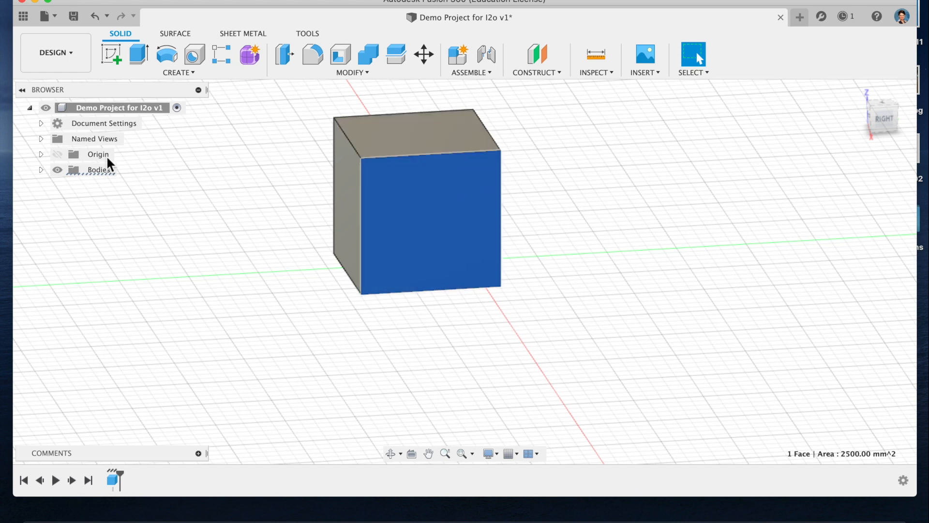
pyautogui.click(41, 169)
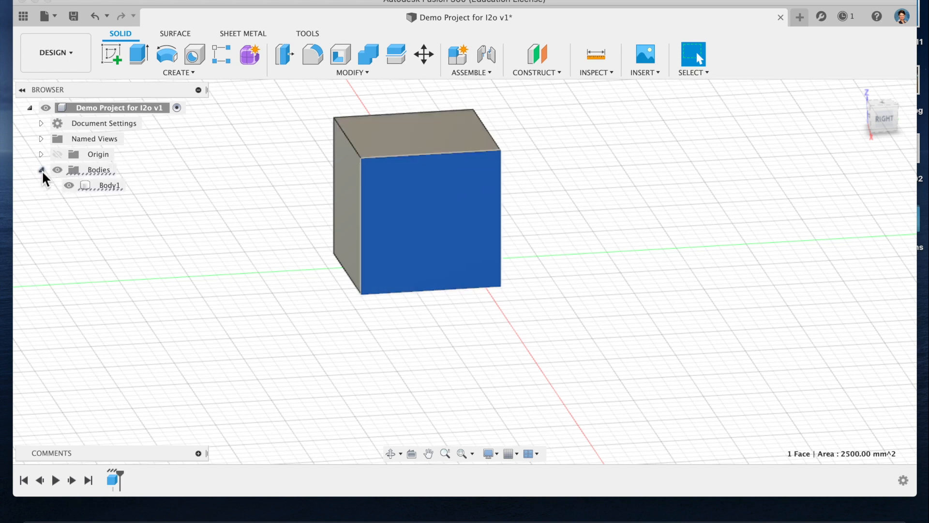
pyautogui.click(106, 182)
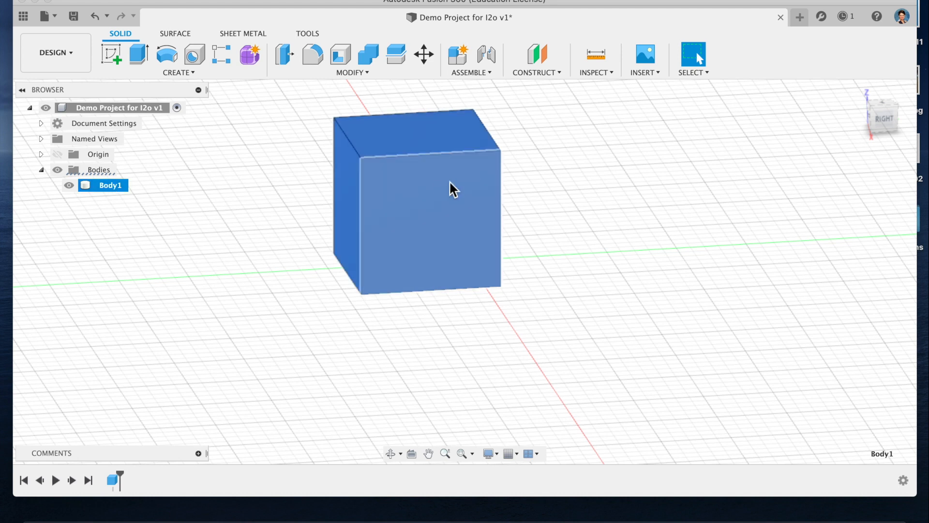
# Step: Try out moving the cube body along its axes and rotating it with Move/Copy, and cancel the changes
pyautogui.press('m')
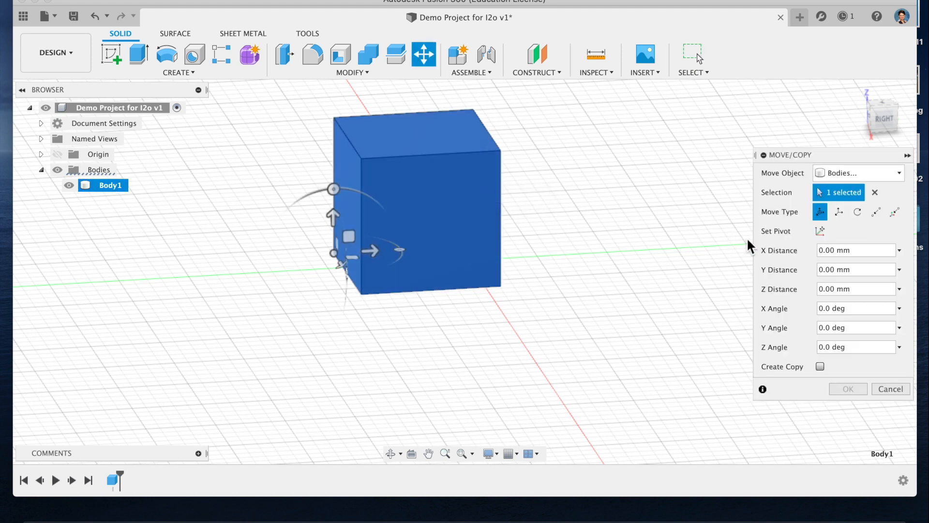
pyautogui.moveTo(371, 251); pyautogui.dragTo(396, 265)
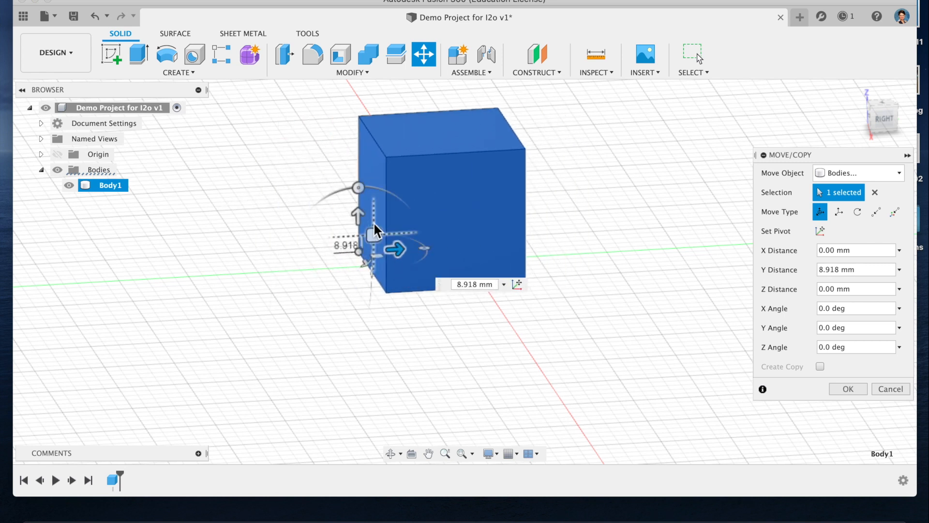
pyautogui.moveTo(358, 214); pyautogui.dragTo(338, 333)
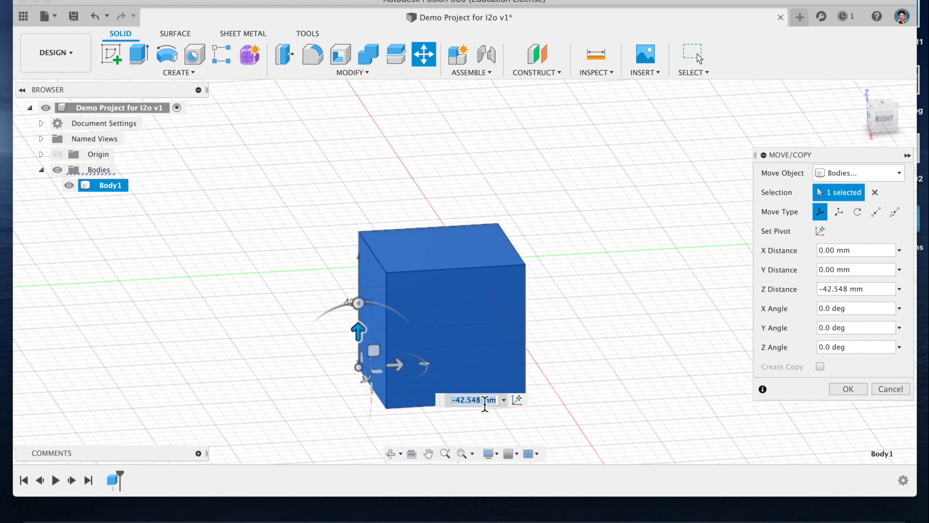
pyautogui.write('0')
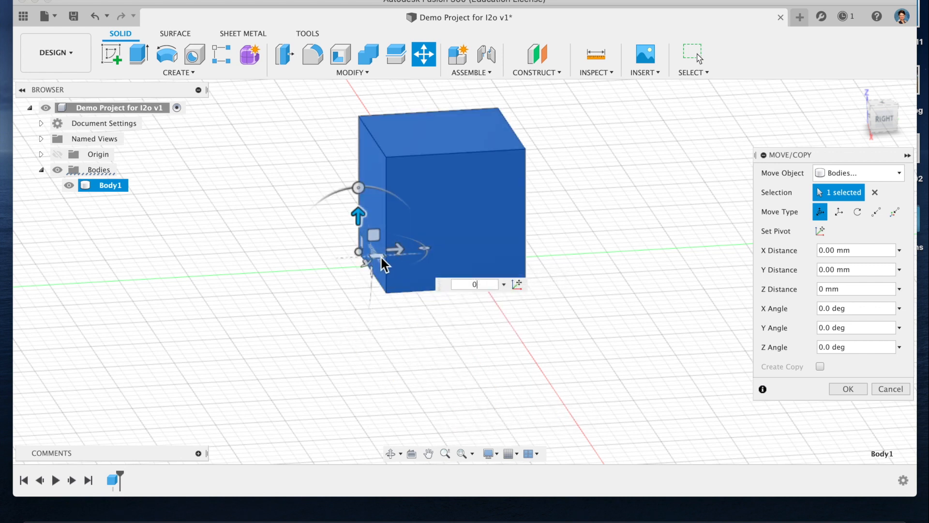
pyautogui.moveTo(367, 264)
pyautogui.mouseDown()
pyautogui.moveTo(390, 315)
pyautogui.moveTo(384, 289)
pyautogui.moveTo(392, 276)
pyautogui.moveTo(377, 261)
pyautogui.mouseUp()
pyautogui.moveTo(358, 187); pyautogui.dragTo(326, 198)
pyautogui.moveTo(418, 216)
pyautogui.mouseDown()
pyautogui.moveTo(404, 249)
pyautogui.moveTo(429, 186)
pyautogui.moveTo(414, 229)
pyautogui.mouseUp()
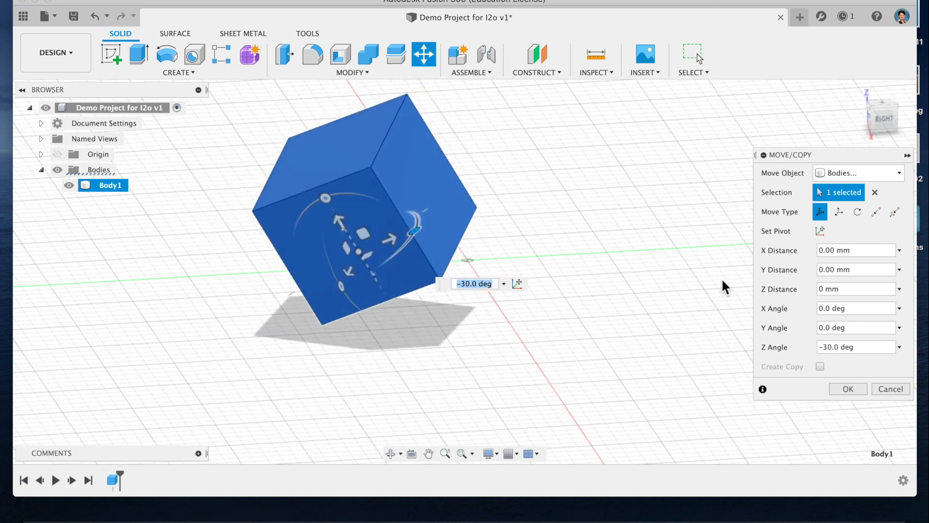
pyautogui.click(890, 389)
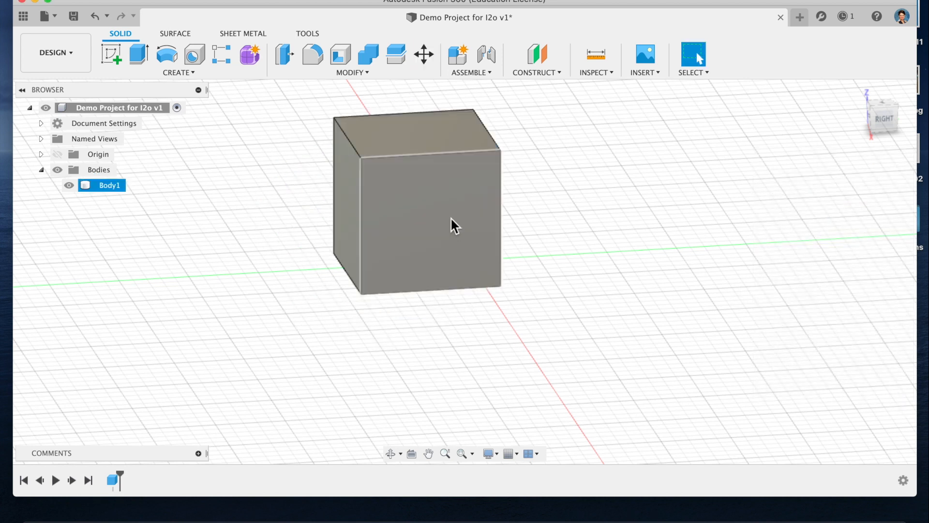
# Step: Create a copy of the cube body and place it about 58 mm away along the Y axis
pyautogui.click(118, 184)
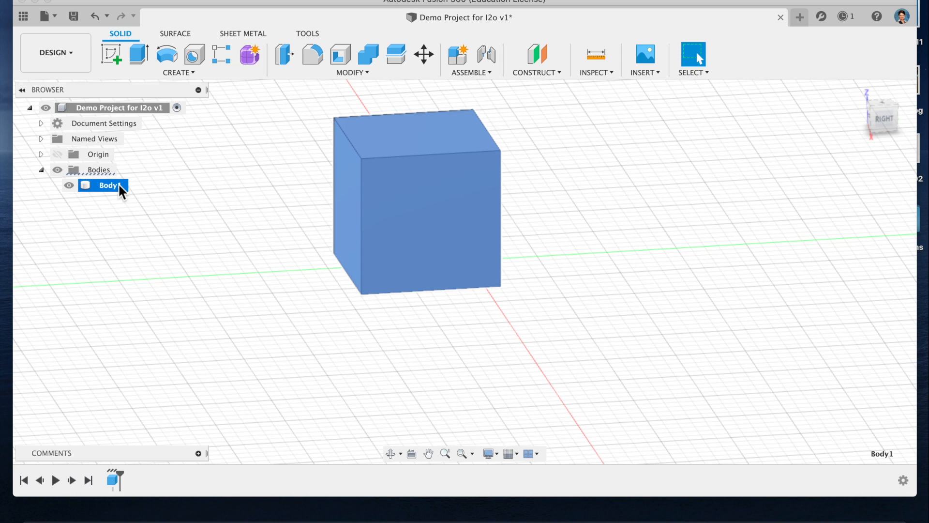
pyautogui.press('m')
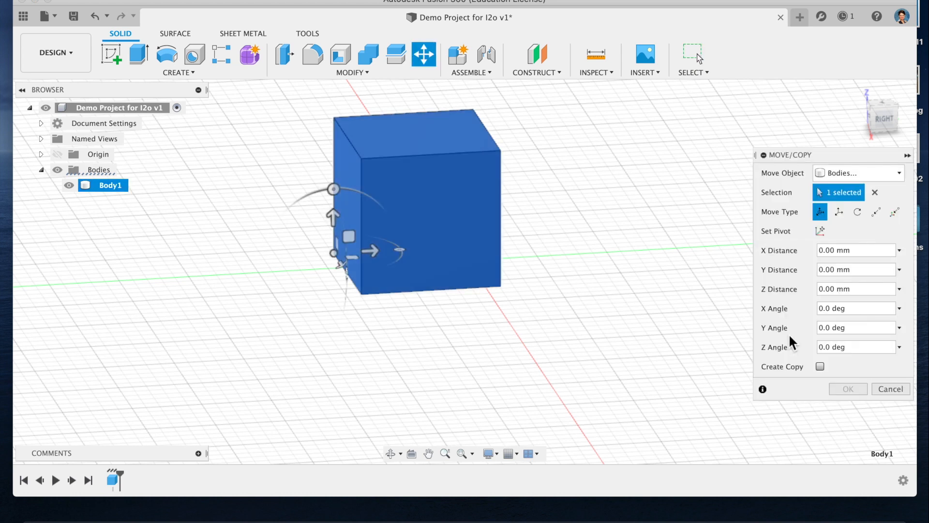
pyautogui.click(820, 366)
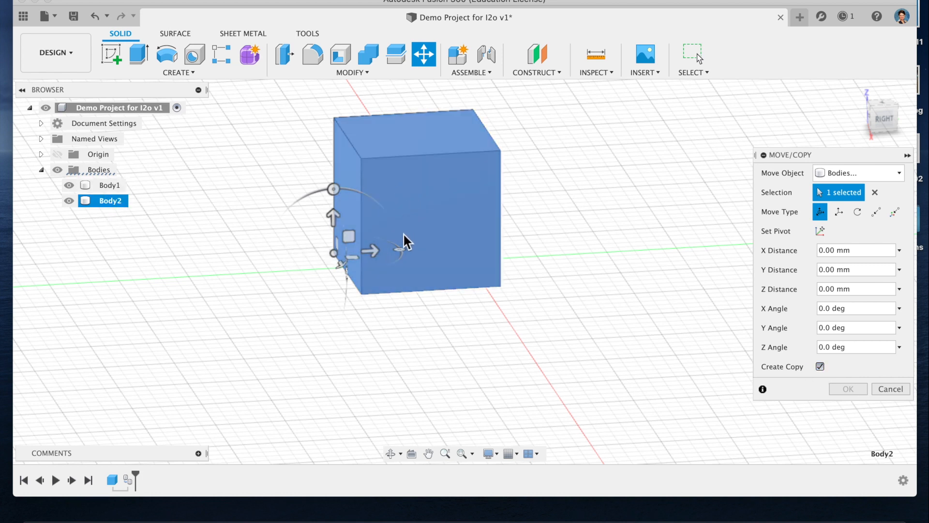
pyautogui.click(374, 251)
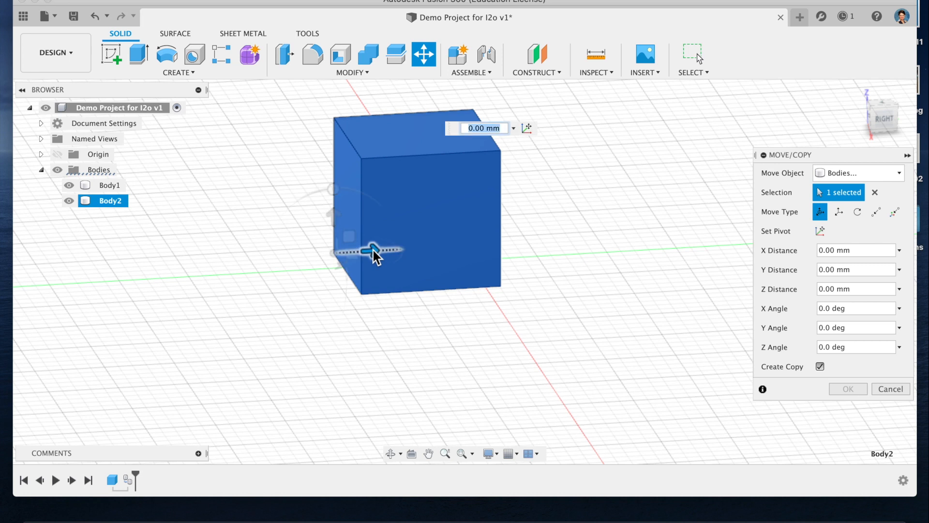
pyautogui.moveTo(374, 248); pyautogui.dragTo(533, 225)
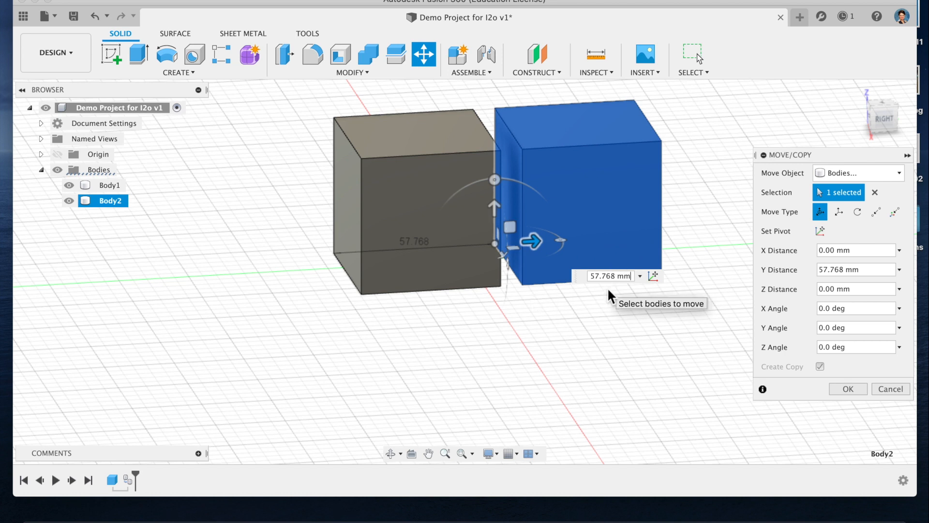
pyautogui.press('Return')
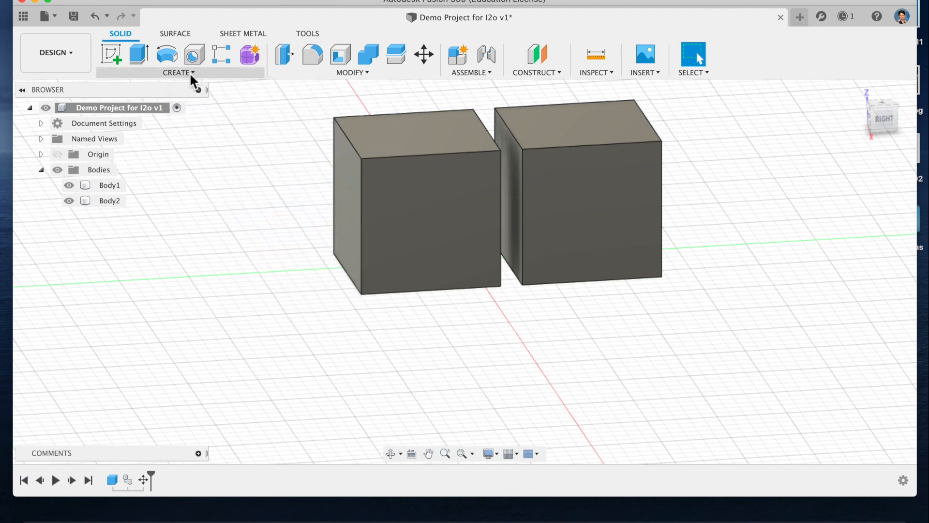
# Step: Start a sphere centred on the original cube's right face and size its diameter to about 43 mm
pyautogui.click(189, 72)
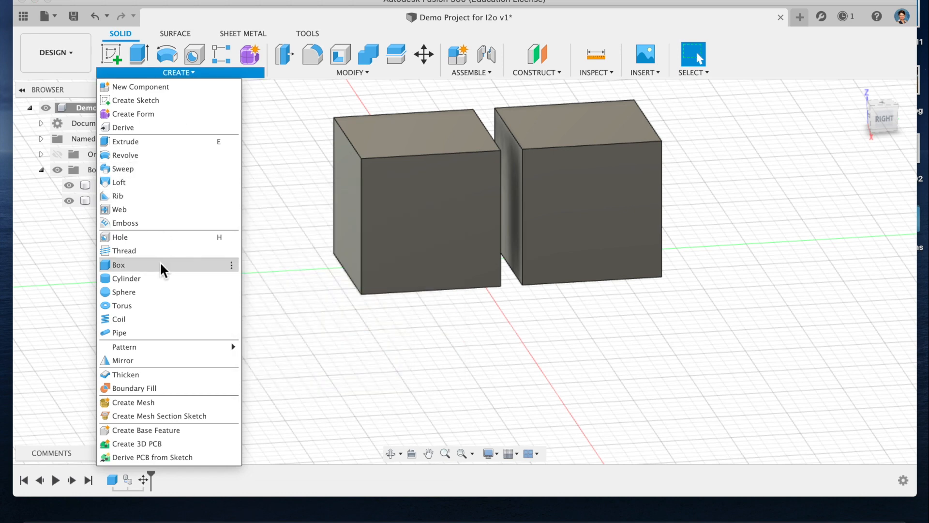
pyautogui.click(124, 292)
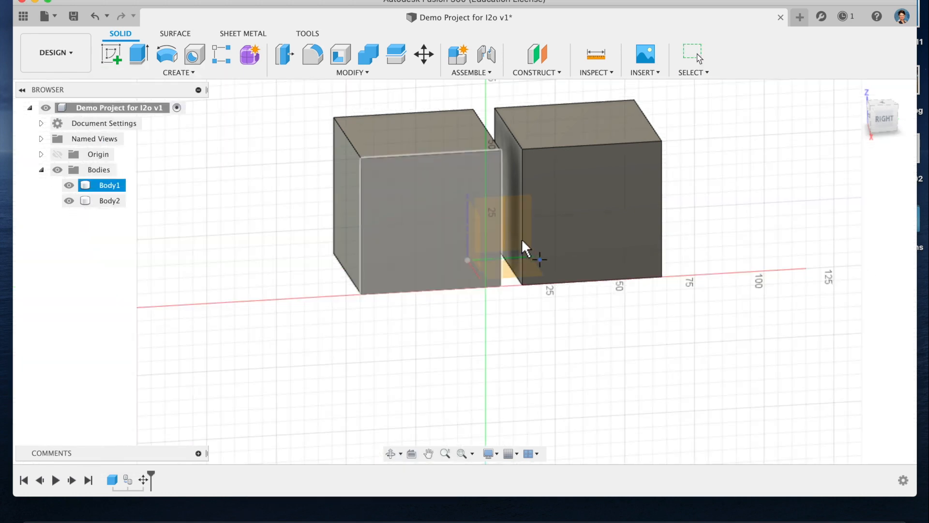
pyautogui.click(394, 220)
pyautogui.click(393, 221)
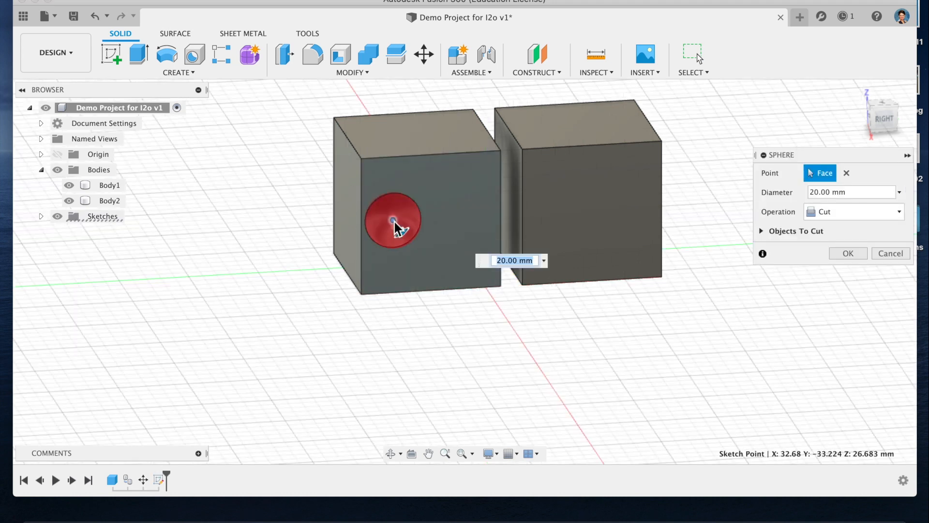
pyautogui.moveTo(395, 229); pyautogui.dragTo(407, 249)
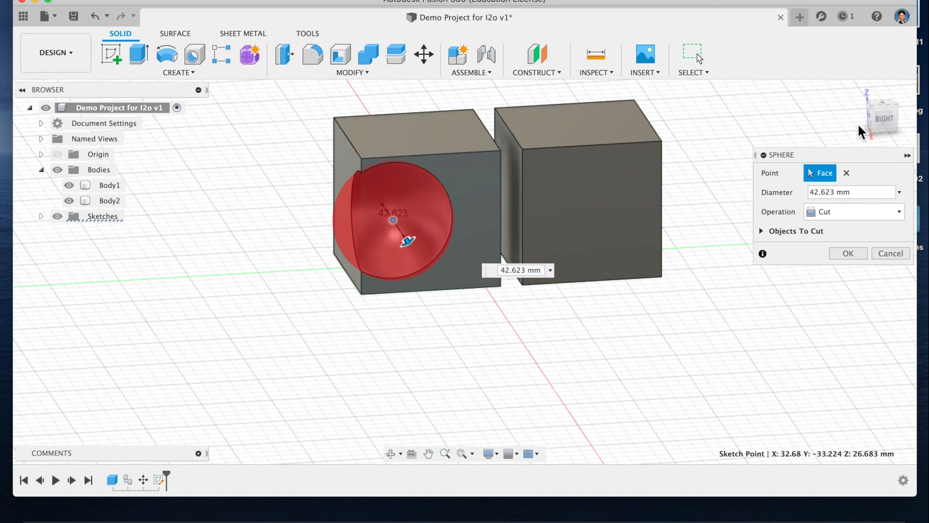
pyautogui.click(393, 453)
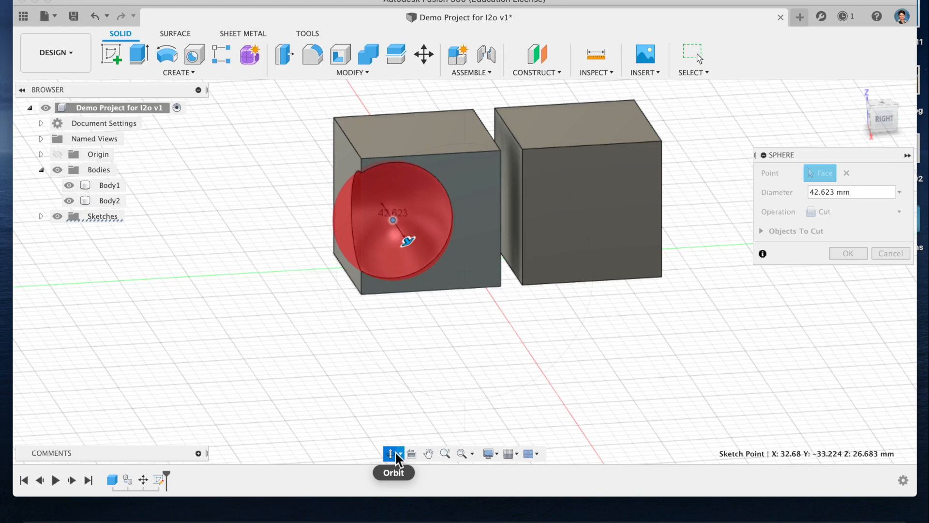
pyautogui.moveTo(356, 267); pyautogui.dragTo(453, 266)
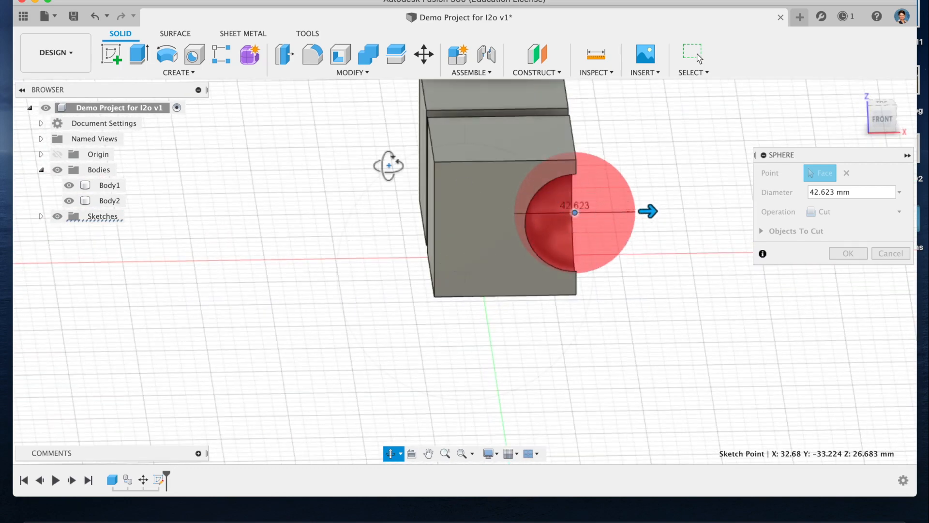
pyautogui.press('Escape')
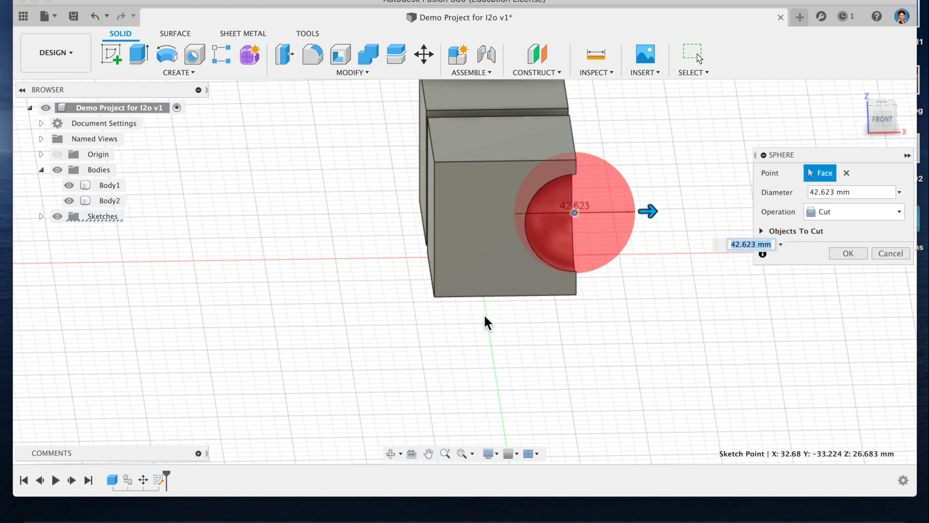
# Step: Preview the sphere with the Join operation and with the Intersect operation
pyautogui.click(831, 213)
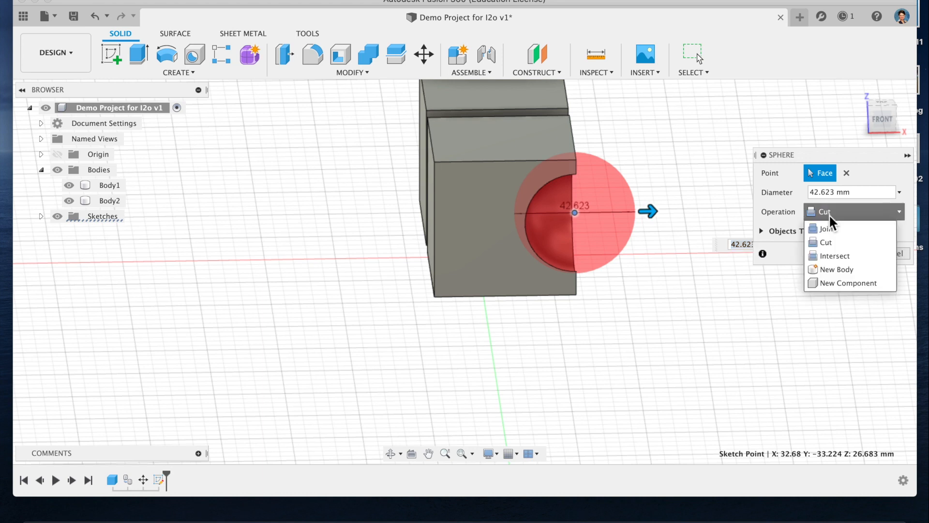
pyautogui.click(853, 231)
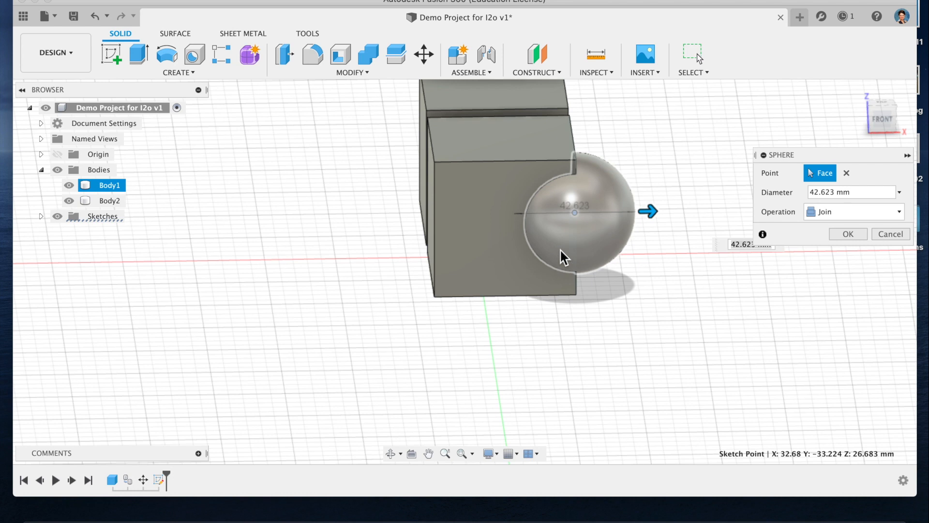
pyautogui.click(840, 216)
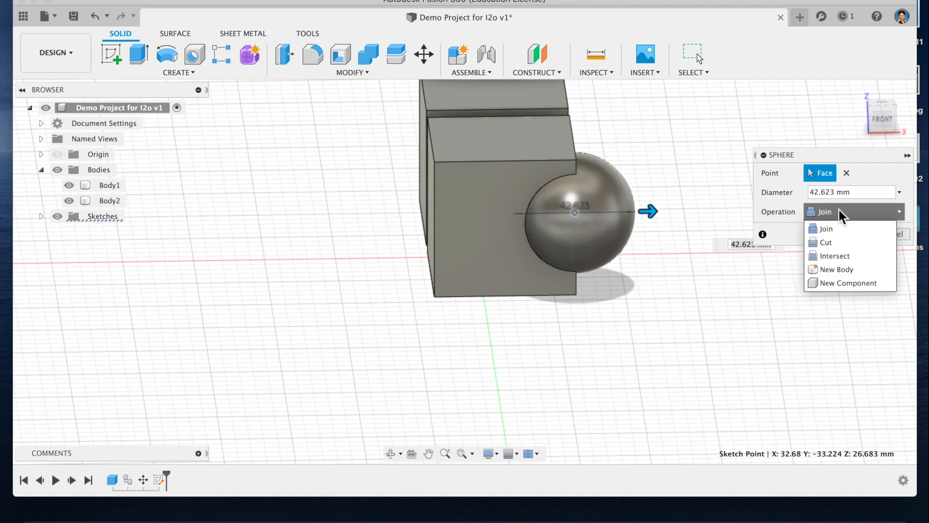
pyautogui.click(838, 255)
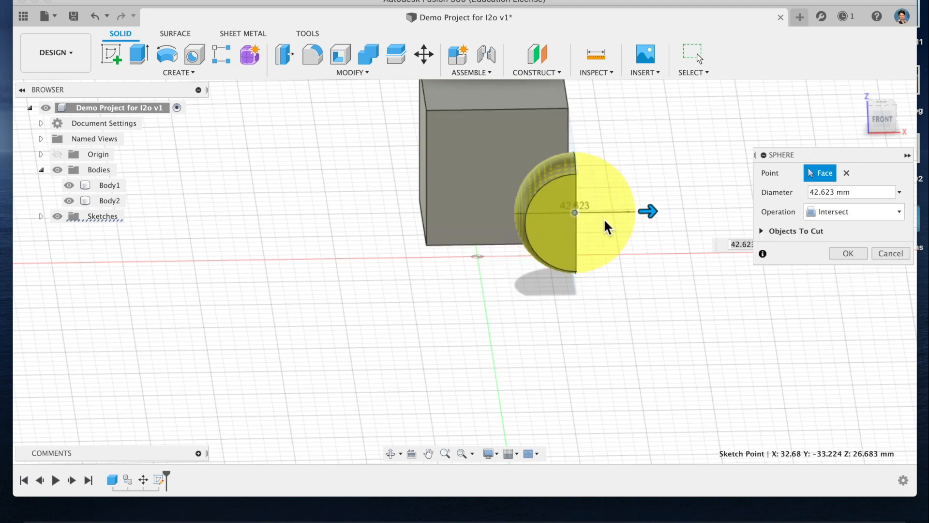
# Step: Set the sphere's operation to New Body, enlarge its diameter to about 53 mm and create it
pyautogui.click(830, 213)
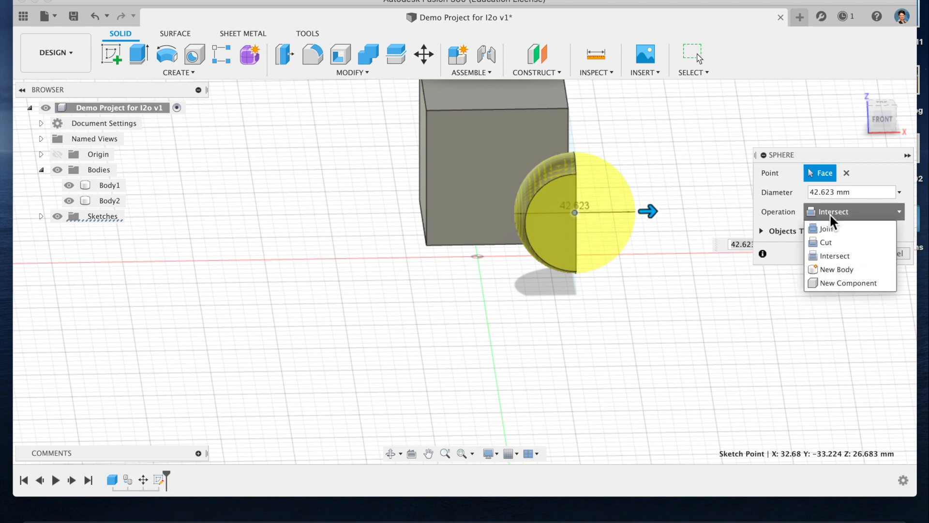
pyautogui.click(846, 271)
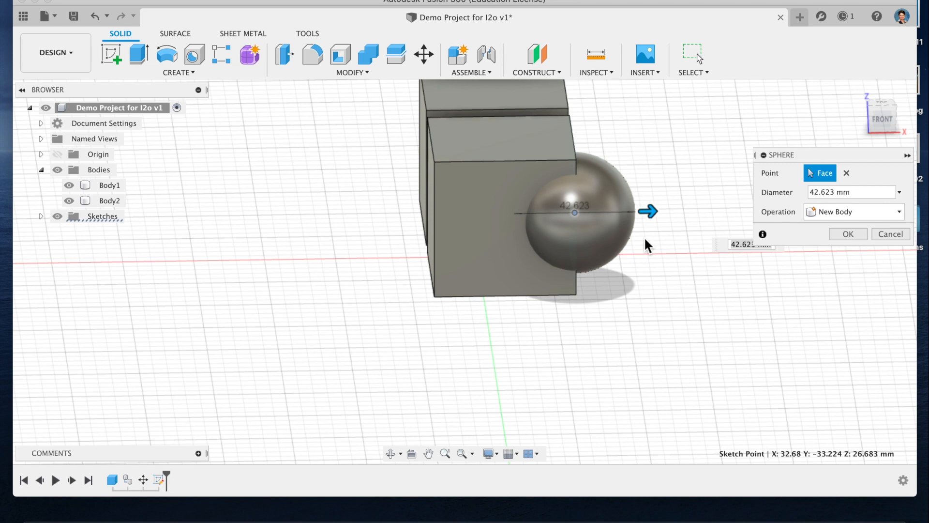
pyautogui.moveTo(656, 209)
pyautogui.mouseDown()
pyautogui.moveTo(683, 213)
pyautogui.moveTo(668, 214)
pyautogui.mouseUp()
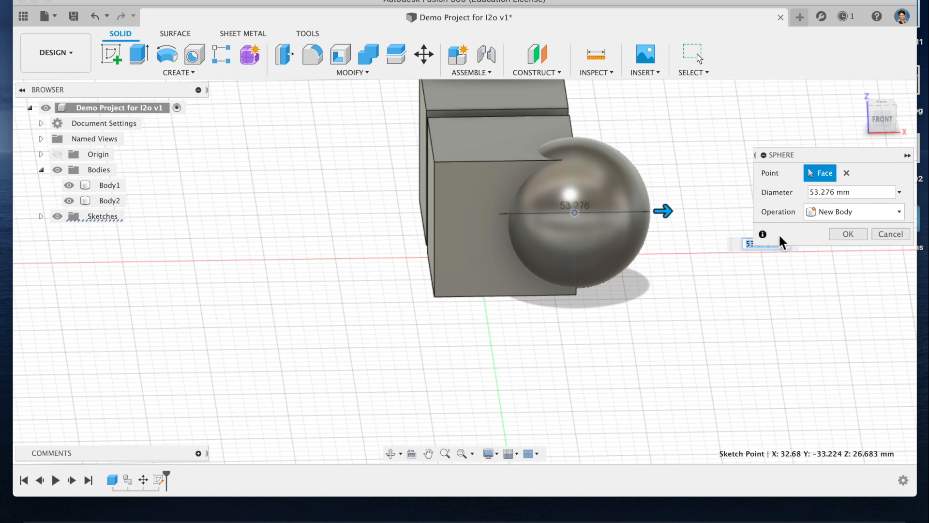
pyautogui.click(848, 234)
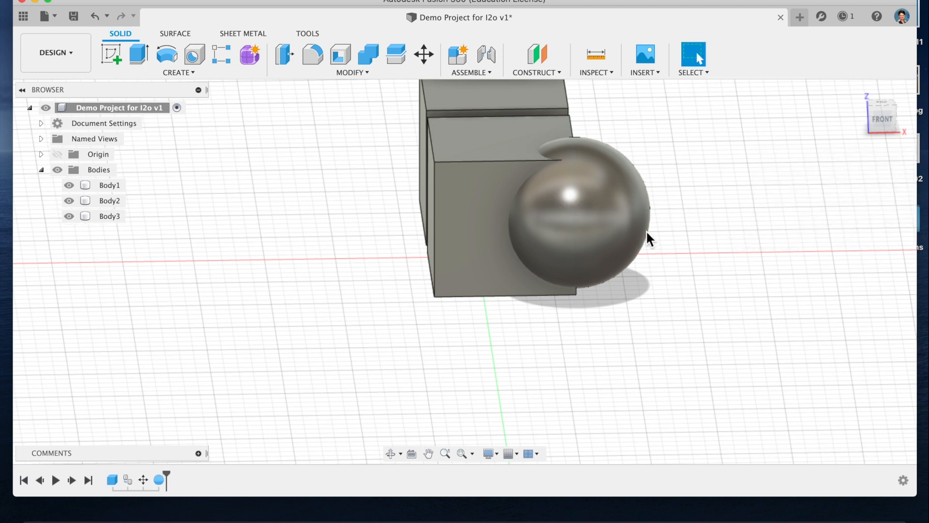
# Step: Move the sphere a few millimetres along the X axis, further into the cube
pyautogui.click(607, 221)
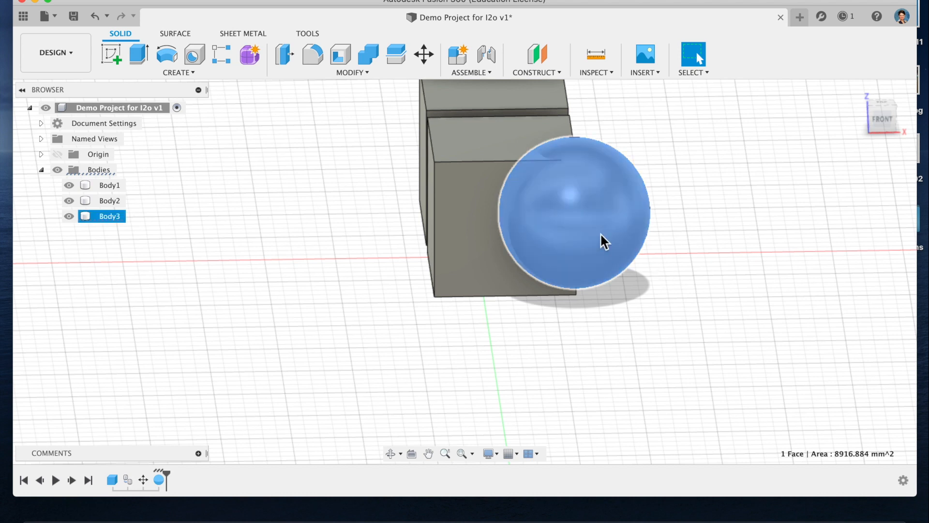
pyautogui.press('m')
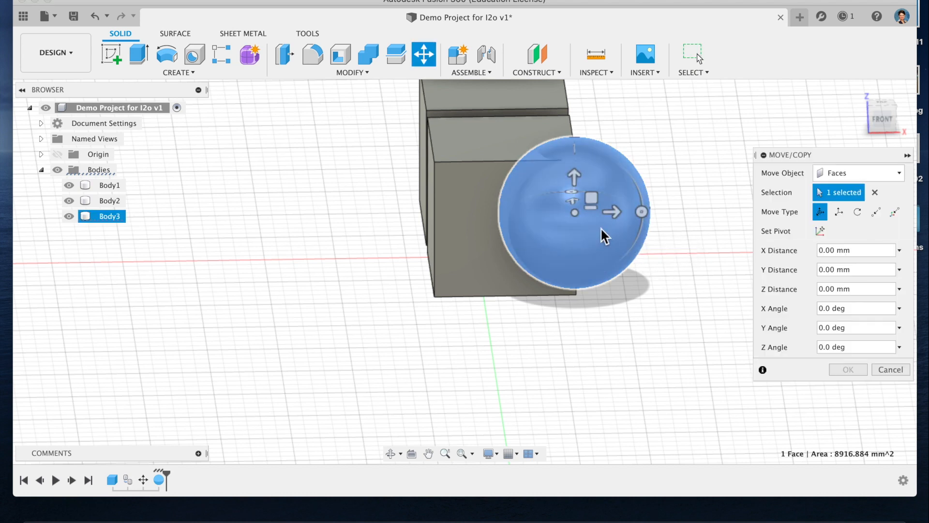
pyautogui.moveTo(613, 215)
pyautogui.mouseDown()
pyautogui.moveTo(711, 204)
pyautogui.moveTo(578, 226)
pyautogui.moveTo(631, 223)
pyautogui.moveTo(600, 222)
pyautogui.mouseUp()
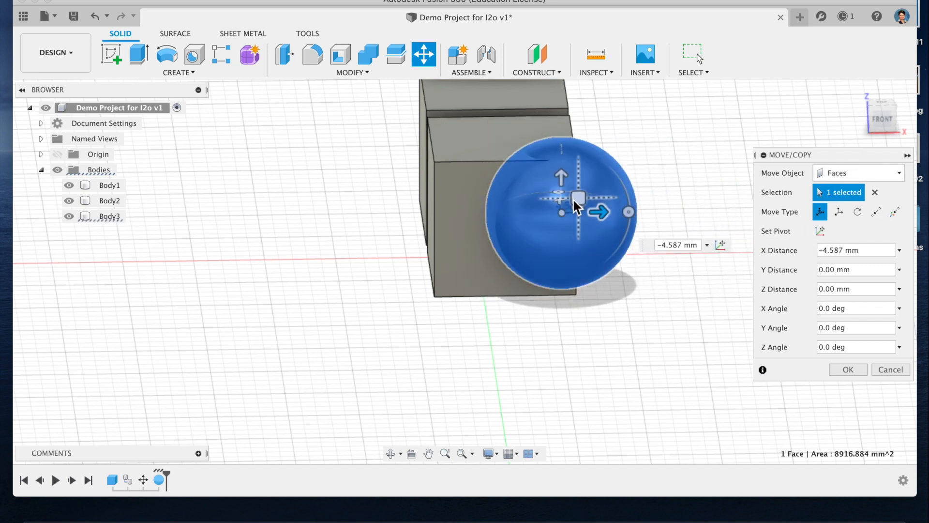
pyautogui.moveTo(603, 213)
pyautogui.mouseDown()
pyautogui.moveTo(640, 217)
pyautogui.moveTo(666, 204)
pyautogui.moveTo(615, 293)
pyautogui.moveTo(647, 228)
pyautogui.moveTo(607, 214)
pyautogui.mouseUp()
pyautogui.click(849, 372)
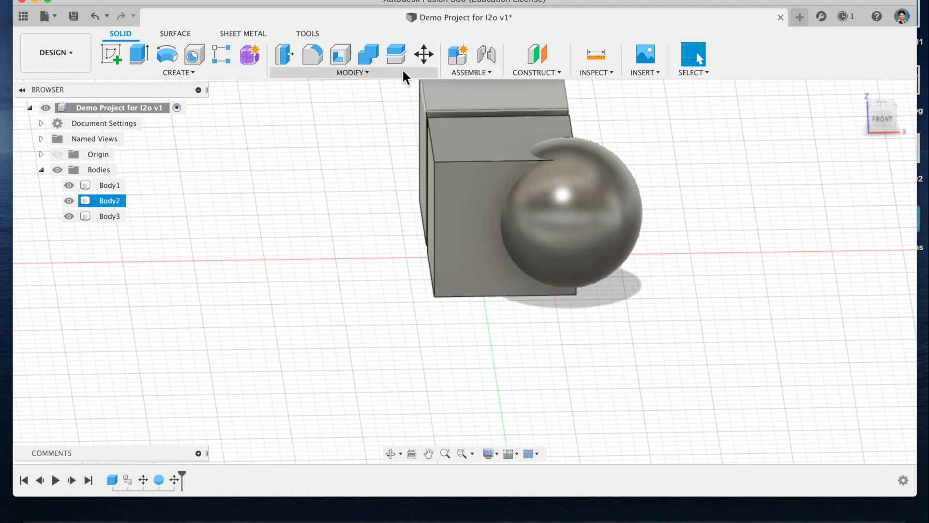
# Step: Combine the original cube as target with the sphere as tool using the Cut operation, keeping the tool body
pyautogui.click(371, 71)
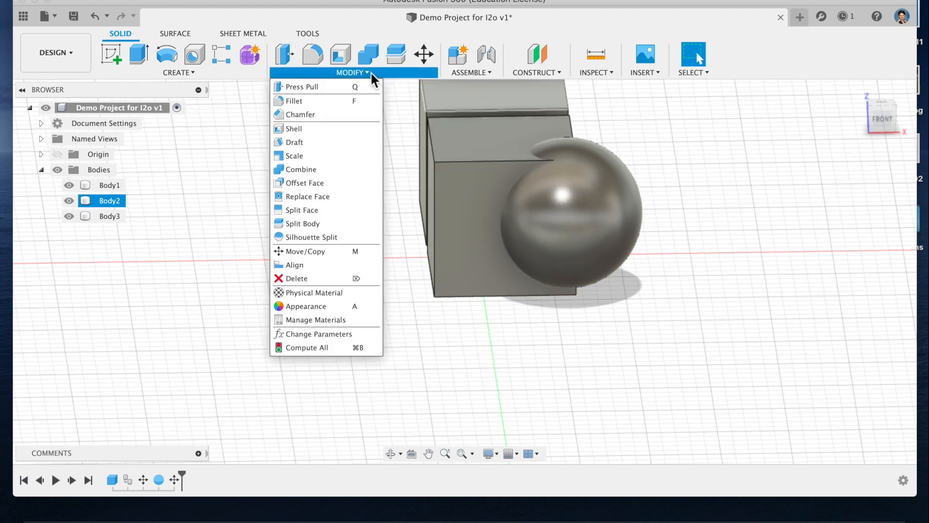
pyautogui.click(329, 168)
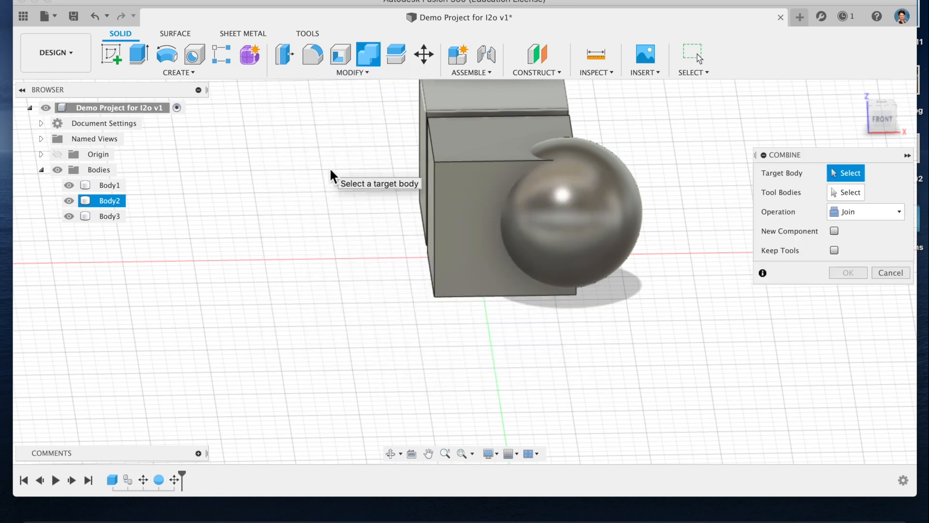
pyautogui.click(876, 213)
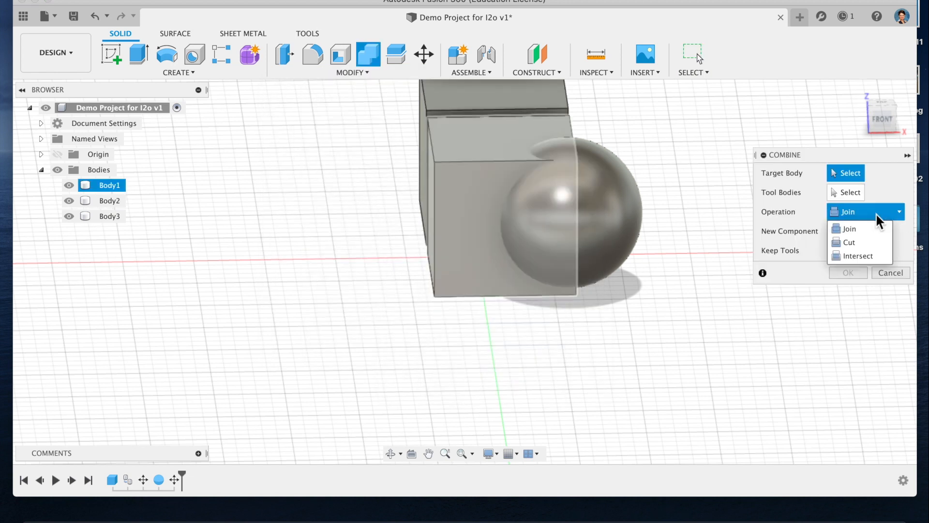
pyautogui.click(870, 245)
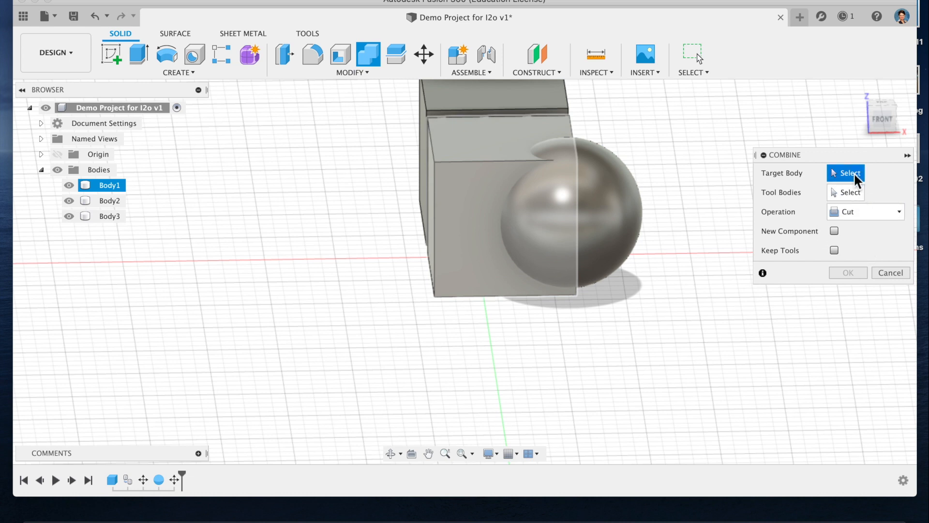
pyautogui.click(479, 199)
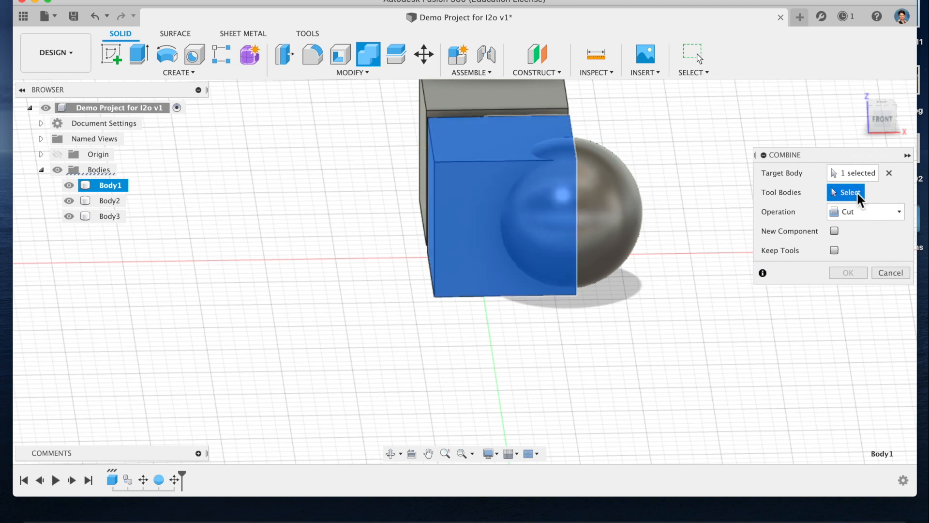
pyautogui.click(585, 210)
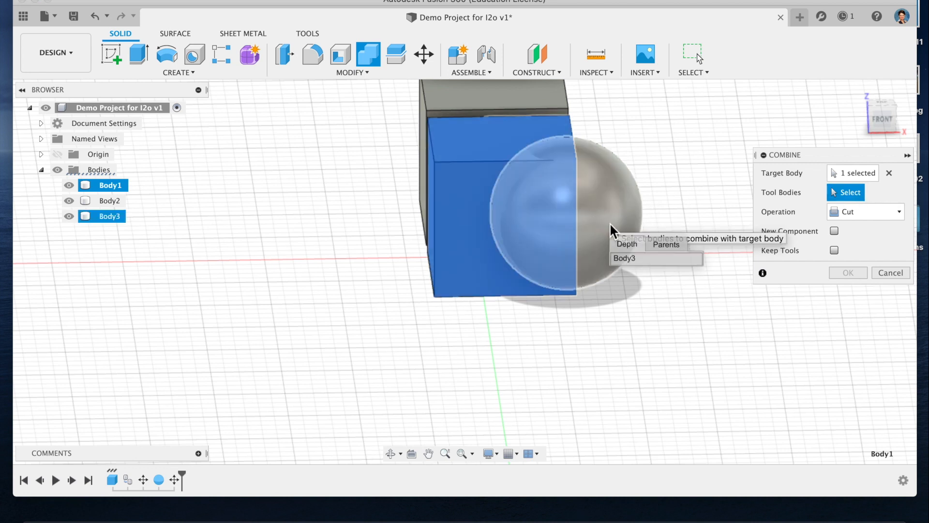
pyautogui.click(605, 207)
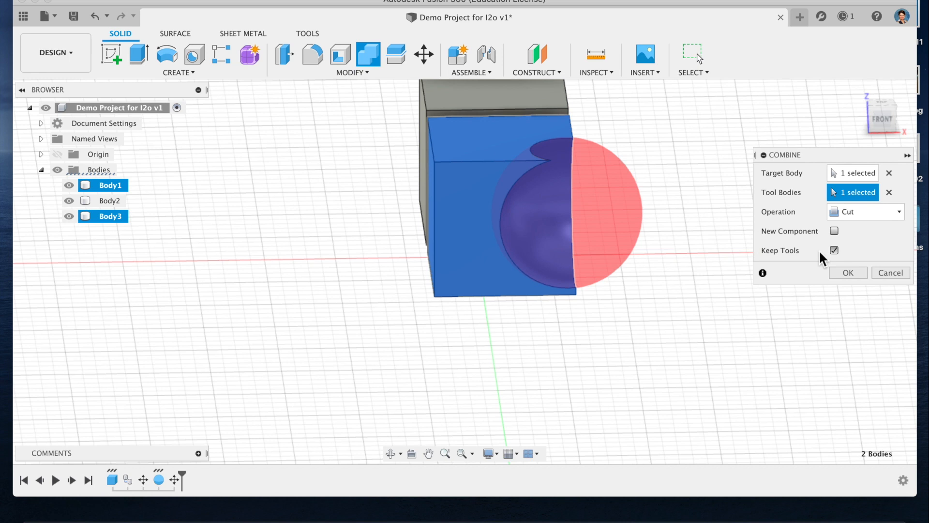
pyautogui.click(853, 272)
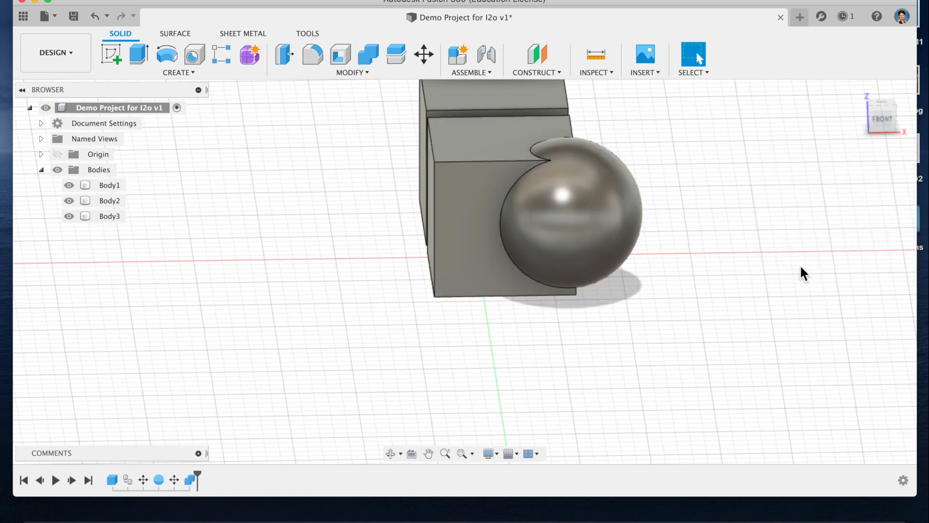
# Step: Move the sphere about 0.5 mm along the X axis
pyautogui.press('m')
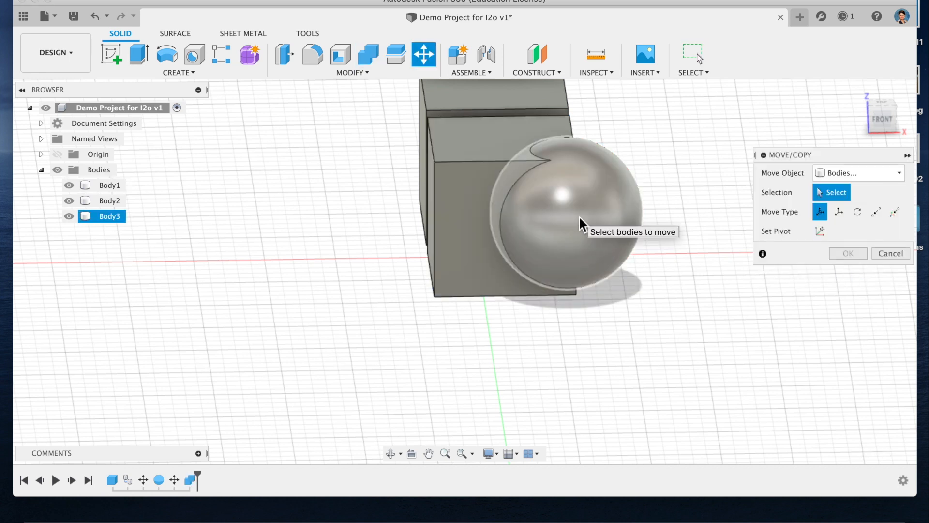
pyautogui.click(579, 218)
pyautogui.moveTo(623, 213); pyautogui.dragTo(614, 246)
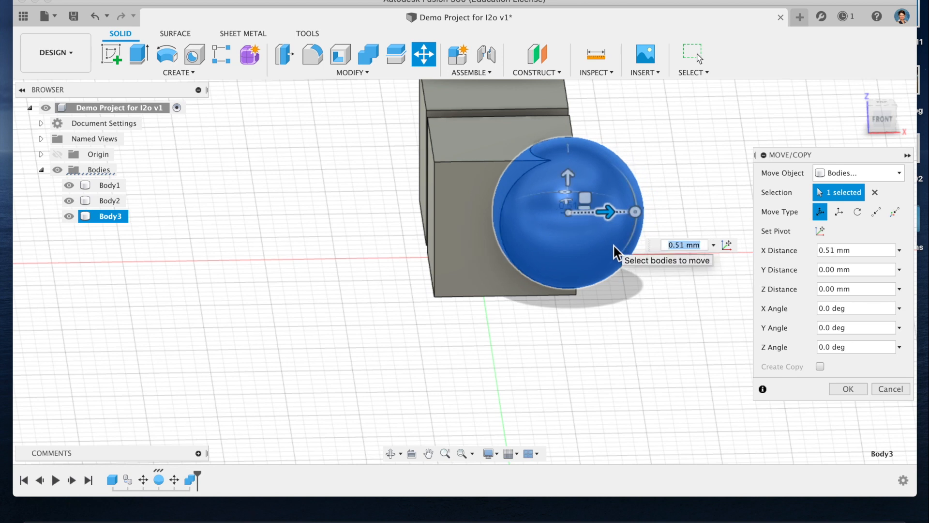
pyautogui.click(848, 389)
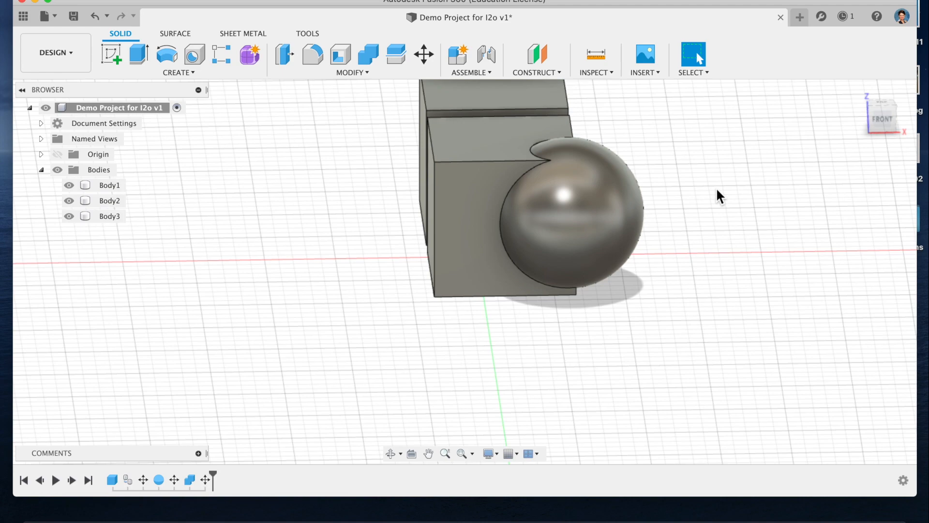
# Step: Inspect both cubes and the sphere, and replay the design history
pyautogui.click(391, 453)
pyautogui.moveTo(402, 417); pyautogui.dragTo(321, 274)
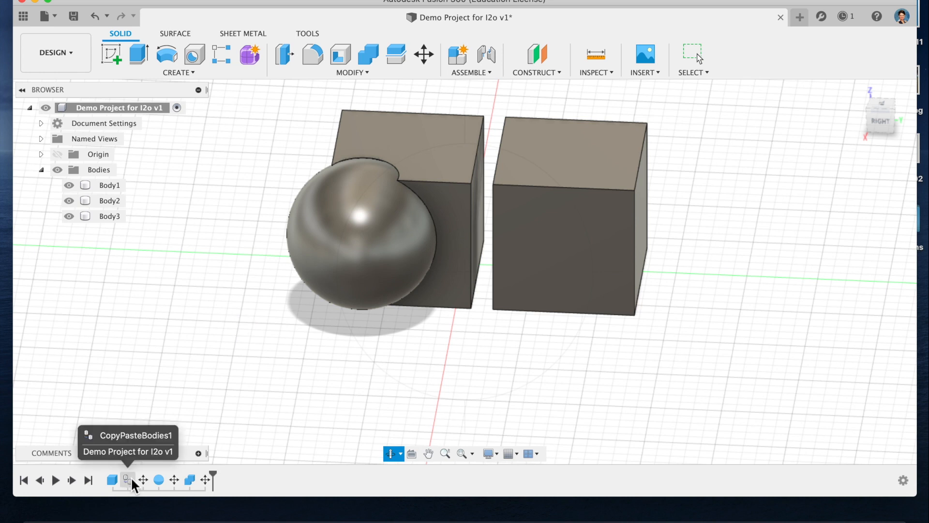
pyautogui.press('Escape')
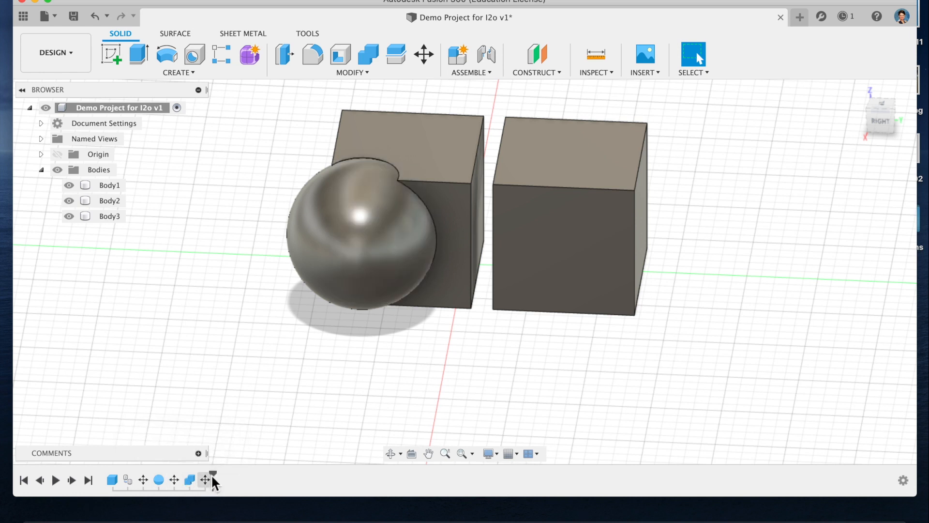
pyautogui.moveTo(213, 478)
pyautogui.mouseDown()
pyautogui.moveTo(115, 473)
pyautogui.moveTo(220, 481)
pyautogui.moveTo(213, 478)
pyautogui.mouseUp()
pyautogui.click(55, 481)
# Step: Open the Combine feature from the design history to review its settings and leave it without editing
pyautogui.rightClick(190, 480)
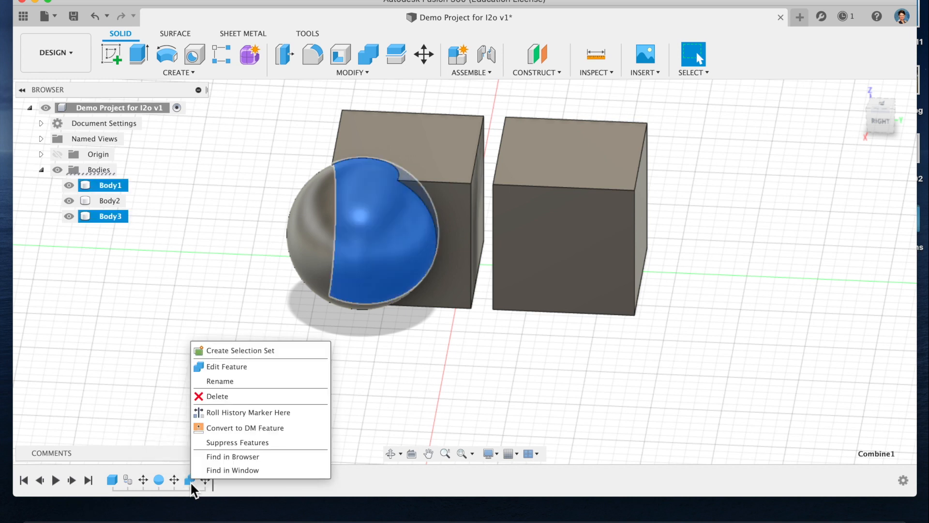
pyautogui.click(249, 366)
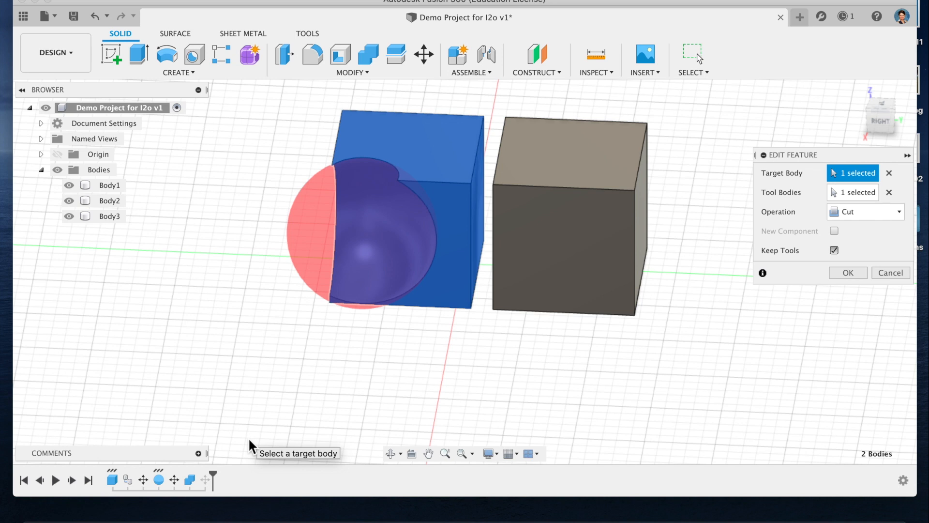
pyautogui.press('Escape')
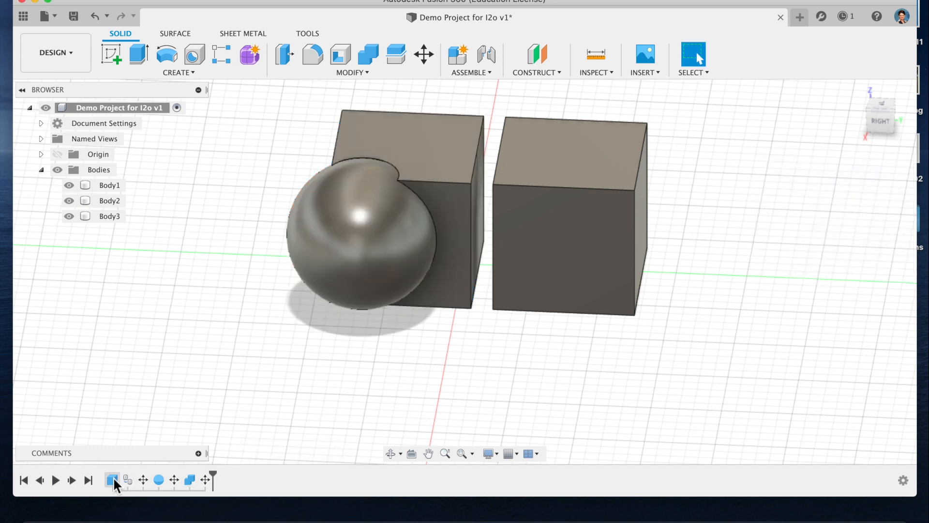
# Step: Edit the original box feature in the design history and set its height to 3 cm
pyautogui.rightClick(112, 476)
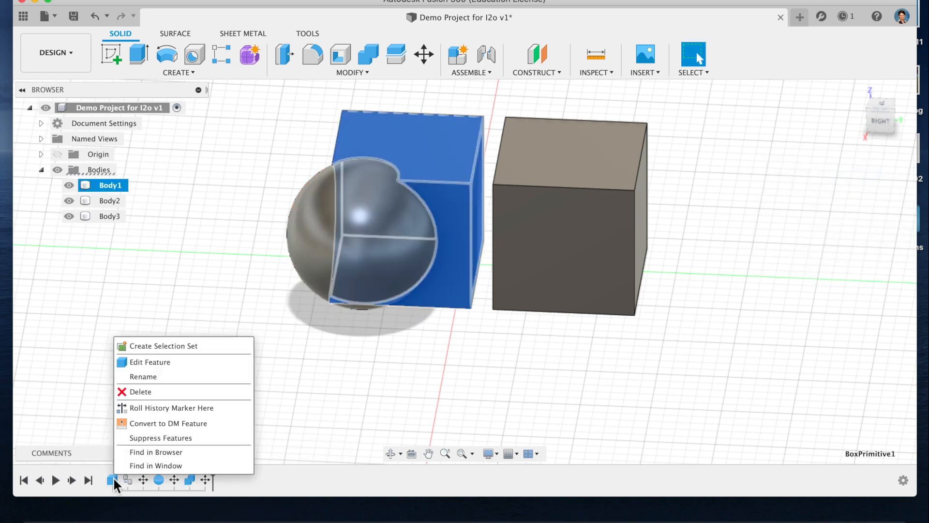
pyautogui.click(176, 362)
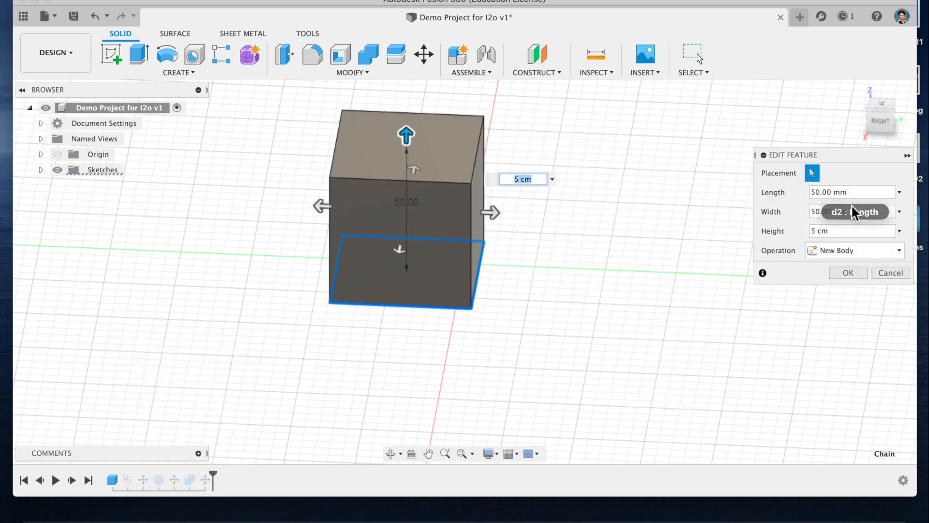
pyautogui.click(847, 230)
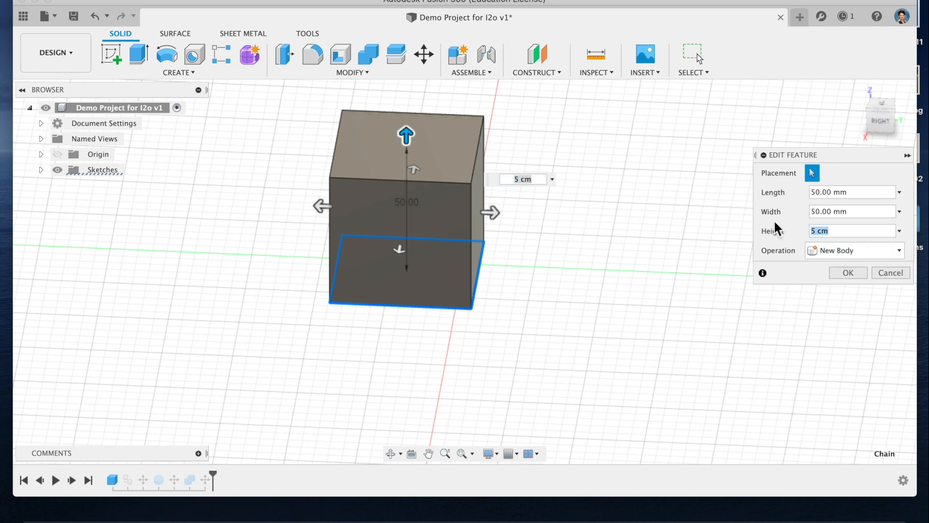
pyautogui.write('3')
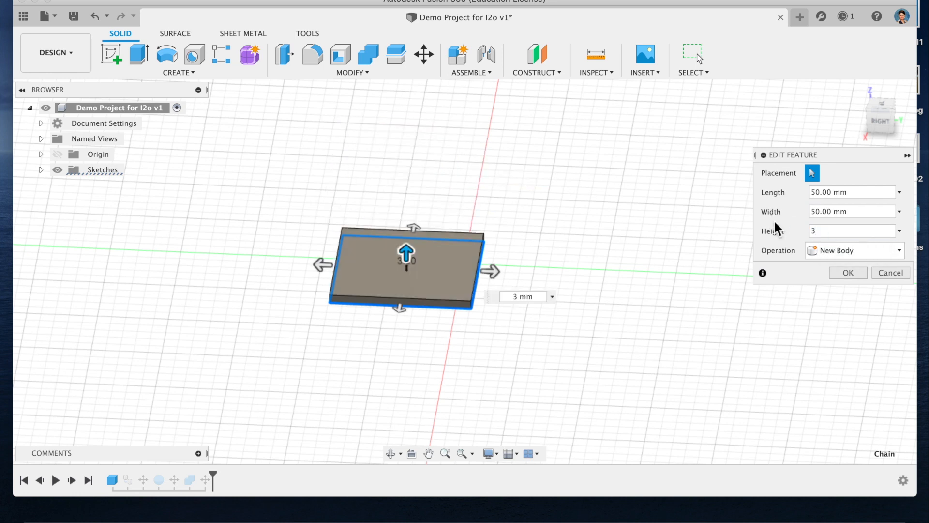
pyautogui.write('cm')
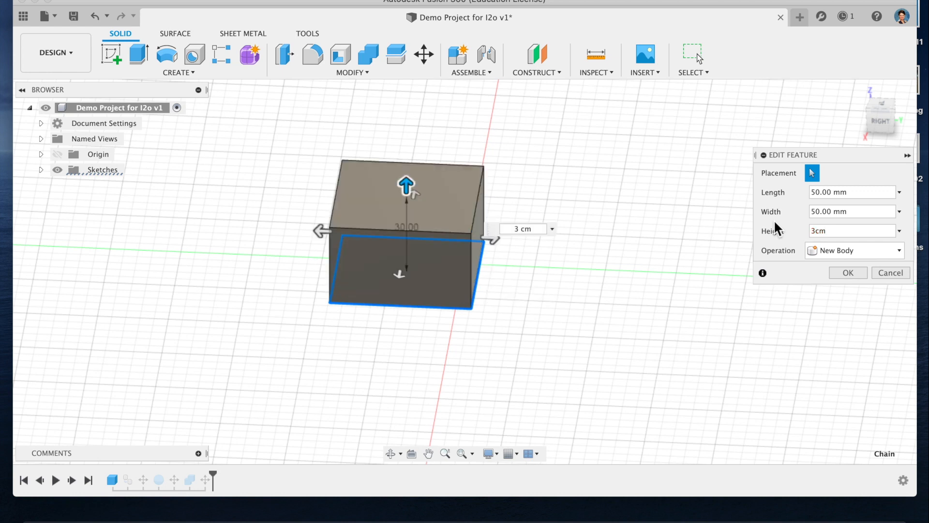
pyautogui.click(848, 273)
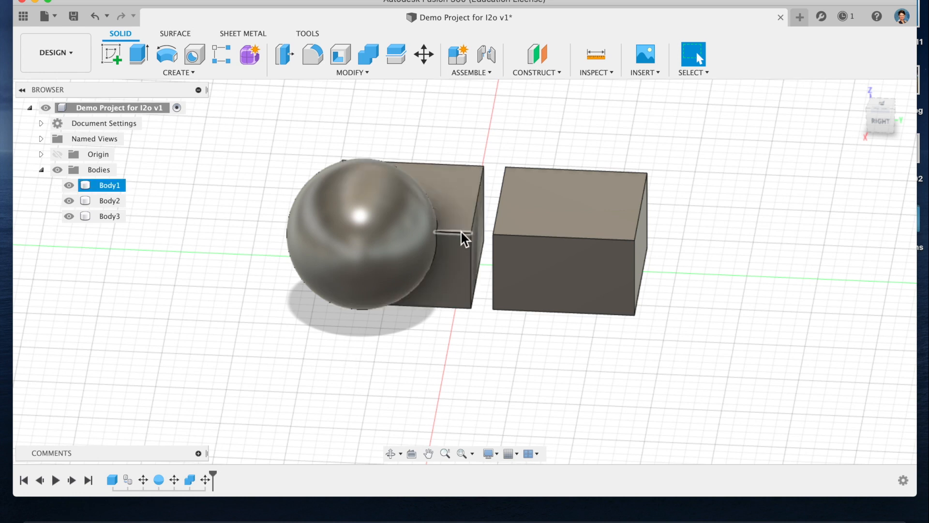
# Step: Press Pull the top face of the original box with the sphere cutout, setting the distance to 60 mm
pyautogui.click(692, 290)
pyautogui.click(592, 231)
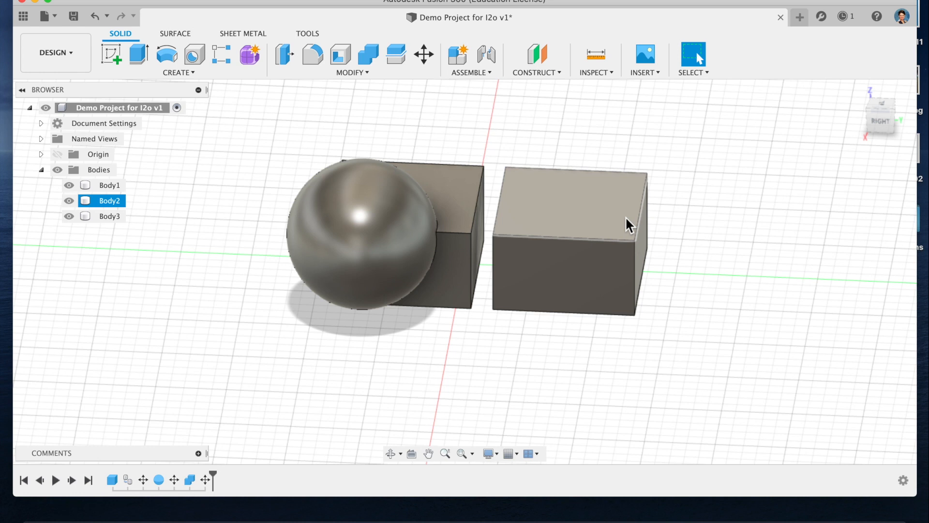
pyautogui.click(463, 192)
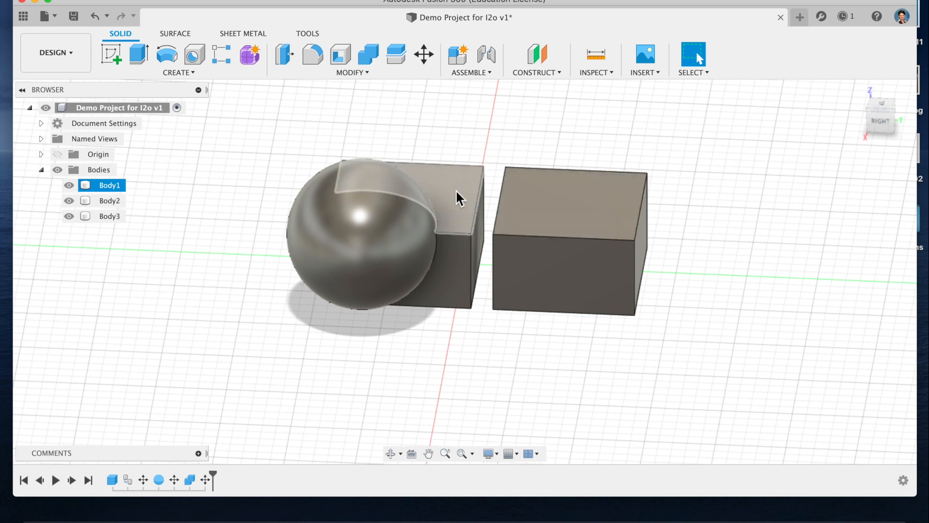
pyautogui.click(457, 191)
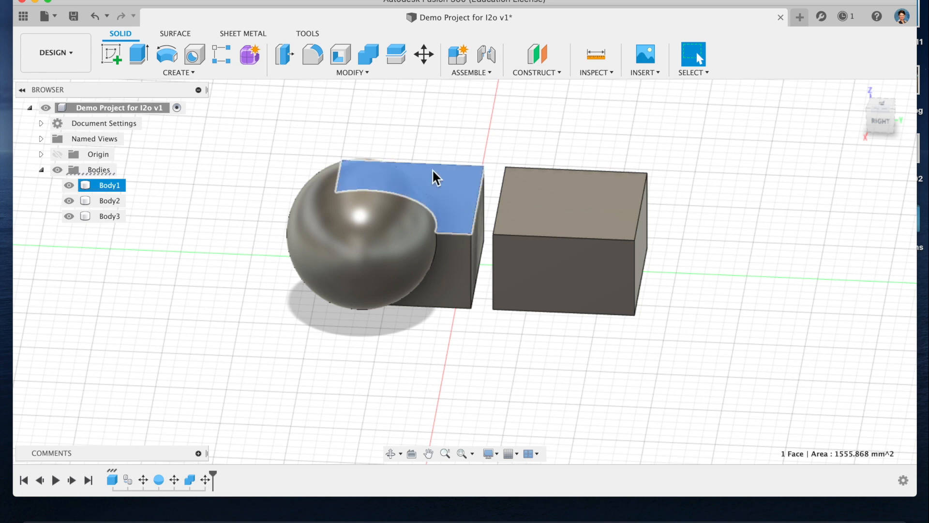
pyautogui.click(361, 71)
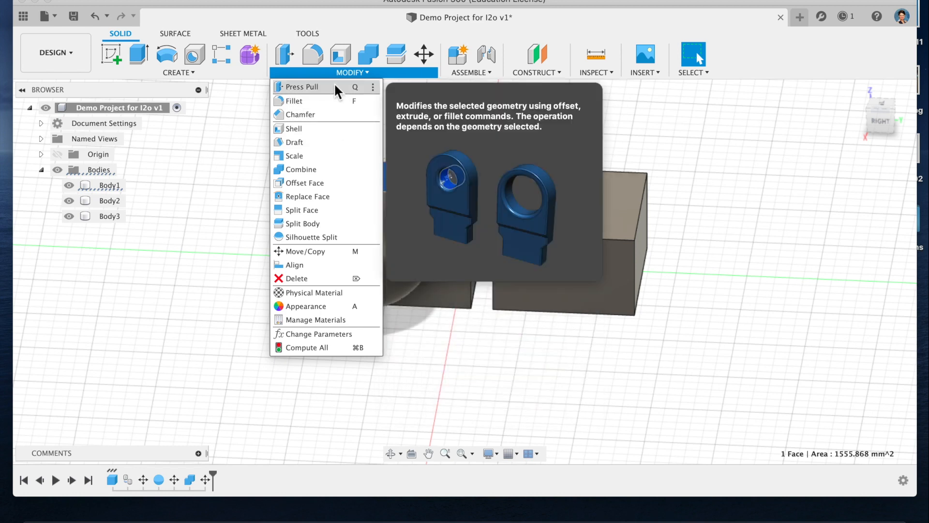
pyautogui.click(335, 86)
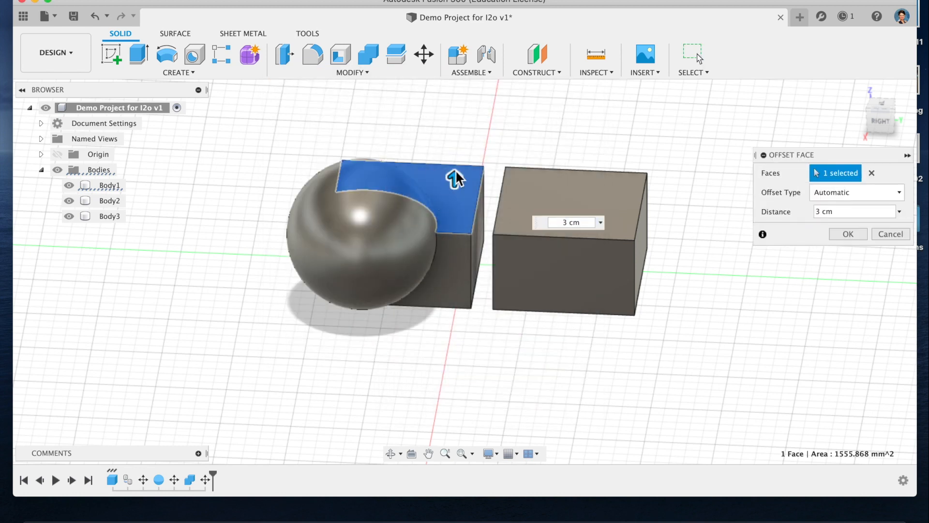
pyautogui.moveTo(455, 173); pyautogui.dragTo(453, 106)
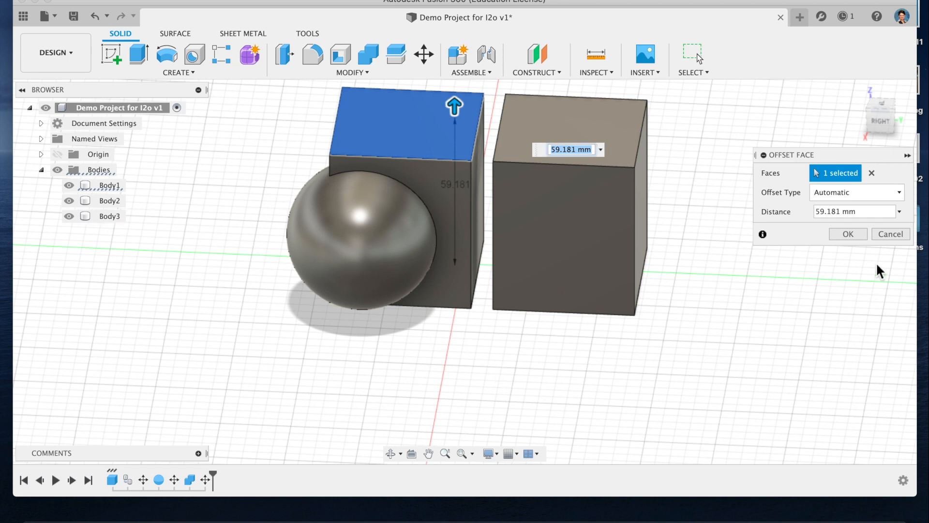
pyautogui.click(860, 210)
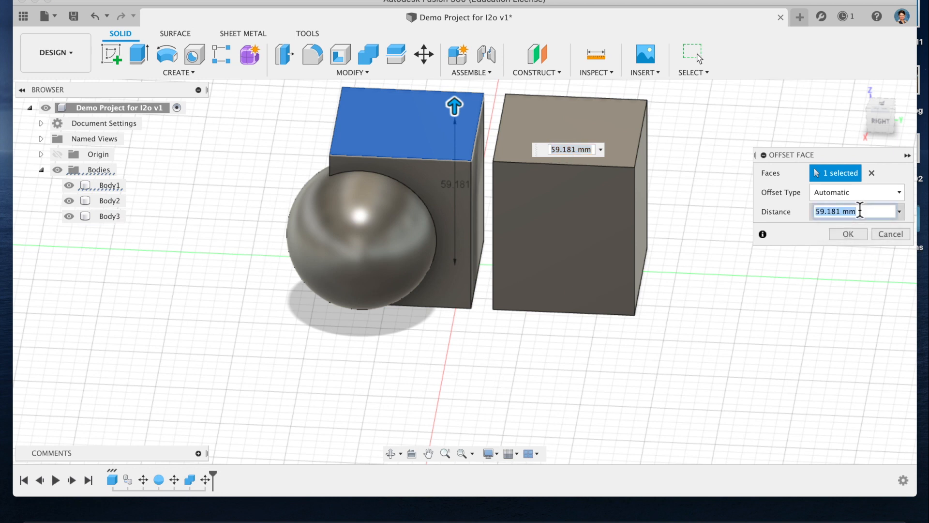
pyautogui.write('60mm')
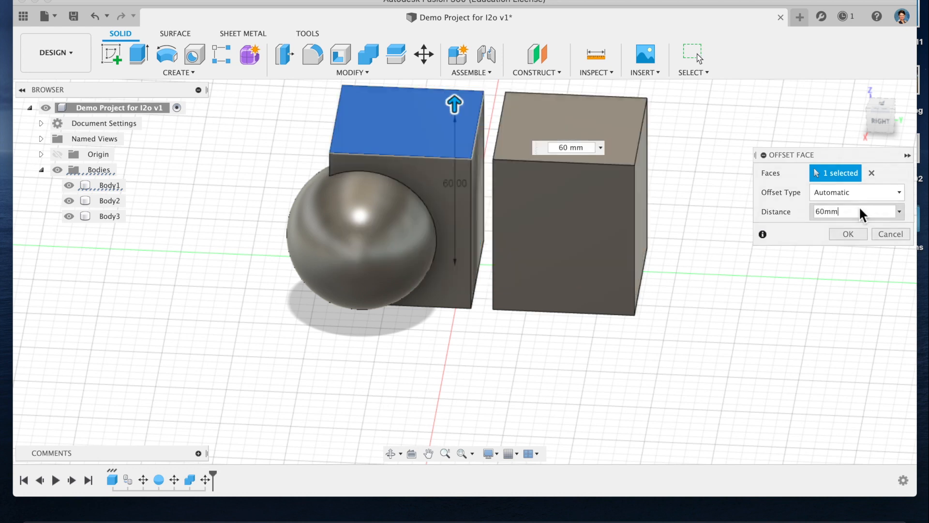
pyautogui.press('Return')
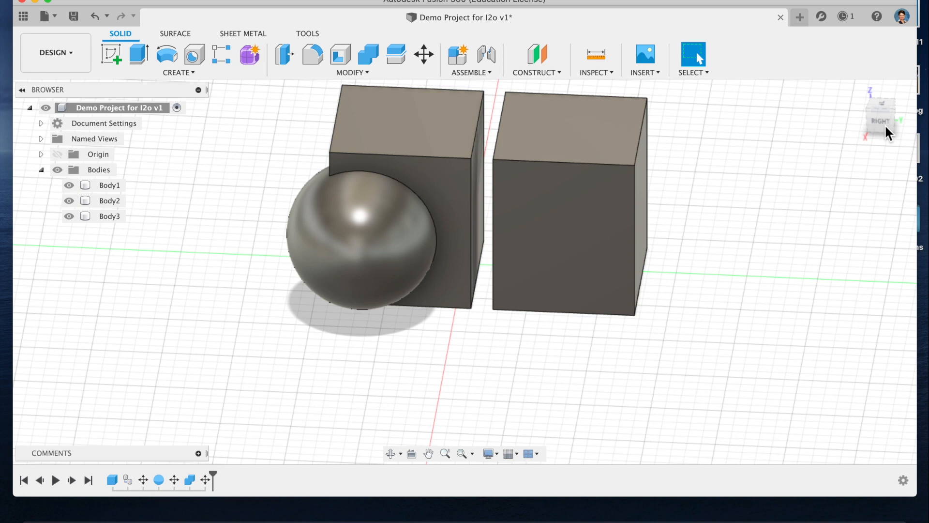
# Step: Press Pull the outer side face of the box without the sphere cutout, setting the distance to 20 mm
pyautogui.click(542, 301)
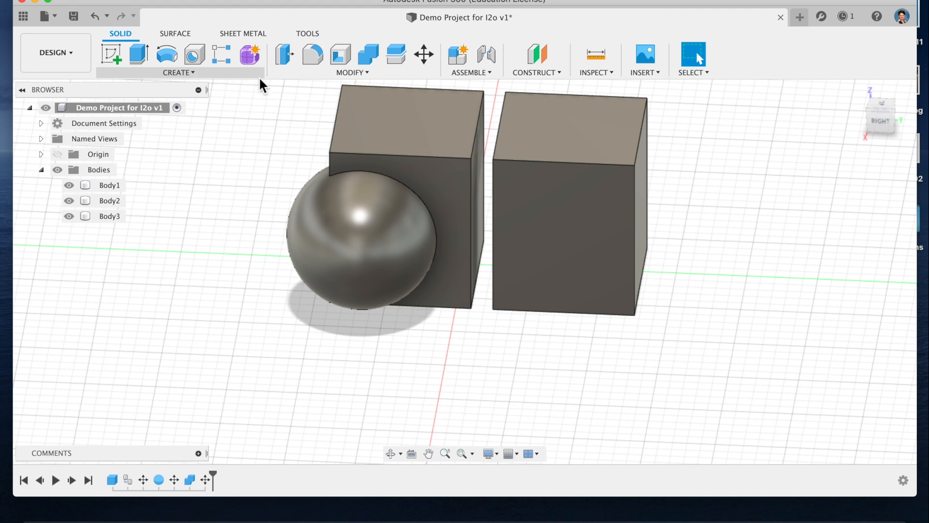
pyautogui.click(357, 72)
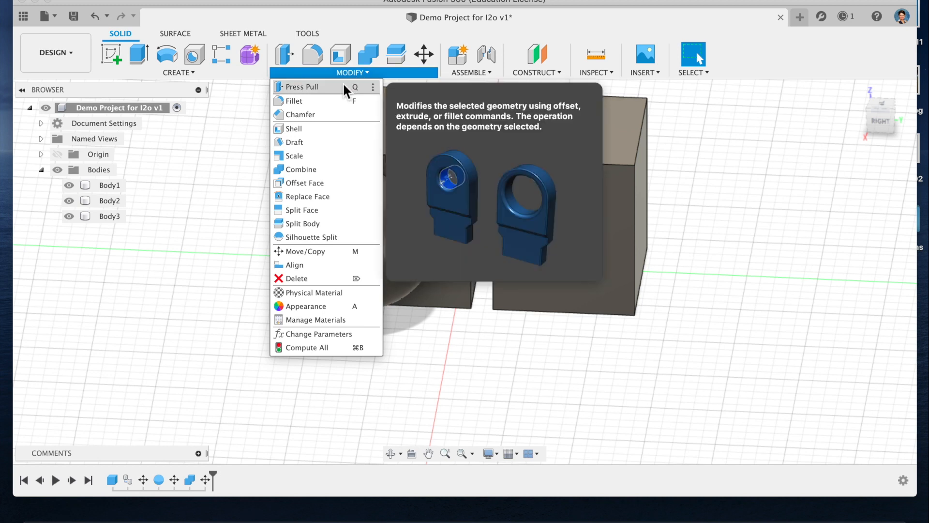
pyautogui.click(640, 241)
pyautogui.click(640, 241)
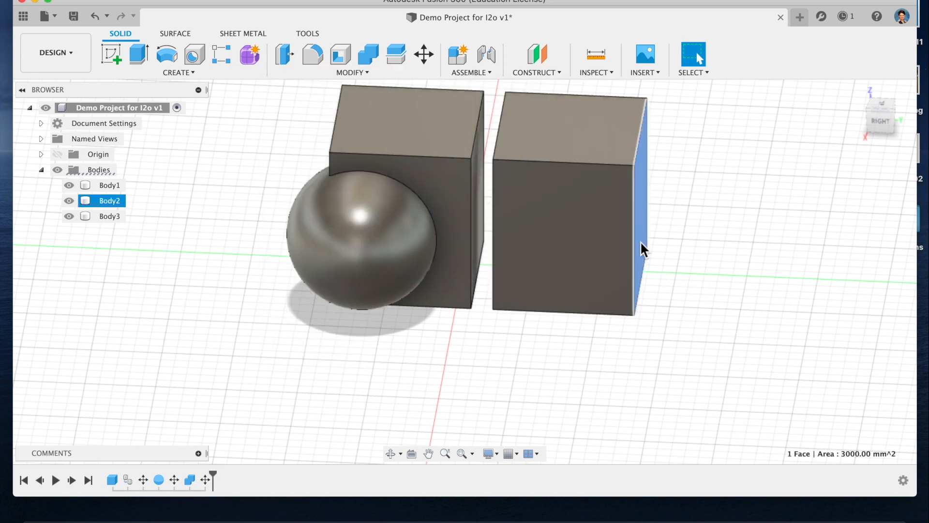
pyautogui.press('q')
pyautogui.moveTo(654, 241); pyautogui.dragTo(704, 242)
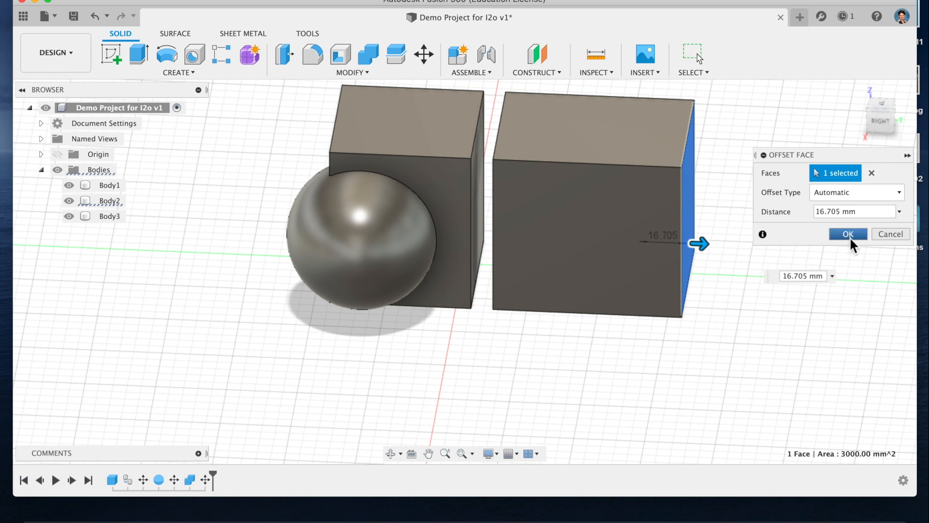
pyautogui.click(864, 211)
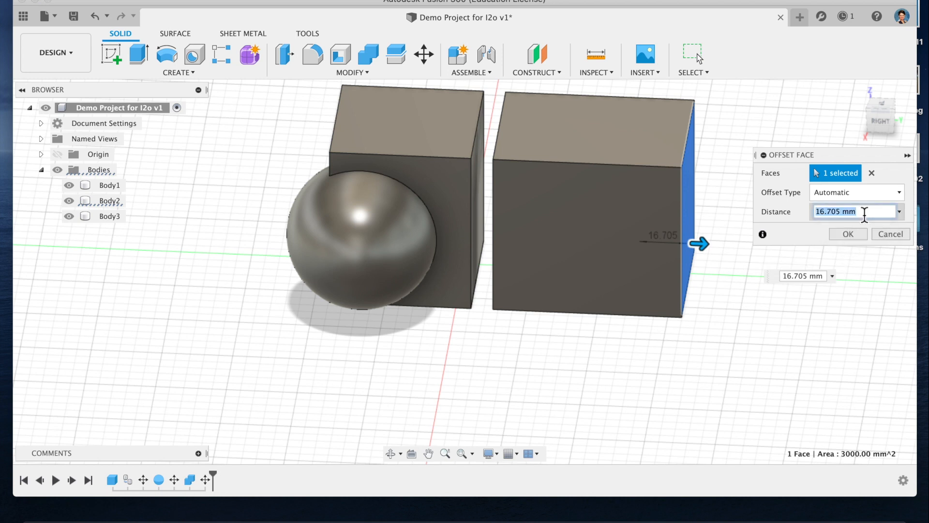
pyautogui.write('20')
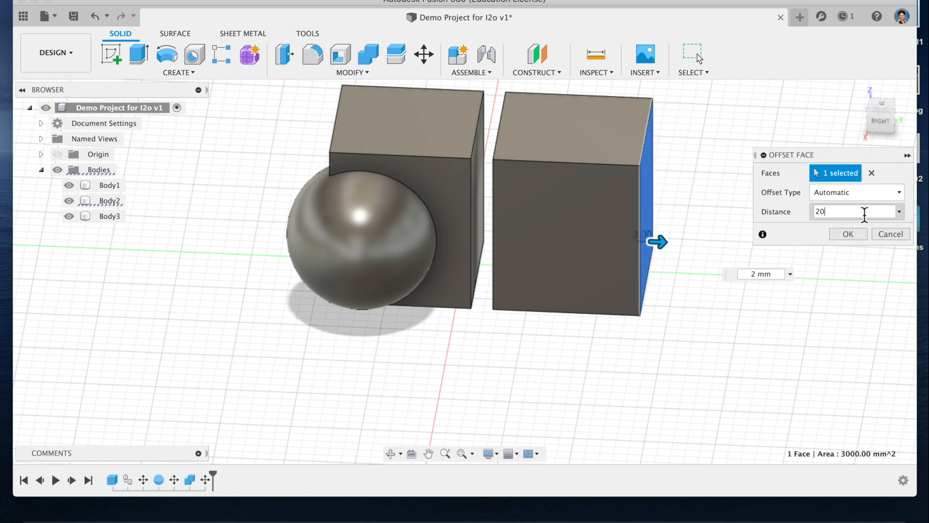
pyautogui.press('Return')
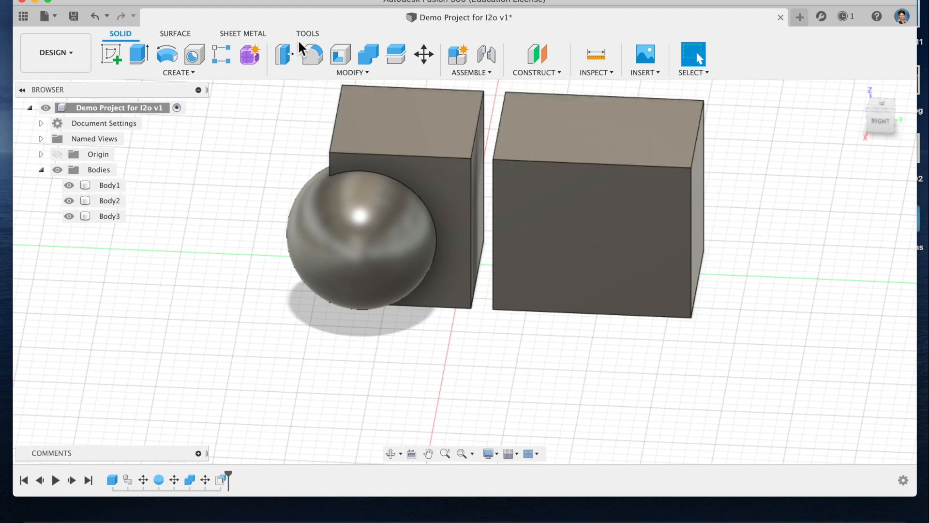
# Step: Fillet the long upper edge on the sphere side of the extended box with a 15 mm radius
pyautogui.click(364, 72)
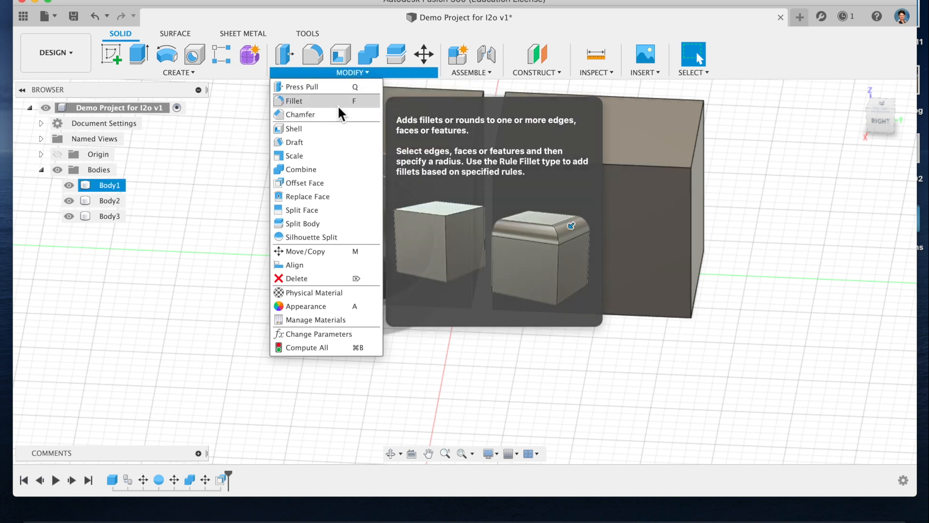
pyautogui.click(338, 104)
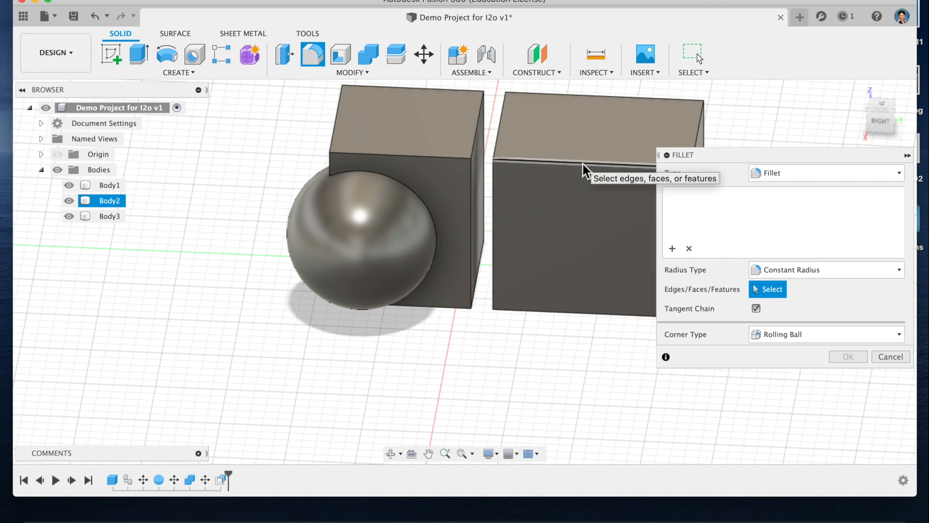
pyautogui.click(582, 164)
pyautogui.moveTo(585, 169); pyautogui.dragTo(590, 171)
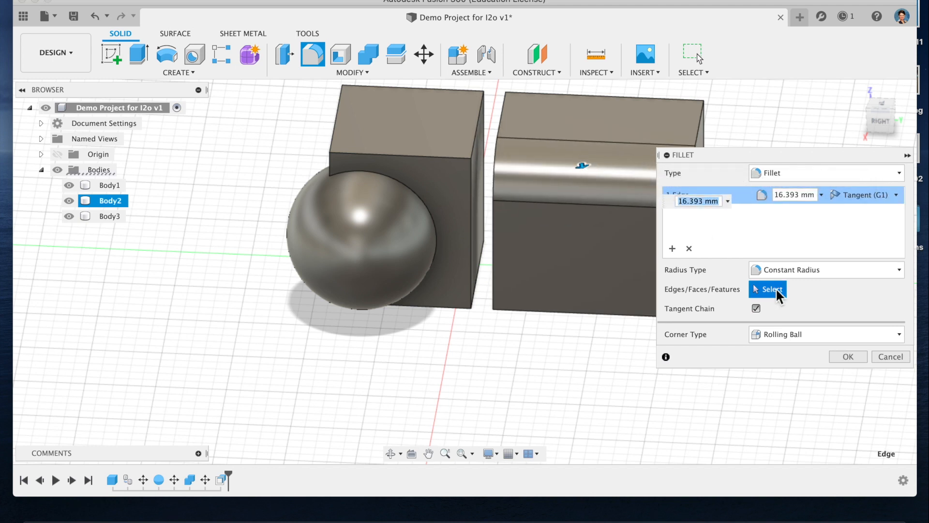
pyautogui.click(793, 197)
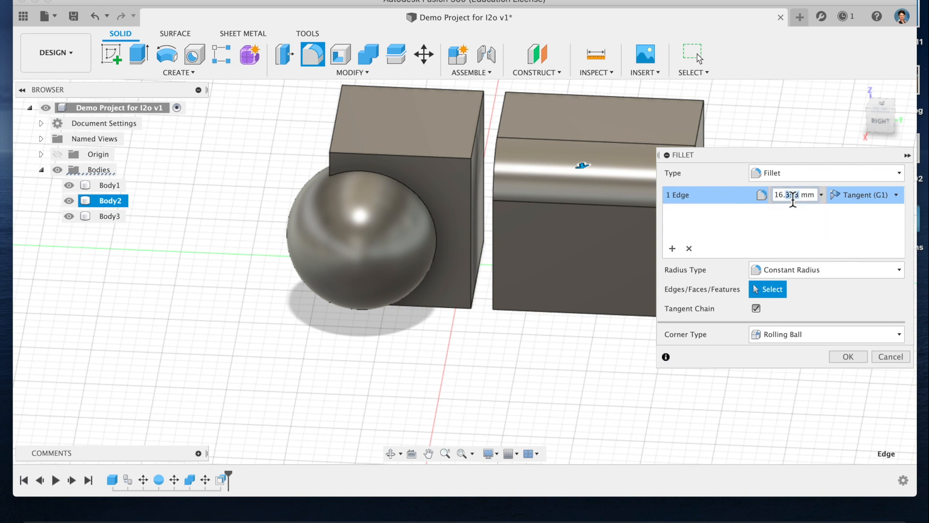
pyautogui.click(792, 198)
pyautogui.write('12')
pyautogui.click(793, 200)
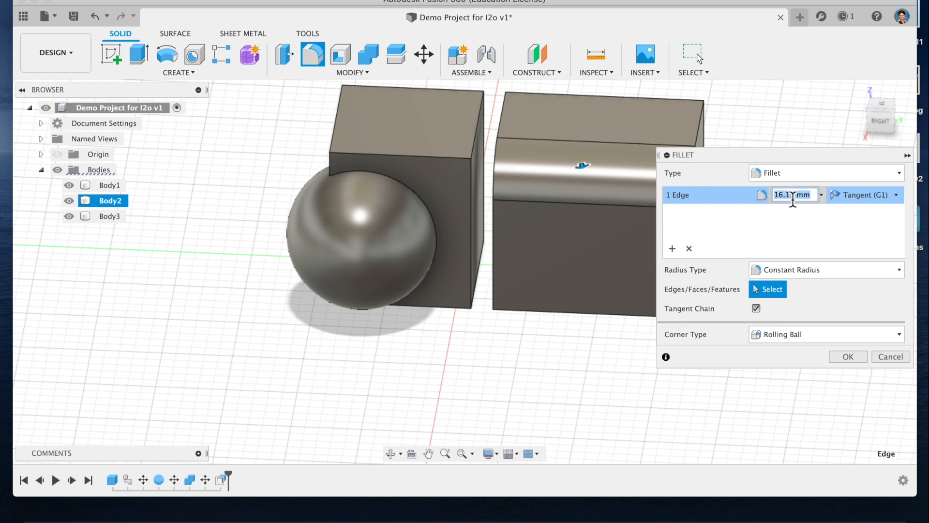
pyautogui.click(803, 199)
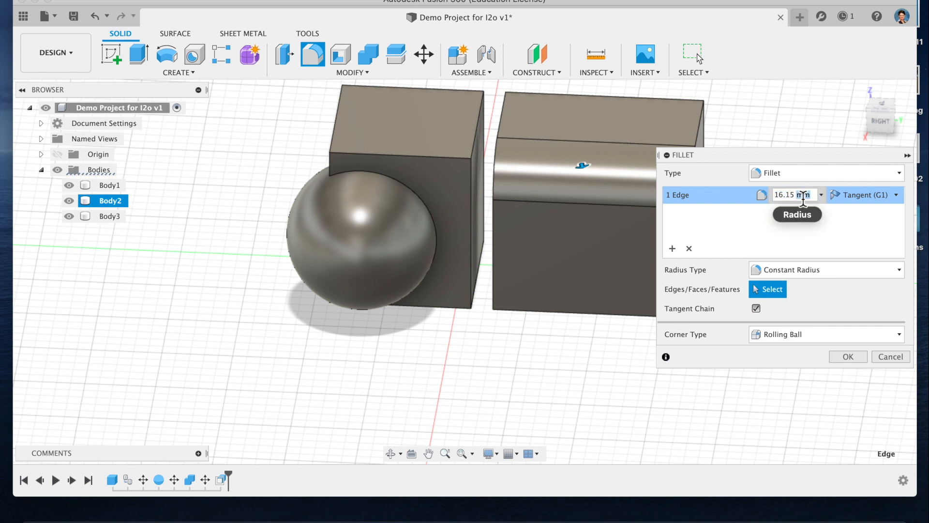
pyautogui.tripleClick(803, 199)
pyautogui.write('15')
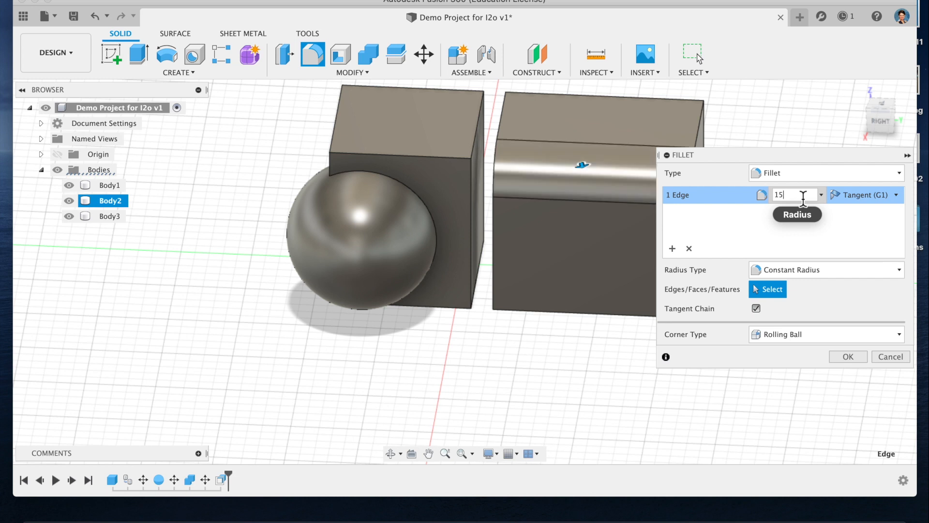
pyautogui.press('Return')
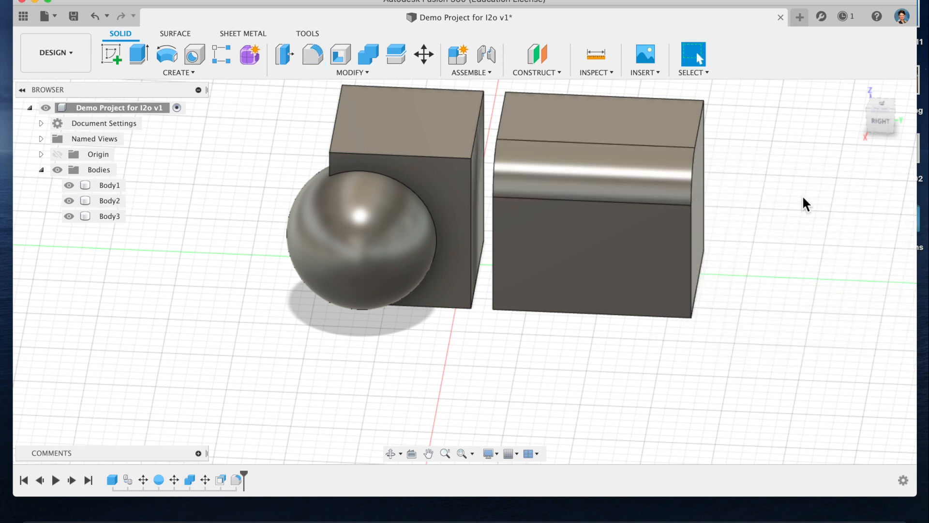
# Step: Start a chamfer on the extended box's upper edge opposite the fillet, with an equal distance of about 17 mm
pyautogui.click(391, 454)
pyautogui.moveTo(660, 357); pyautogui.dragTo(554, 300)
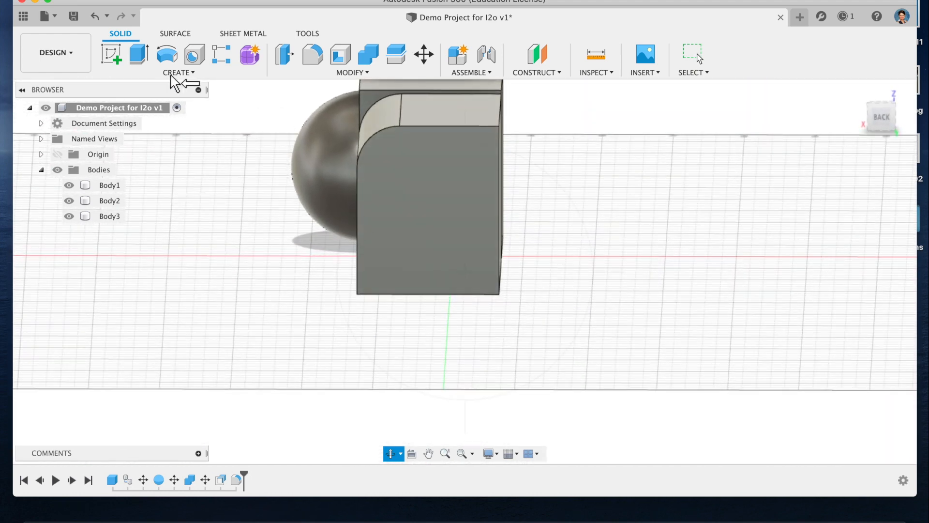
pyautogui.click(202, 76)
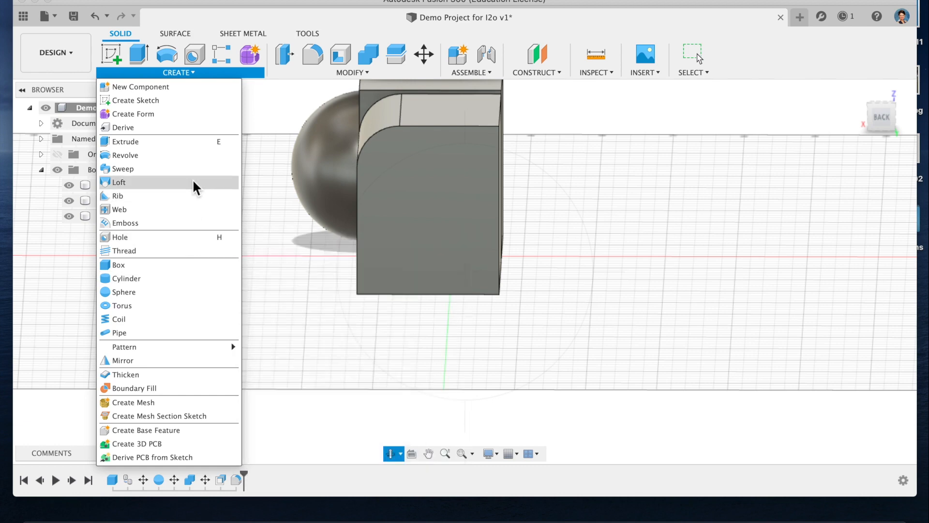
pyautogui.moveTo(347, 65)
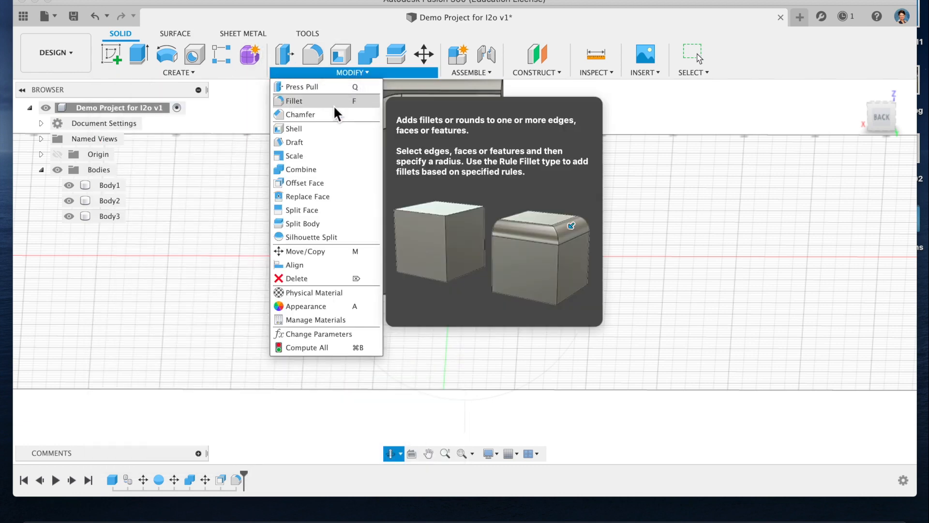
pyautogui.click(327, 114)
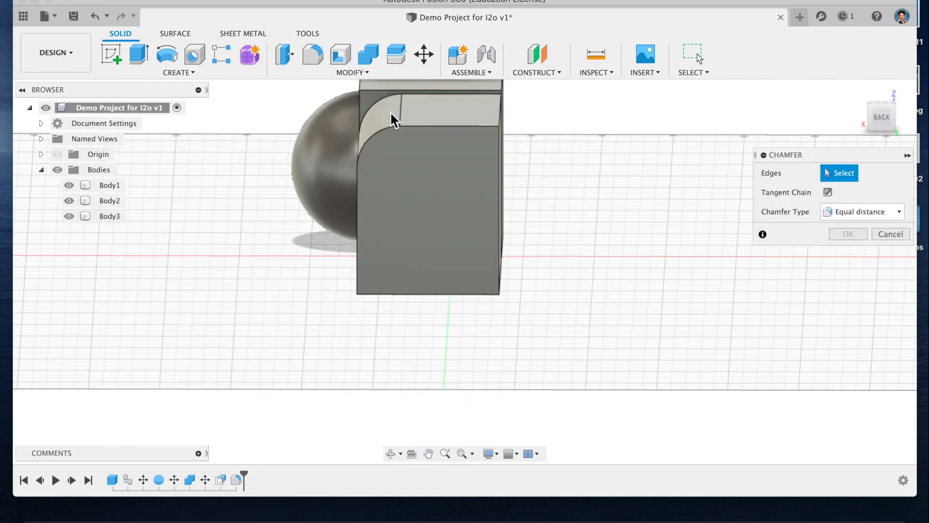
pyautogui.click(500, 118)
pyautogui.moveTo(504, 112); pyautogui.dragTo(461, 155)
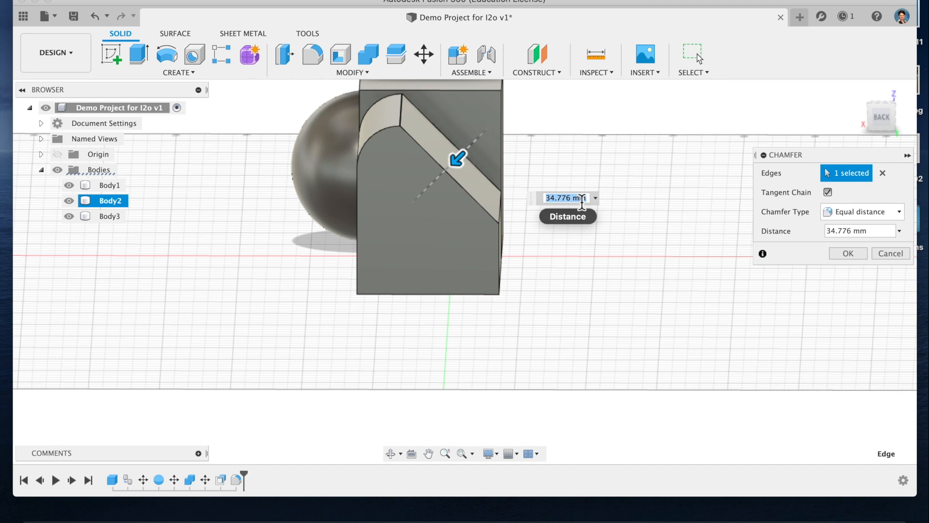
pyautogui.click(860, 218)
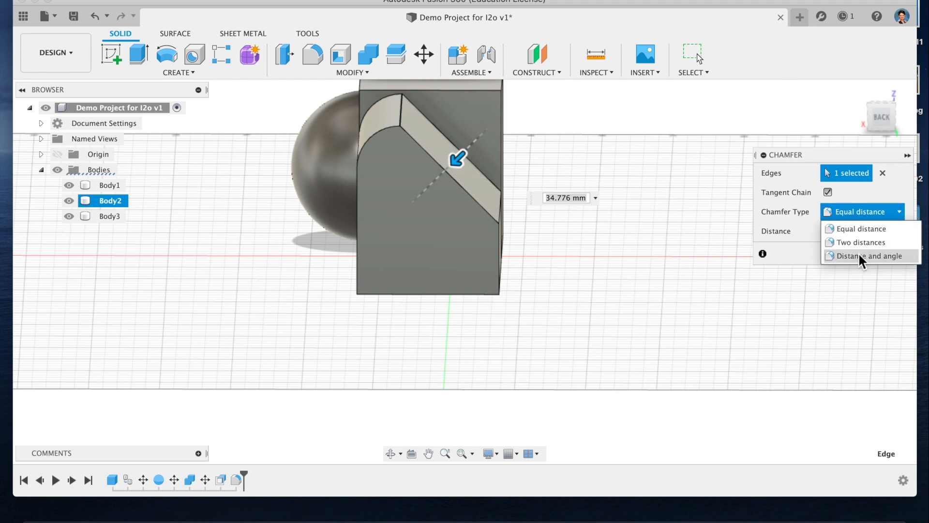
pyautogui.click(870, 183)
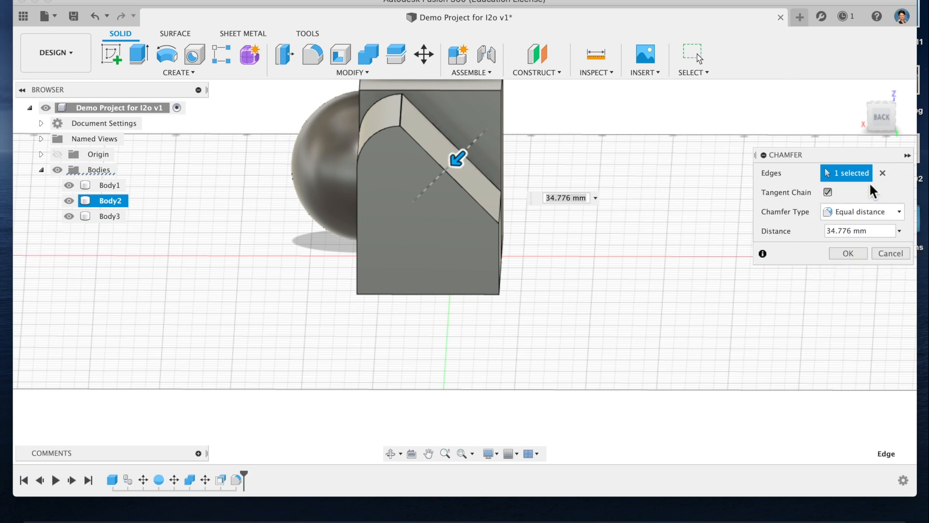
pyautogui.moveTo(461, 158); pyautogui.dragTo(481, 131)
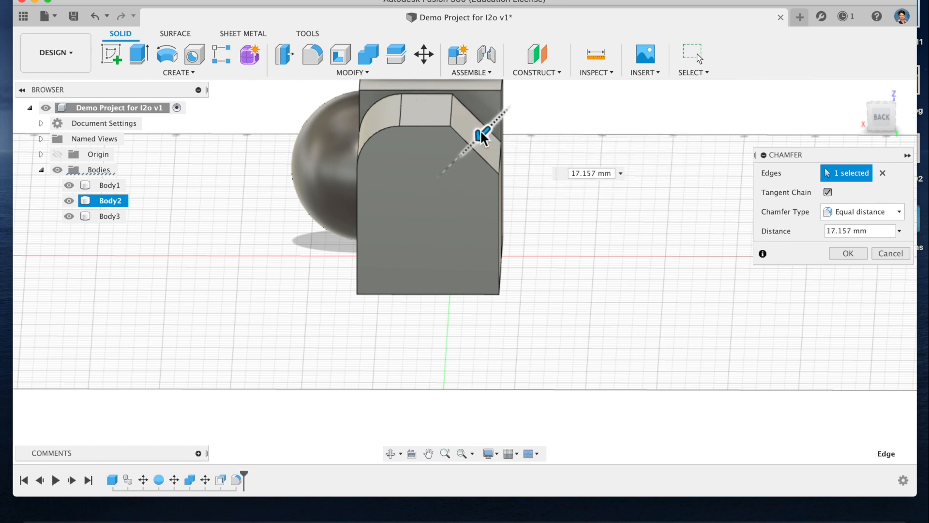
# Step: Change the chamfer type to two distances, about 32.4 mm across the top and 23.6 mm down the side, and apply it
pyautogui.click(885, 217)
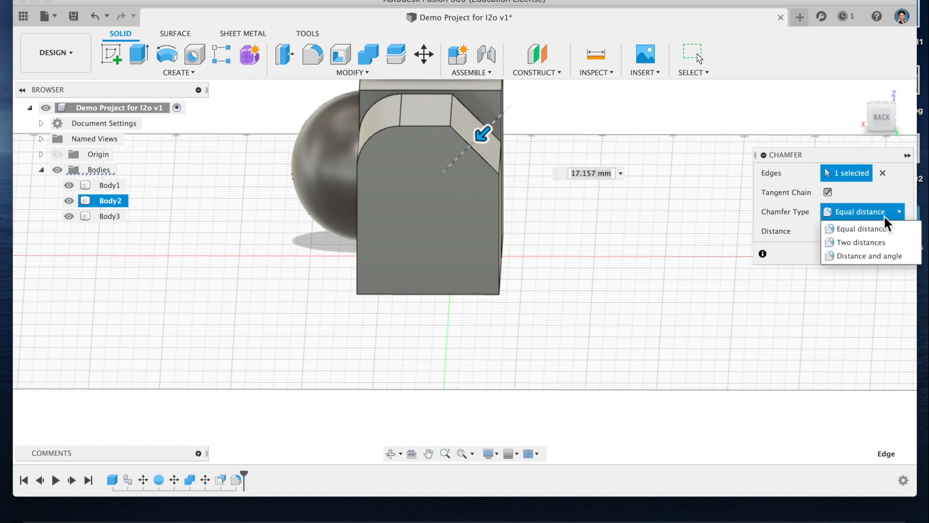
pyautogui.click(884, 242)
pyautogui.moveTo(474, 116); pyautogui.dragTo(421, 138)
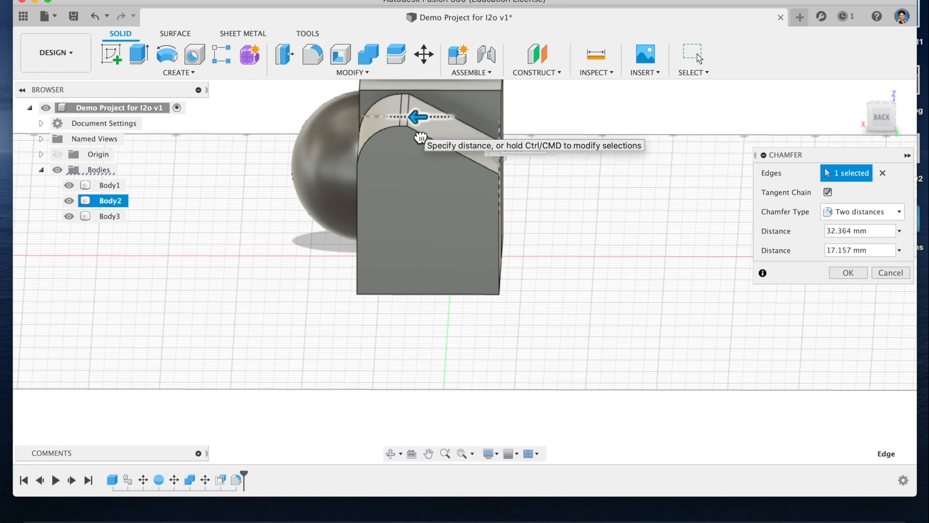
pyautogui.moveTo(501, 158); pyautogui.dragTo(478, 174)
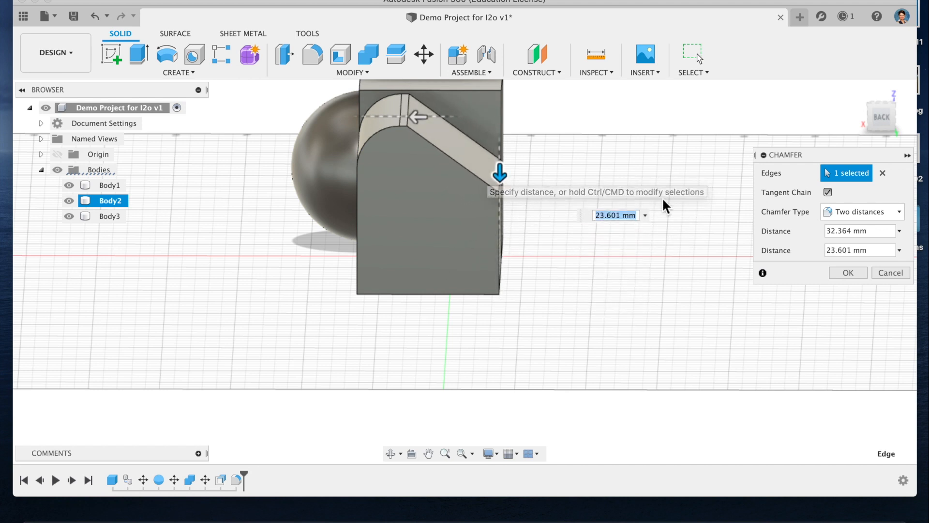
pyautogui.click(848, 273)
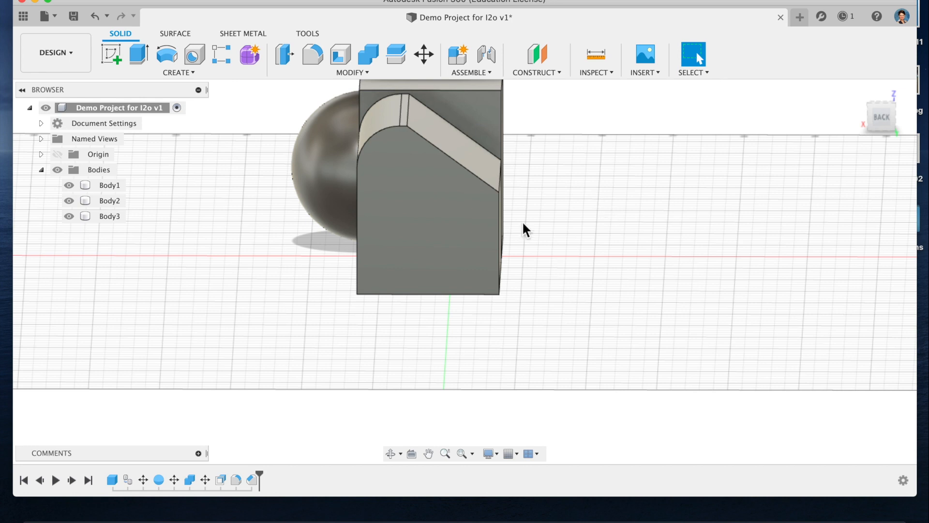
# Step: Create a cylinder as a new body on the ground plane beside the chamfered box, about 36.6 mm in diameter and 61.8 mm high
pyautogui.click(471, 234)
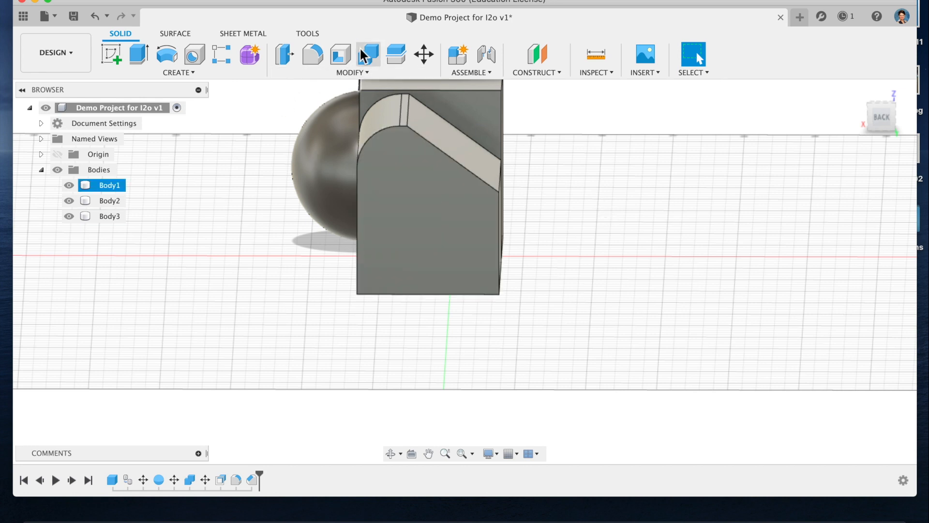
pyautogui.click(191, 73)
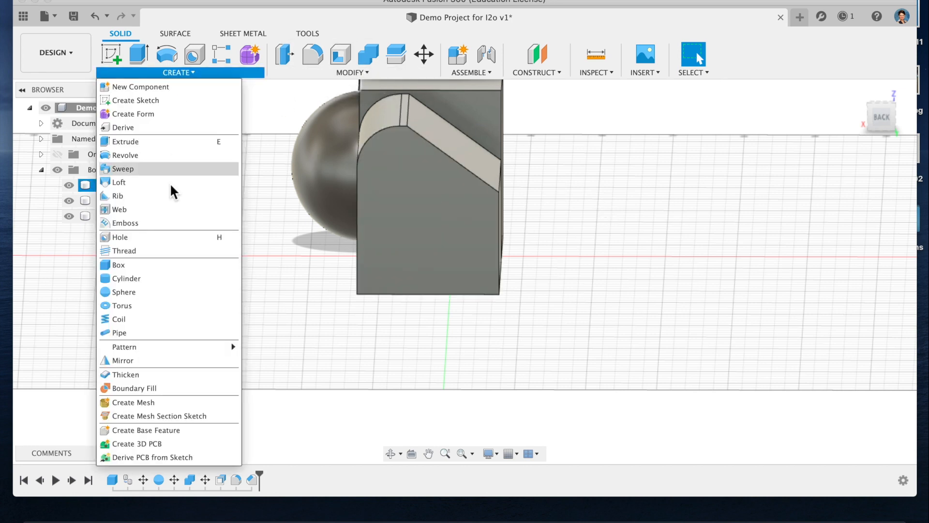
pyautogui.click(160, 285)
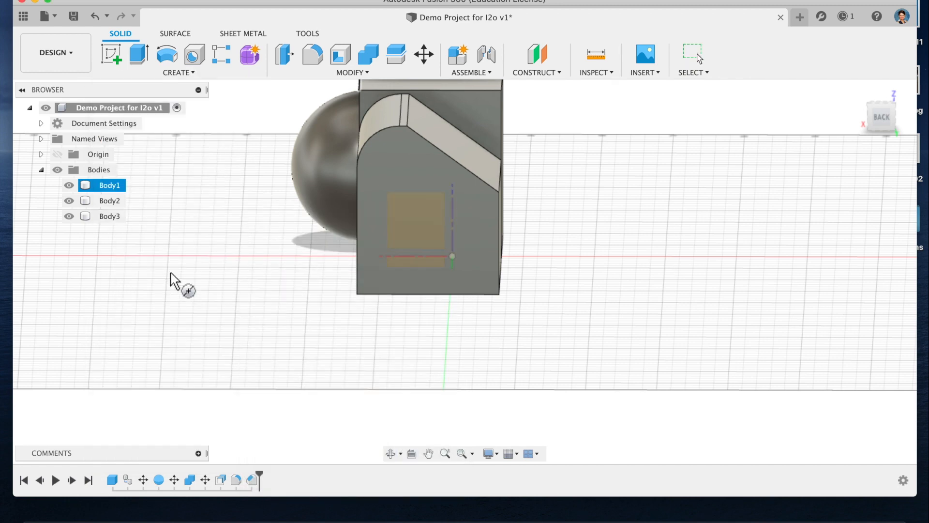
pyautogui.click(641, 297)
pyautogui.click(629, 272)
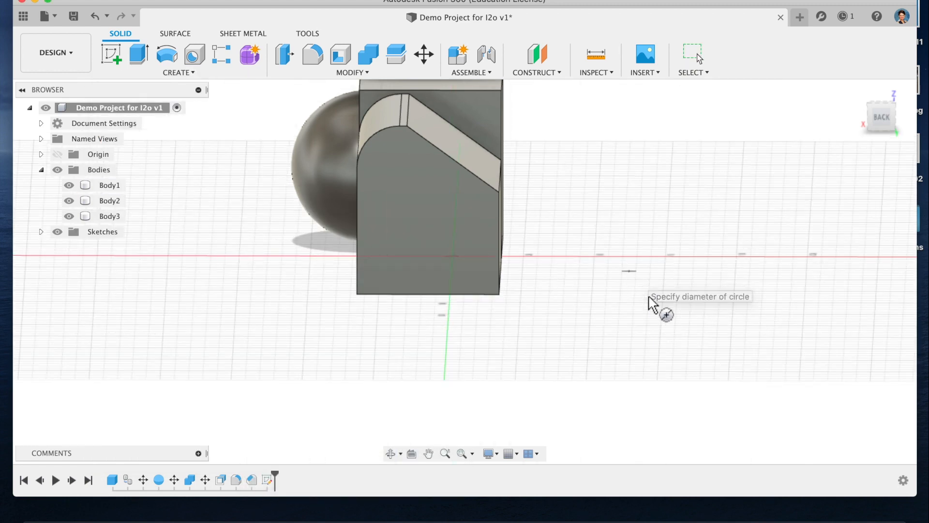
pyautogui.click(627, 283)
pyautogui.moveTo(629, 243); pyautogui.dragTo(631, 150)
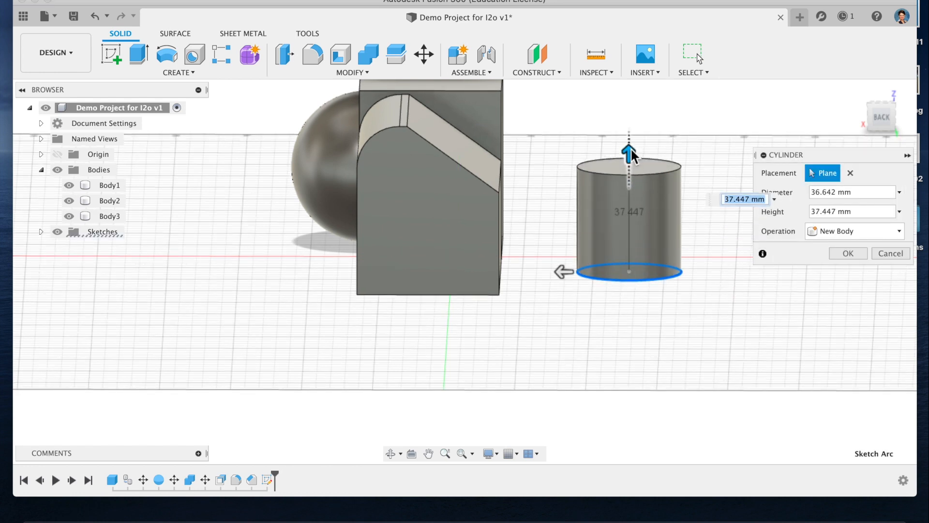
pyautogui.moveTo(631, 147); pyautogui.dragTo(636, 75)
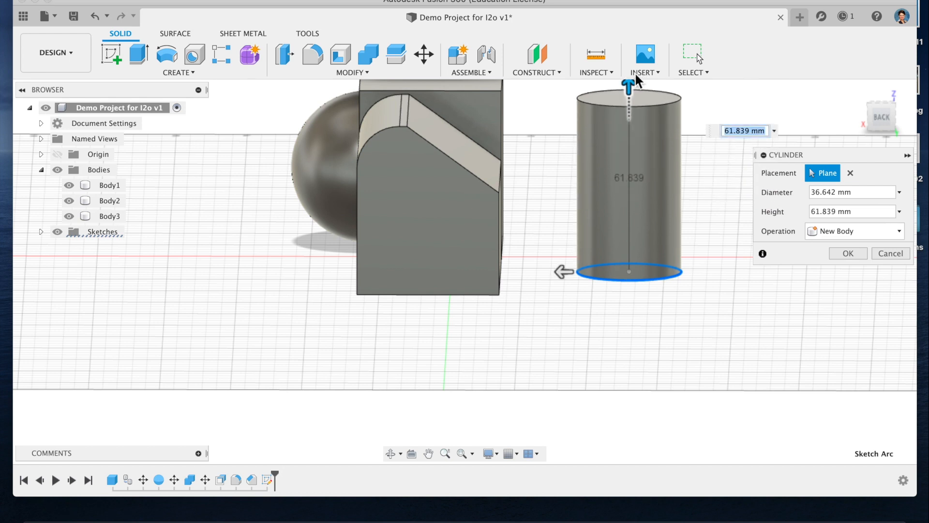
pyautogui.press('Return')
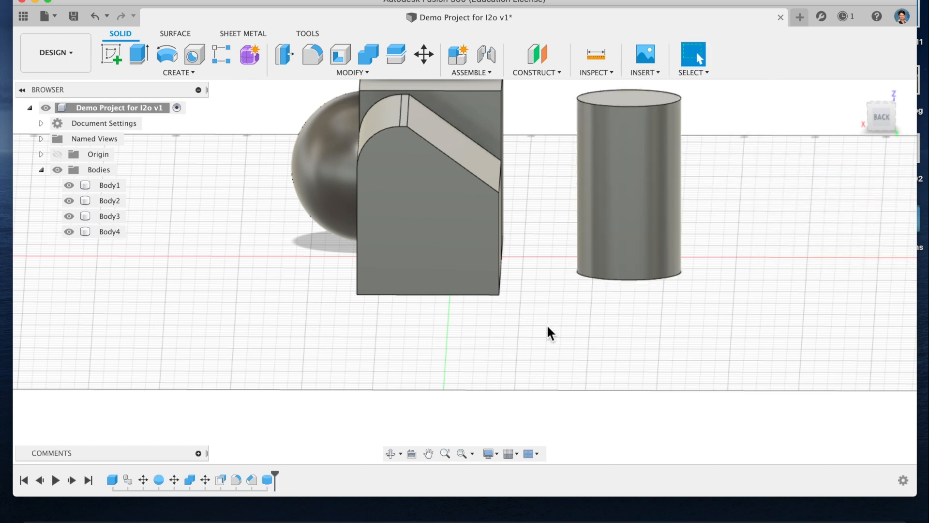
pyautogui.click(401, 452)
pyautogui.click(577, 302)
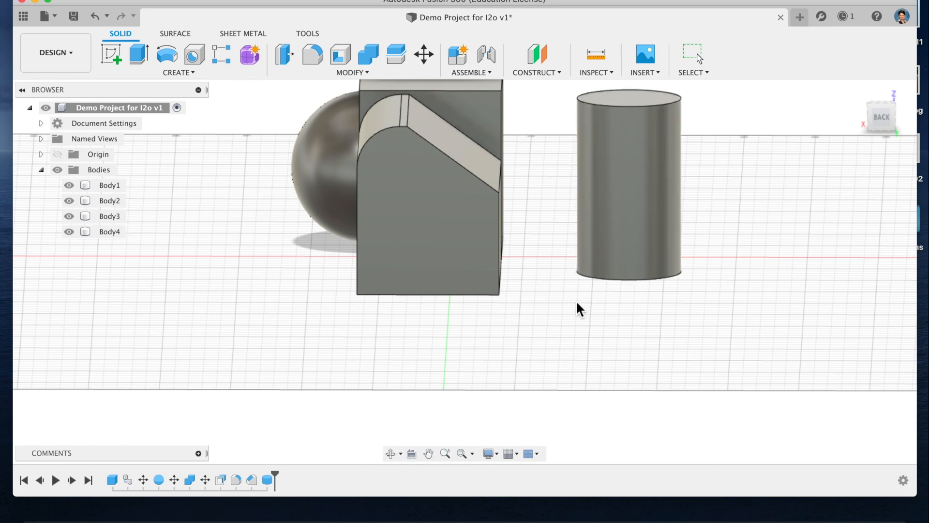
# Step: Start a chamfer on the cylinder's upper circular edge, using the two distances type
pyautogui.click(390, 453)
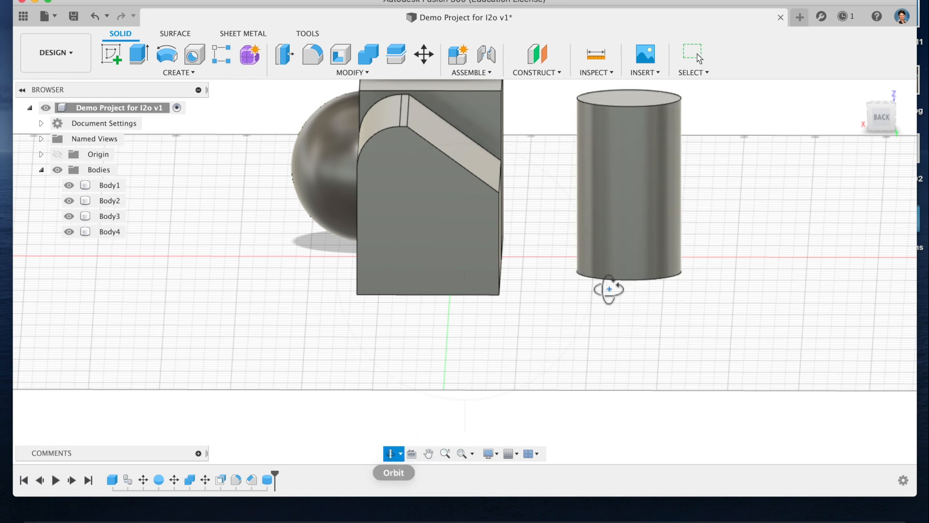
pyautogui.moveTo(649, 265); pyautogui.dragTo(643, 304)
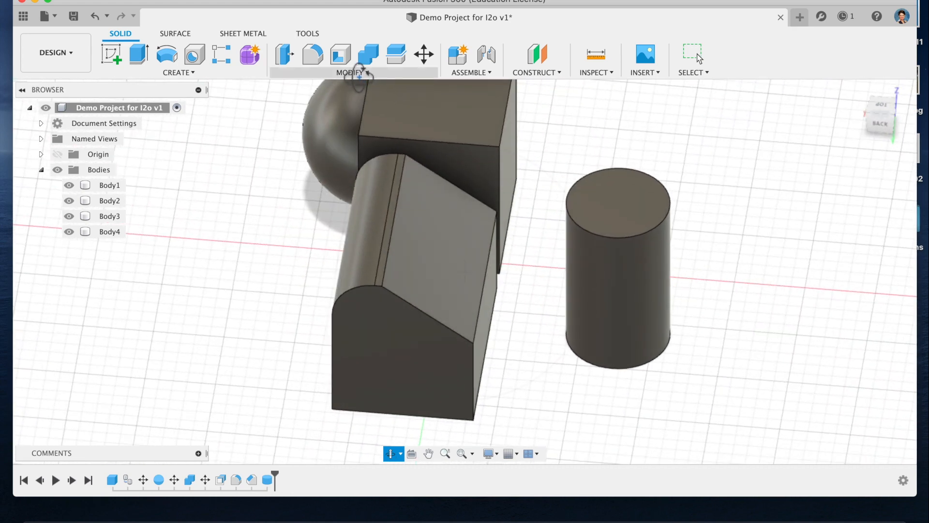
pyautogui.click(359, 74)
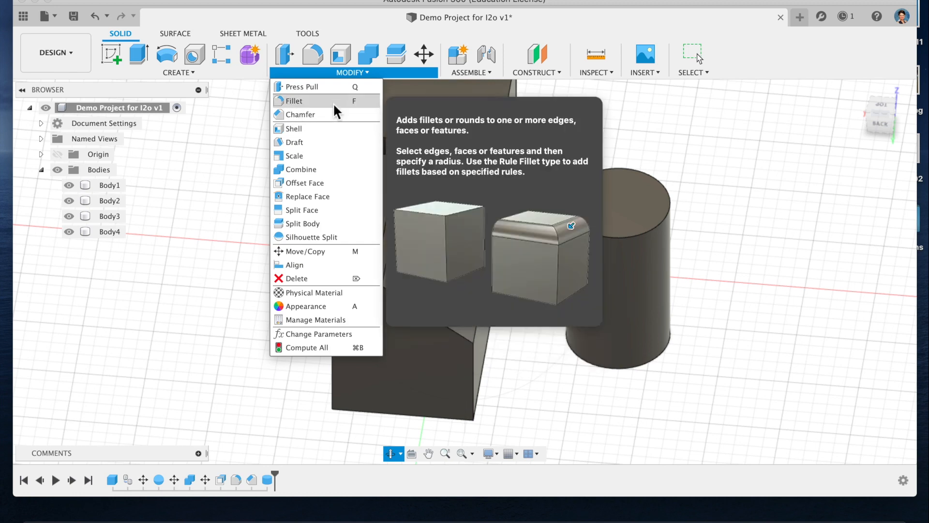
pyautogui.click(334, 115)
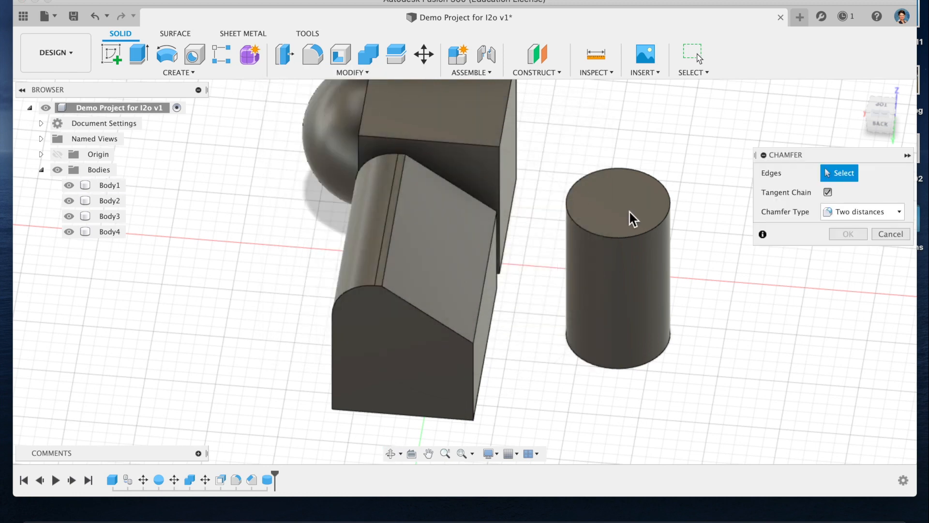
pyautogui.click(636, 234)
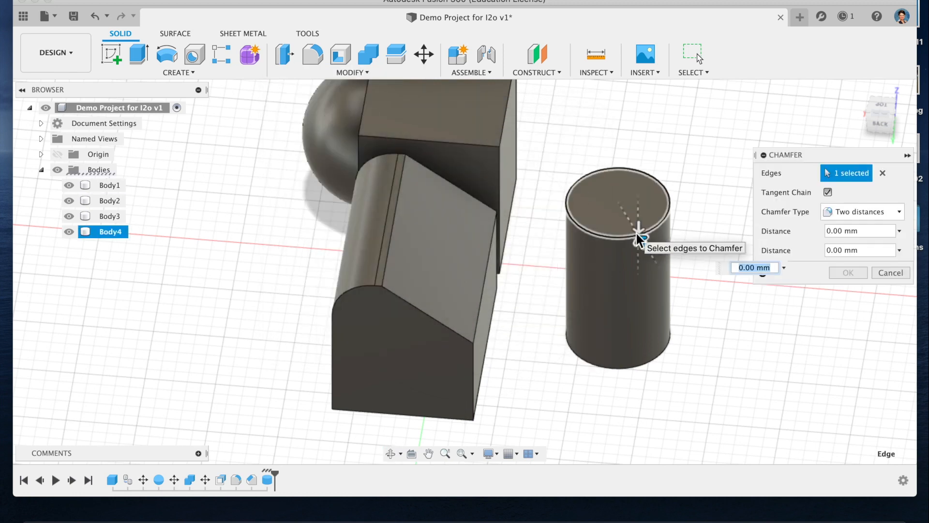
pyautogui.click(877, 212)
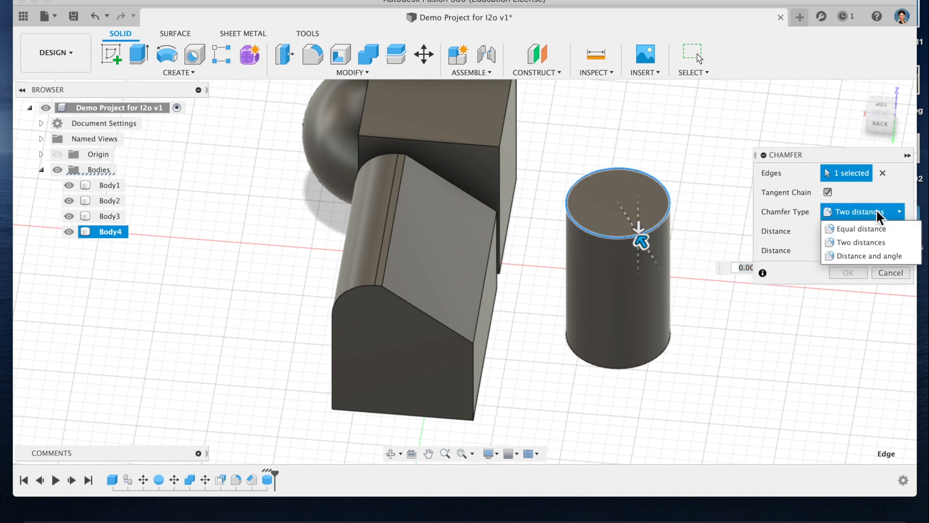
pyautogui.click(869, 242)
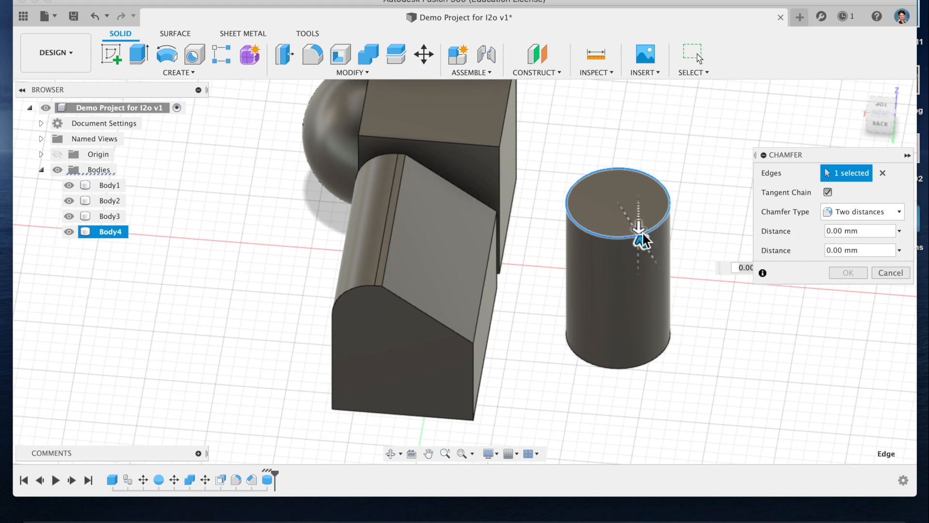
# Step: Chamfer the cylinder's upper edge into a pointed cone, about 18.07 mm inward and 33.88 mm down the side
pyautogui.moveTo(641, 237); pyautogui.dragTo(640, 299)
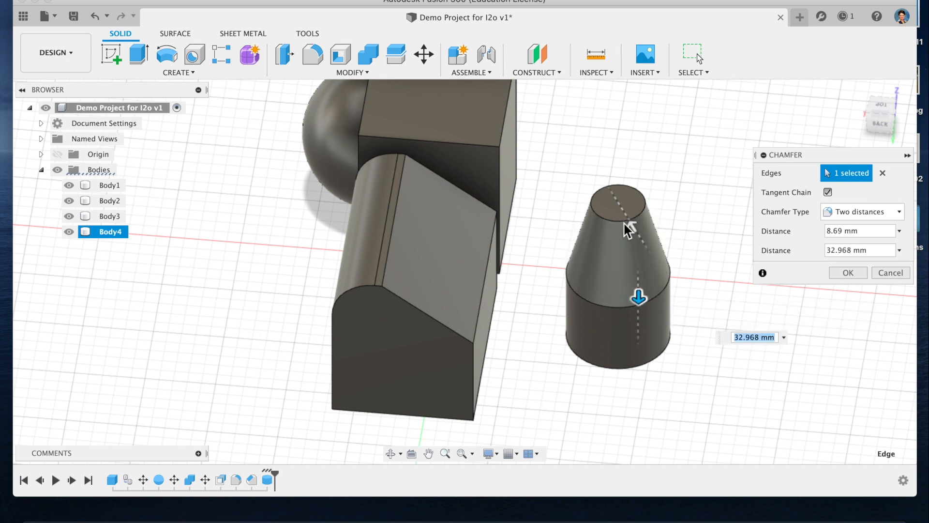
pyautogui.moveTo(632, 227)
pyautogui.mouseDown()
pyautogui.moveTo(623, 203)
pyautogui.moveTo(624, 211)
pyautogui.mouseUp()
pyautogui.click(640, 296)
pyautogui.moveTo(640, 296)
pyautogui.mouseDown()
pyautogui.moveTo(645, 356)
pyautogui.moveTo(631, 180)
pyautogui.moveTo(638, 301)
pyautogui.mouseUp()
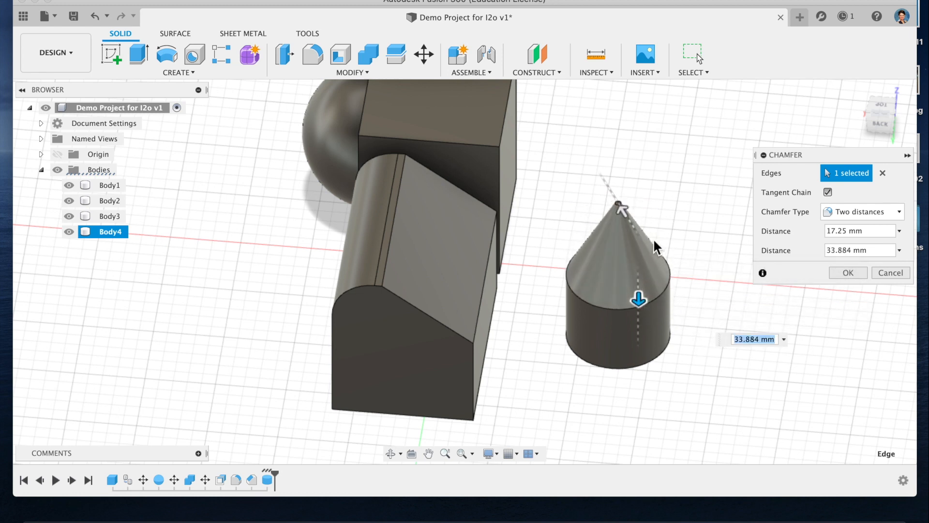
pyautogui.moveTo(624, 211); pyautogui.dragTo(620, 209)
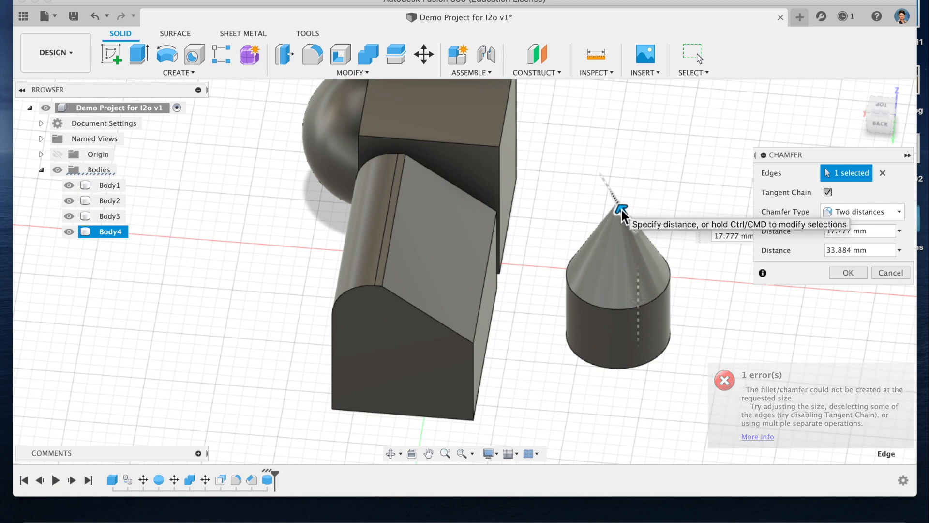
pyautogui.scroll(10, 620, 208)
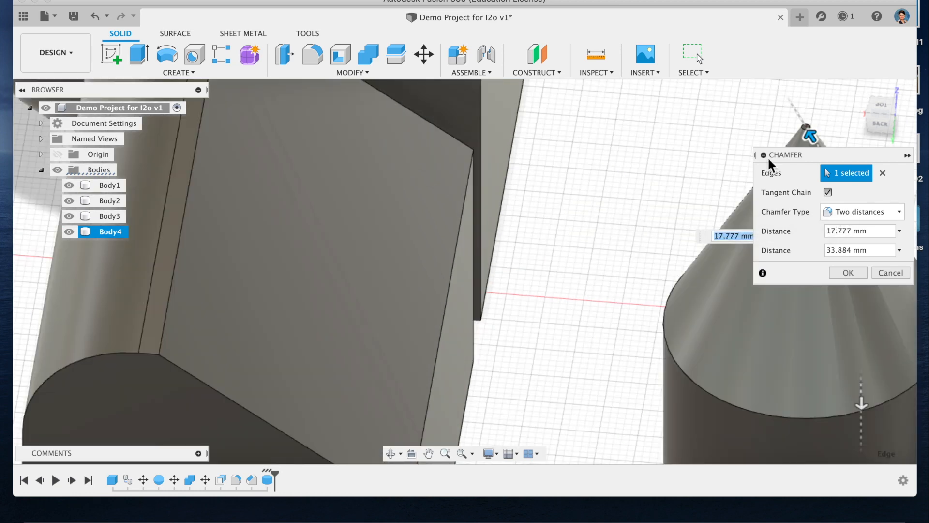
pyautogui.moveTo(811, 137); pyautogui.dragTo(580, 132)
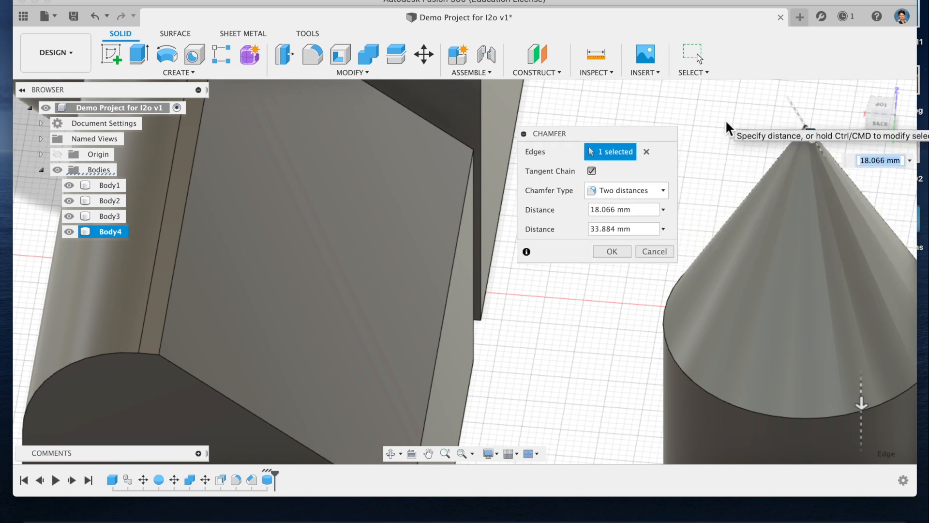
pyautogui.click(616, 252)
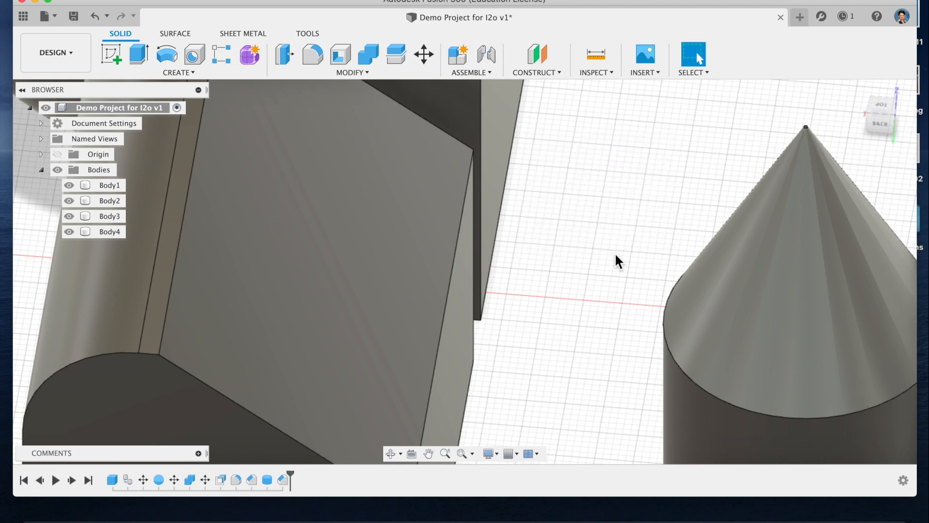
# Step: Start aligning bodies, taking the pointed cylinder's flat base face as the face to align from
pyautogui.scroll(-10, 625, 296)
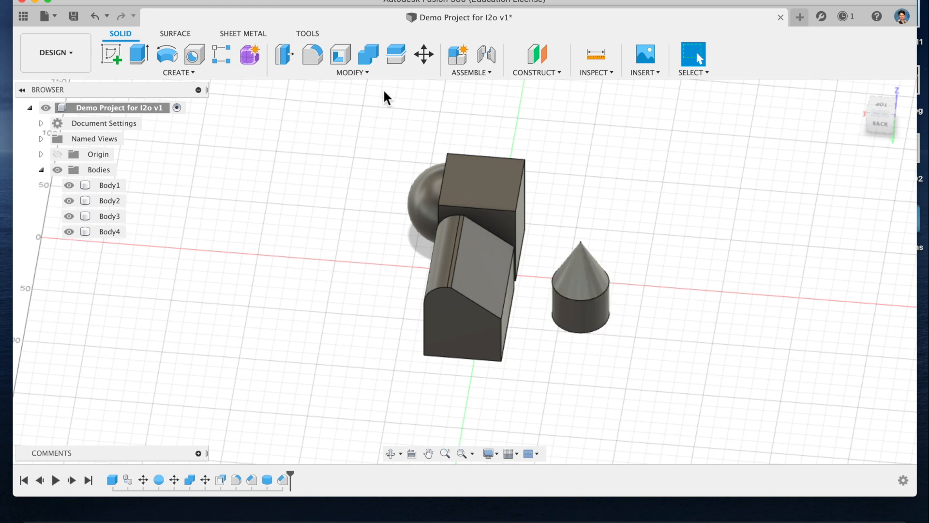
pyautogui.click(365, 73)
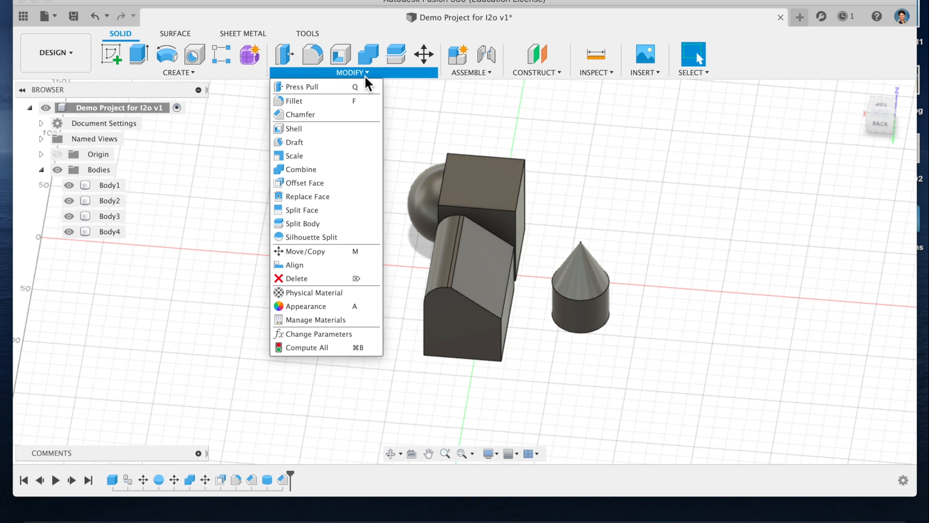
pyautogui.click(328, 264)
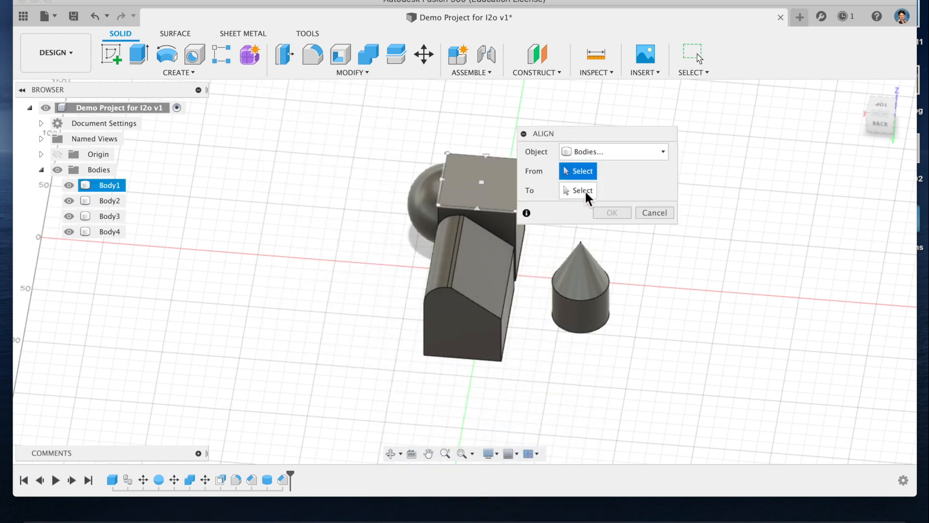
pyautogui.click(881, 124)
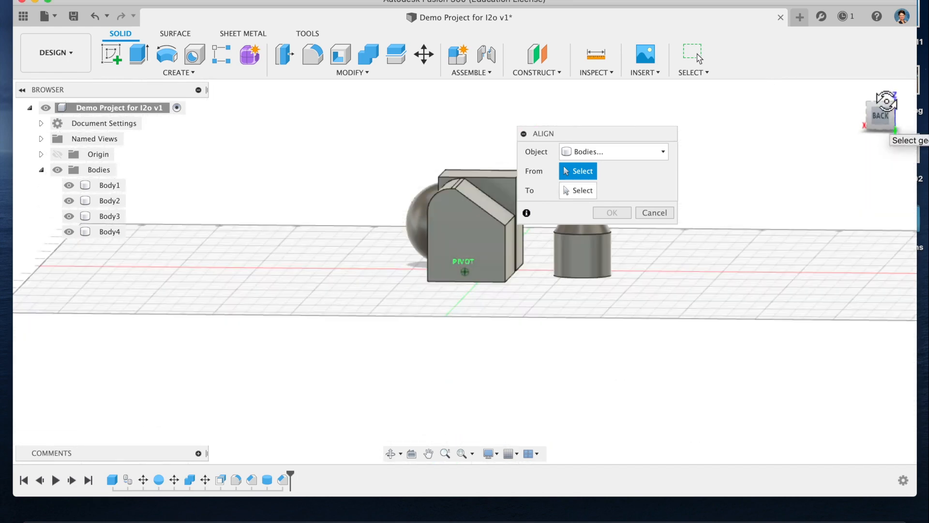
pyautogui.moveTo(886, 99); pyautogui.dragTo(887, 82)
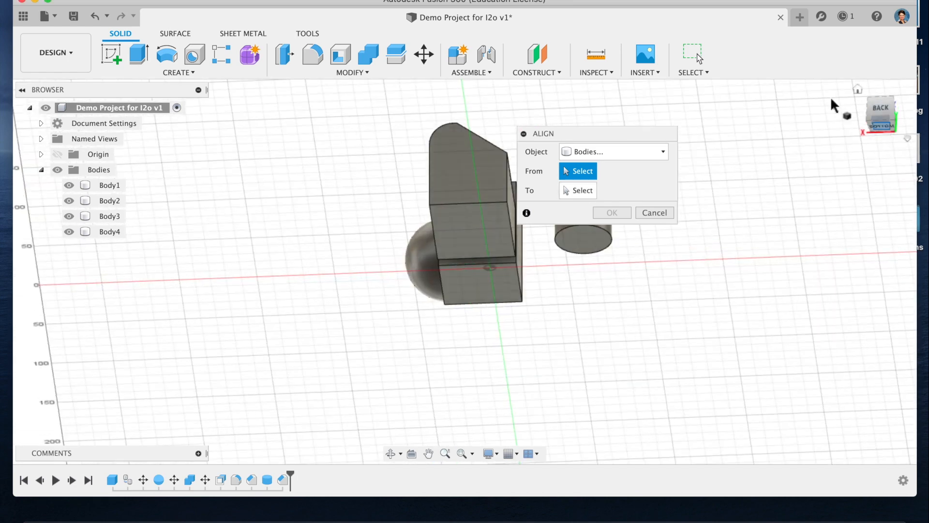
pyautogui.click(585, 241)
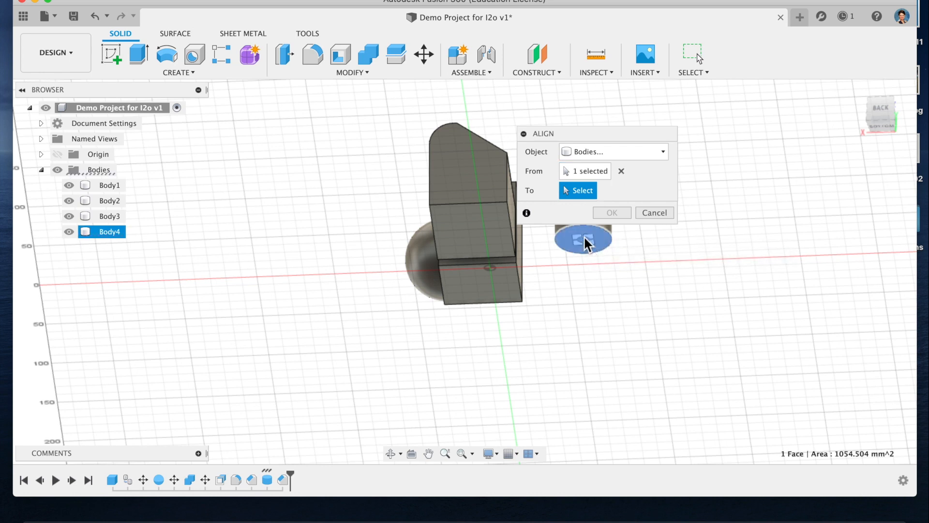
# Step: Try aligning the cylinder's base to the extended box's sloped face with the direction flipped, and to the cube's upper face
pyautogui.moveTo(877, 111); pyautogui.dragTo(871, 160)
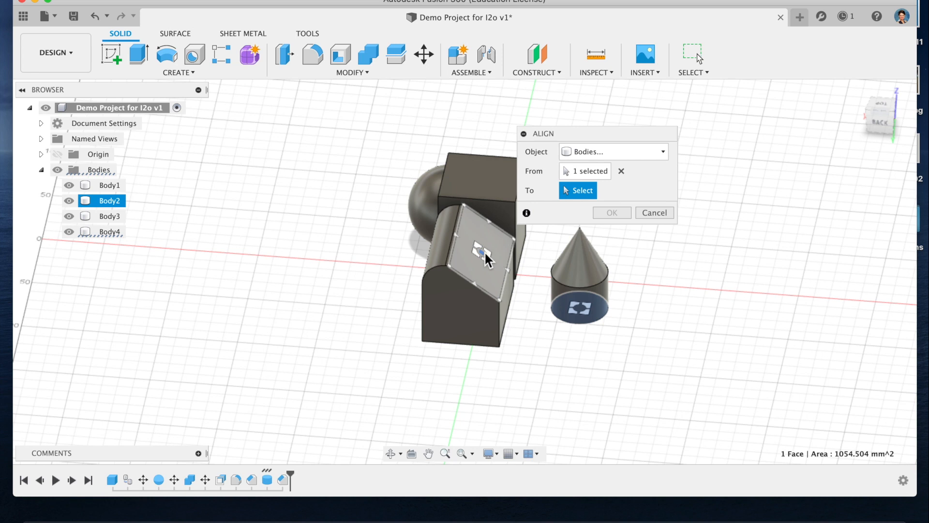
pyautogui.click(485, 254)
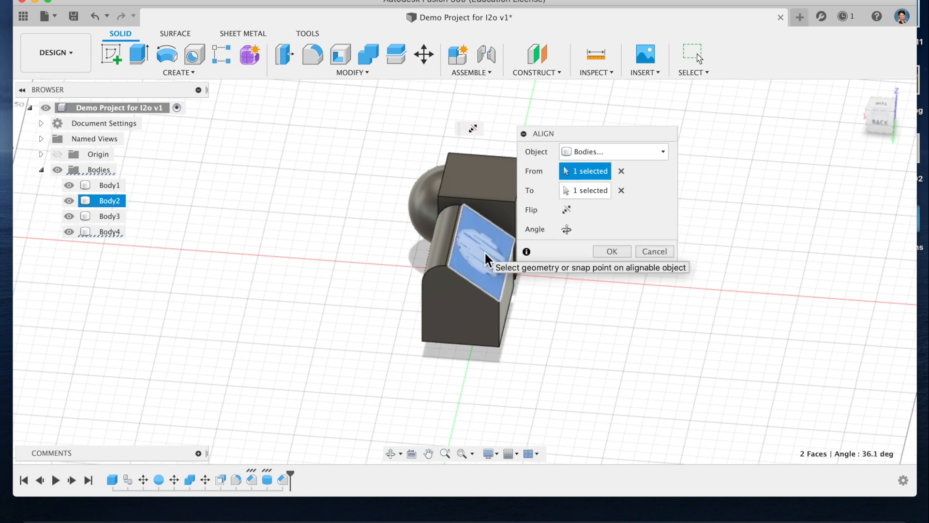
pyautogui.click(567, 210)
pyautogui.moveTo(647, 133); pyautogui.dragTo(776, 146)
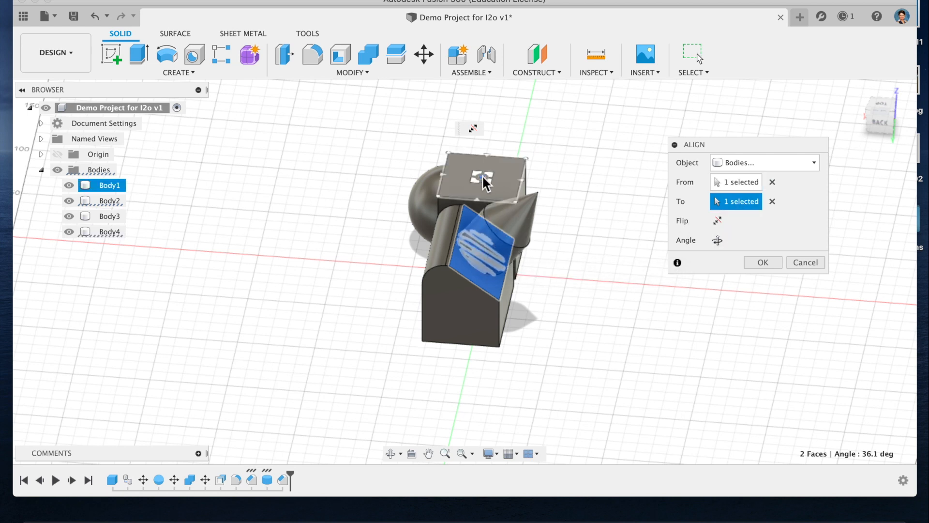
pyautogui.click(483, 178)
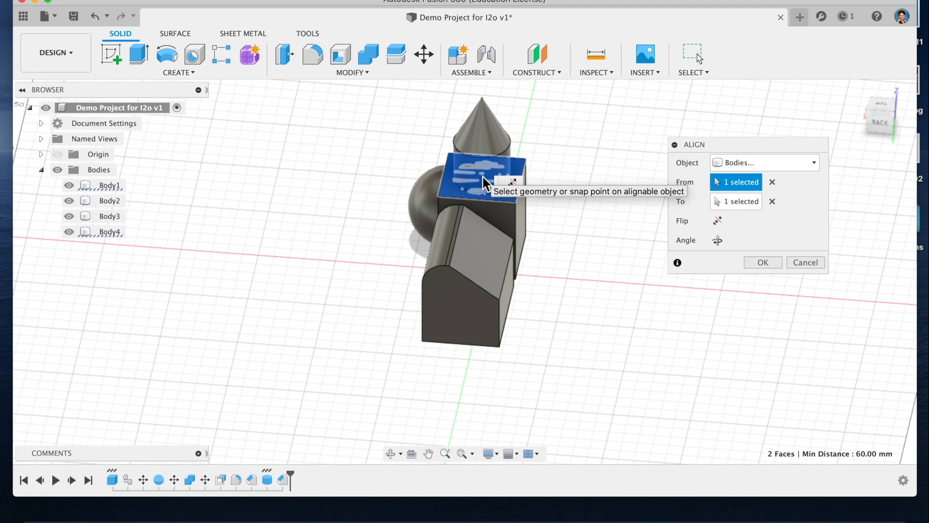
# Step: Align the cylinder's base to the lower long edge of the extended box's sloped face, flip its direction, and finish aligning
pyautogui.click(888, 126)
pyautogui.moveTo(880, 108); pyautogui.dragTo(889, 127)
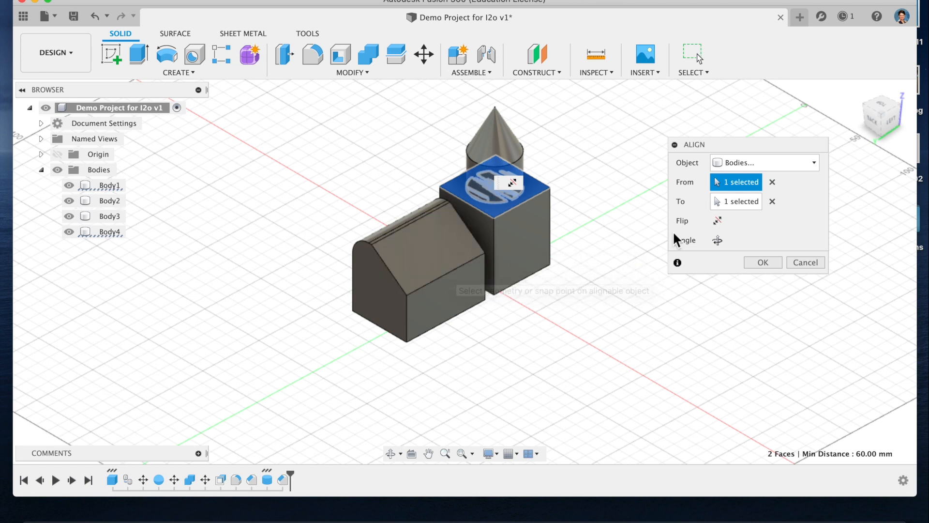
pyautogui.click(741, 202)
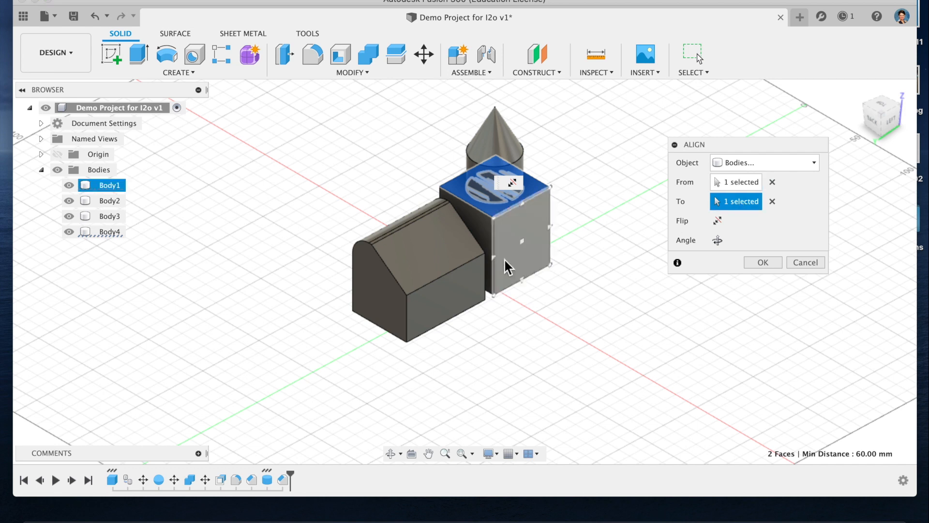
pyautogui.click(447, 272)
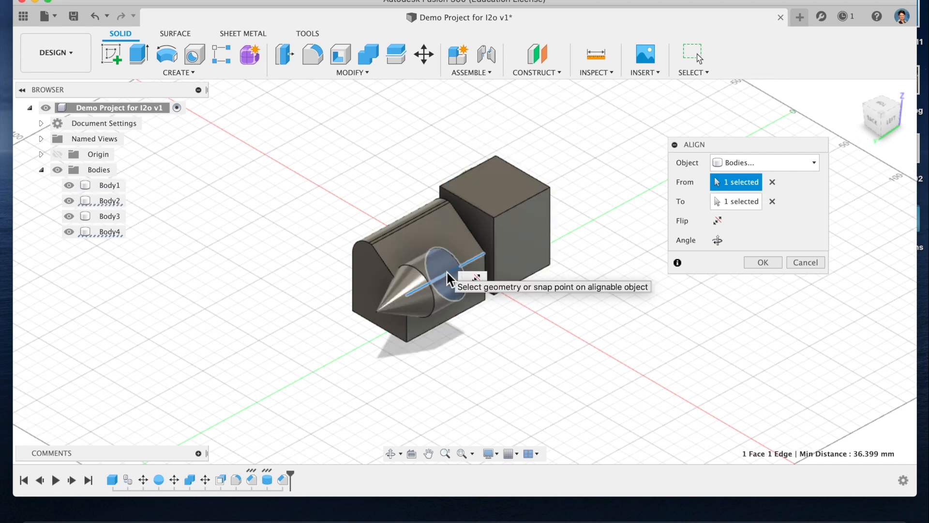
pyautogui.moveTo(889, 121); pyautogui.dragTo(905, 126)
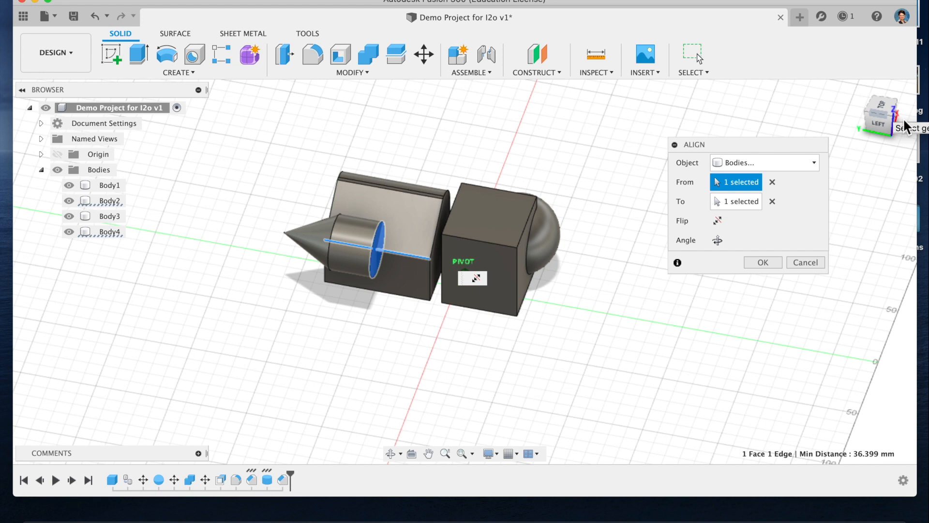
pyautogui.click(718, 220)
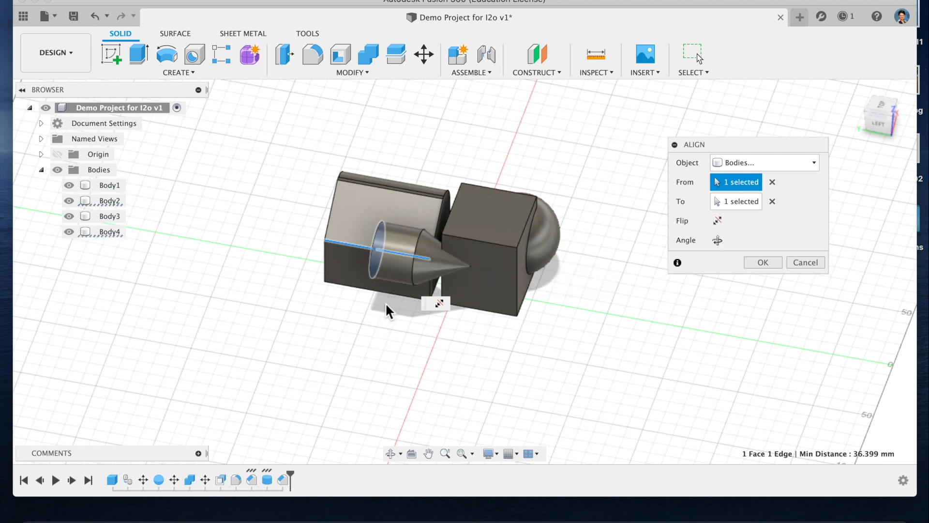
pyautogui.click(403, 260)
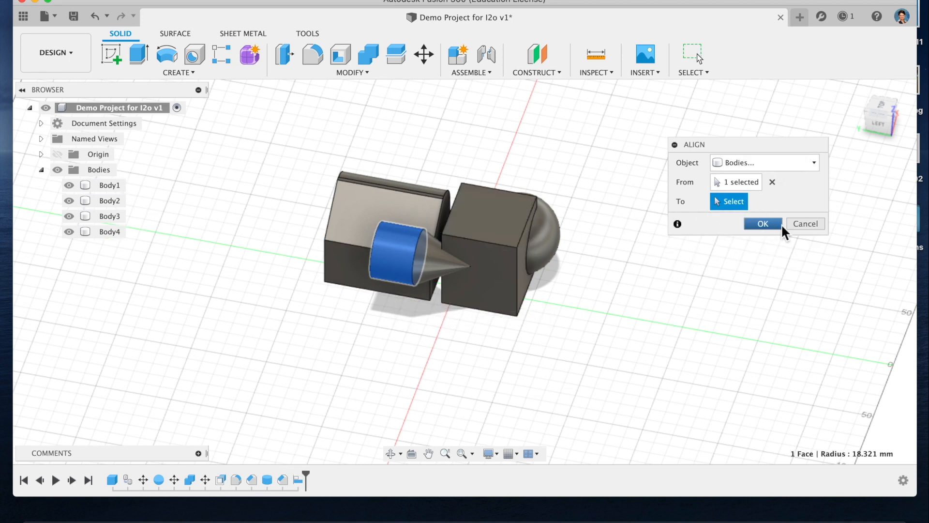
pyautogui.click(805, 223)
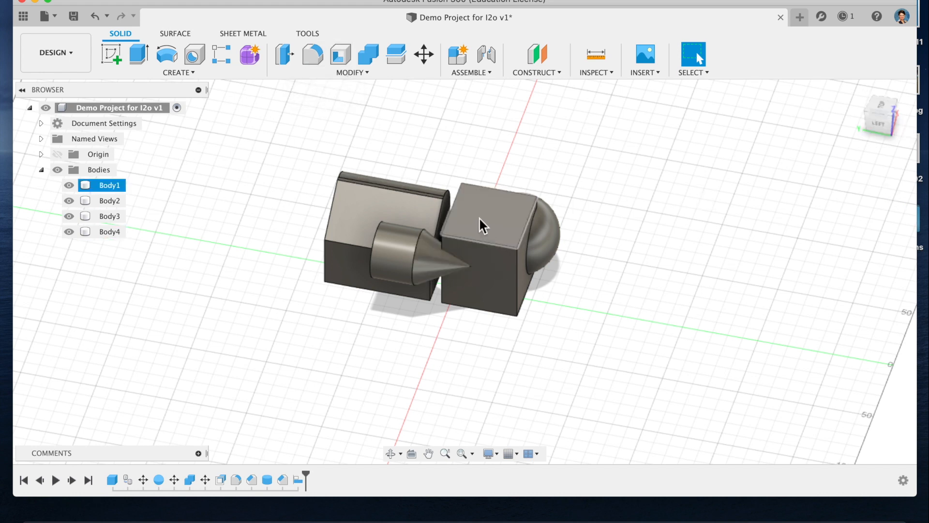
# Step: Shell the cube beside the sphere through its upper face with an inside thickness of 2 mm
pyautogui.moveTo(883, 123)
pyautogui.mouseDown()
pyautogui.moveTo(872, 122)
pyautogui.moveTo(877, 141)
pyautogui.mouseUp()
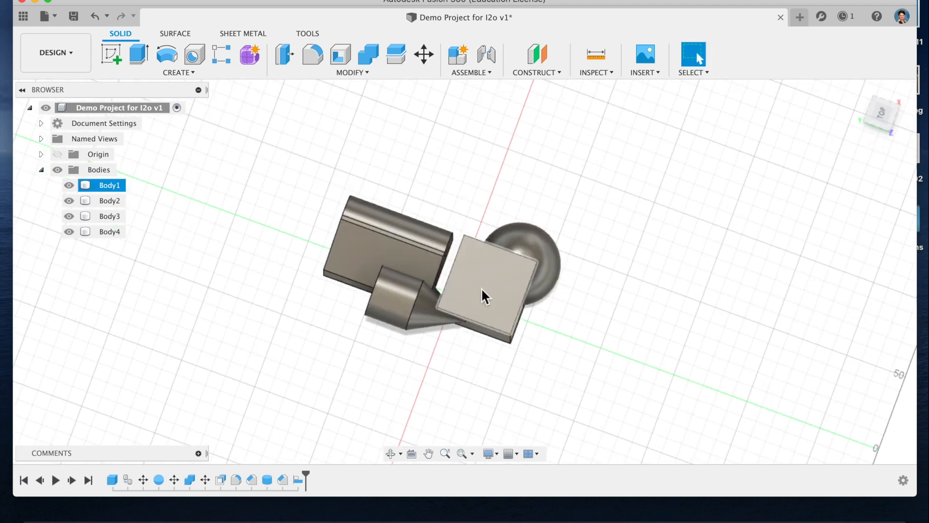
pyautogui.click(483, 289)
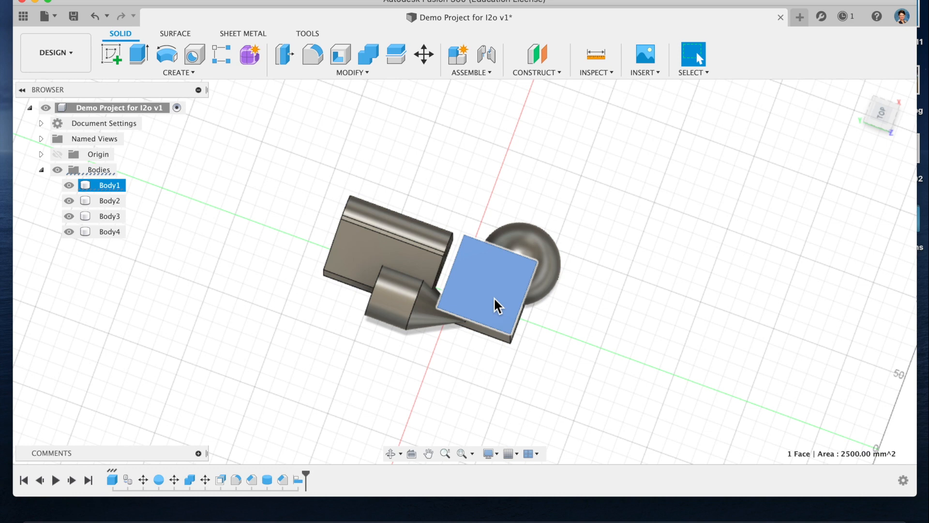
pyautogui.click(342, 57)
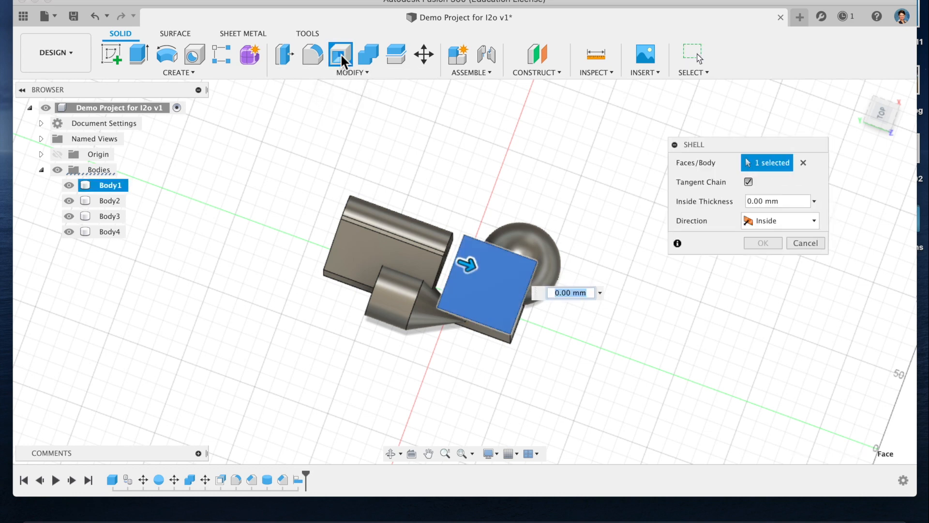
pyautogui.click(780, 202)
pyautogui.tripleClick(780, 201)
pyautogui.write('2mm')
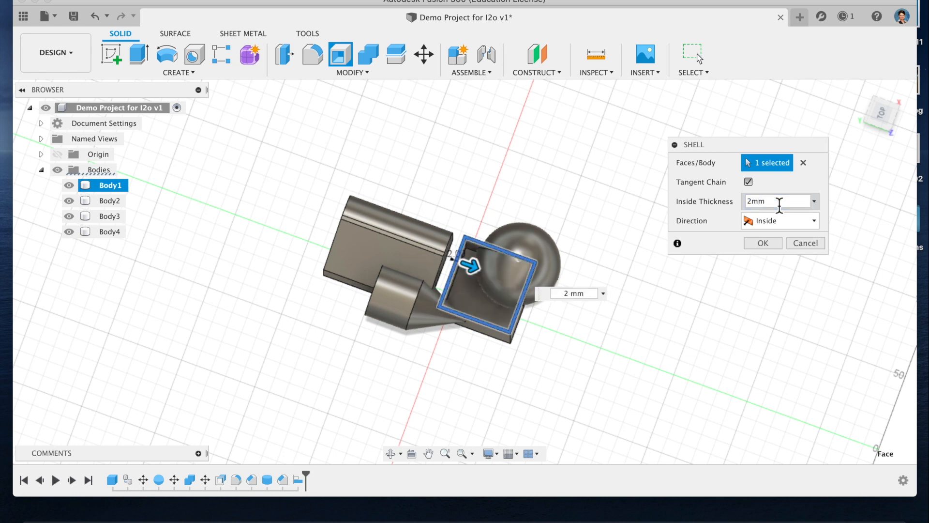
pyautogui.click(767, 241)
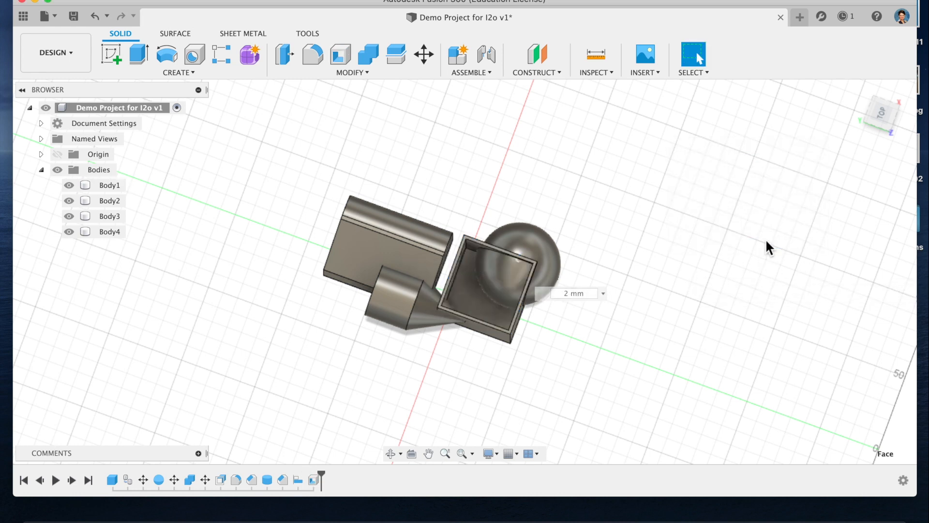
# Step: Start an offset construction plane from the hollow cube's outer side face where the sphere sticks out
pyautogui.moveTo(883, 118)
pyautogui.mouseDown()
pyautogui.moveTo(768, 51)
pyautogui.moveTo(776, 20)
pyautogui.moveTo(763, 131)
pyautogui.moveTo(769, 111)
pyautogui.moveTo(695, 162)
pyautogui.mouseUp()
pyautogui.click(432, 282)
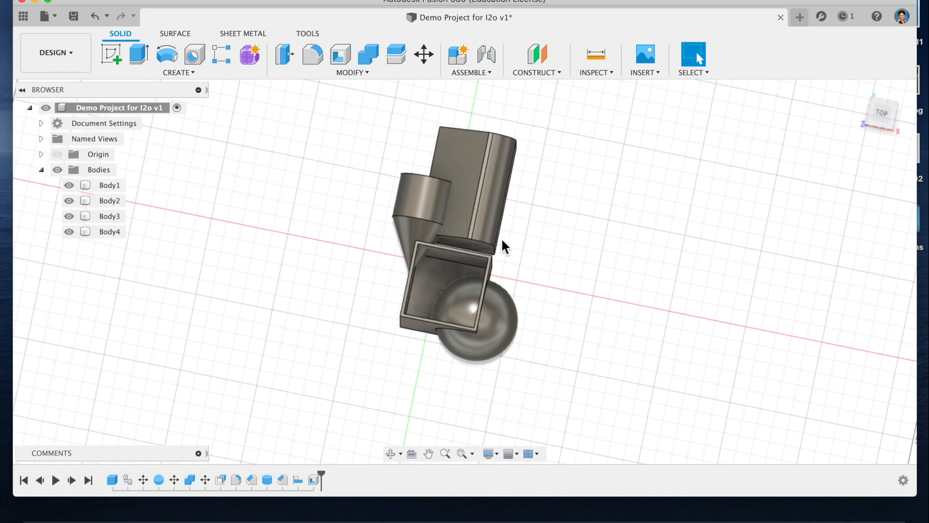
pyautogui.click(899, 129)
pyautogui.moveTo(879, 120); pyautogui.dragTo(785, 76)
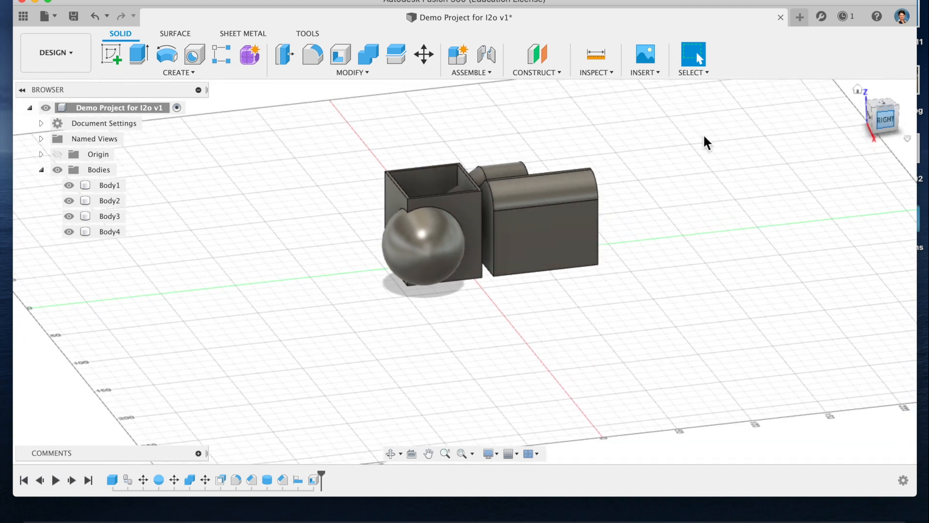
pyautogui.click(550, 74)
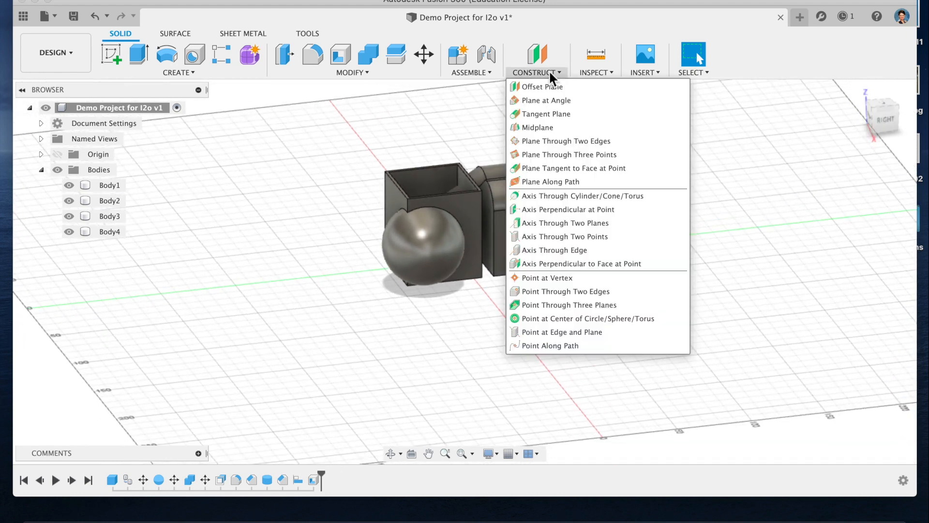
pyautogui.click(550, 86)
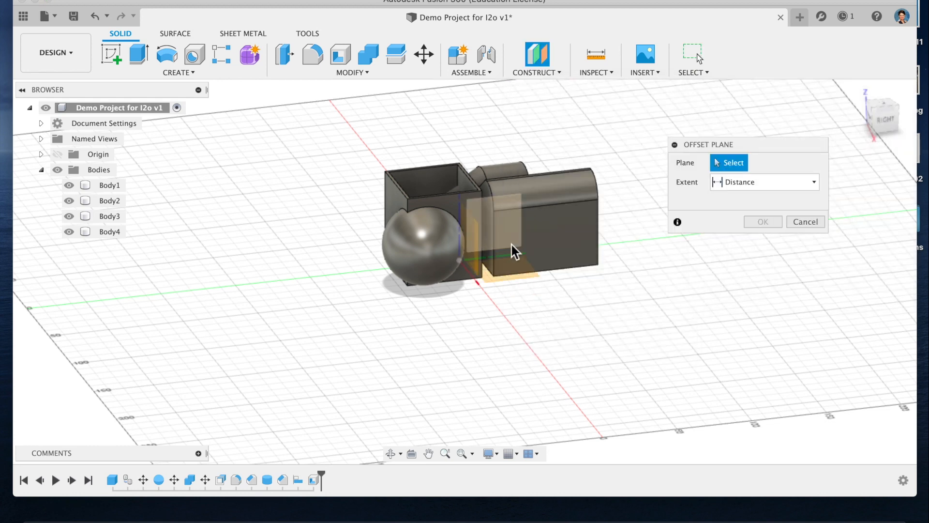
pyautogui.click(467, 211)
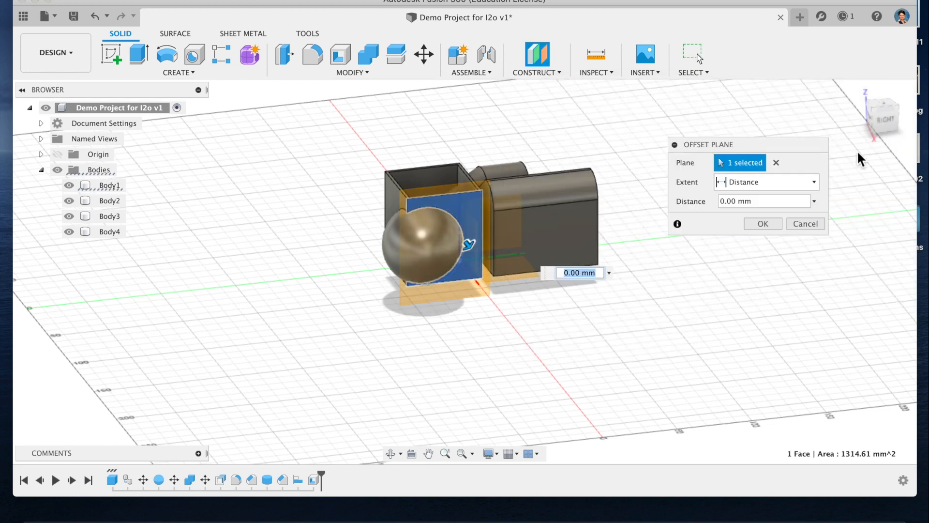
# Step: Set the plane's offset distance to 12 mm, outward through the sphere, and create the plane
pyautogui.moveTo(885, 121)
pyautogui.mouseDown()
pyautogui.moveTo(925, 130)
pyautogui.moveTo(925, 198)
pyautogui.moveTo(895, 175)
pyautogui.moveTo(918, 179)
pyautogui.mouseUp()
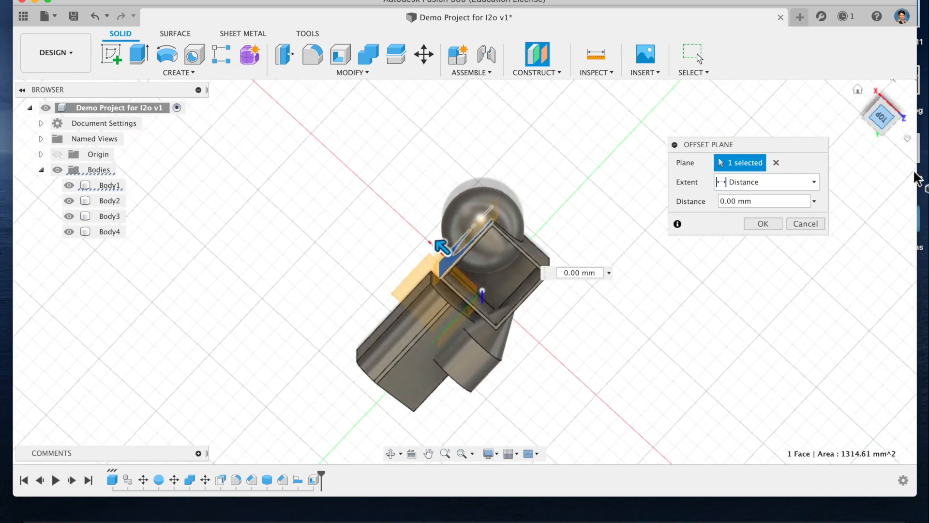
pyautogui.click(770, 203)
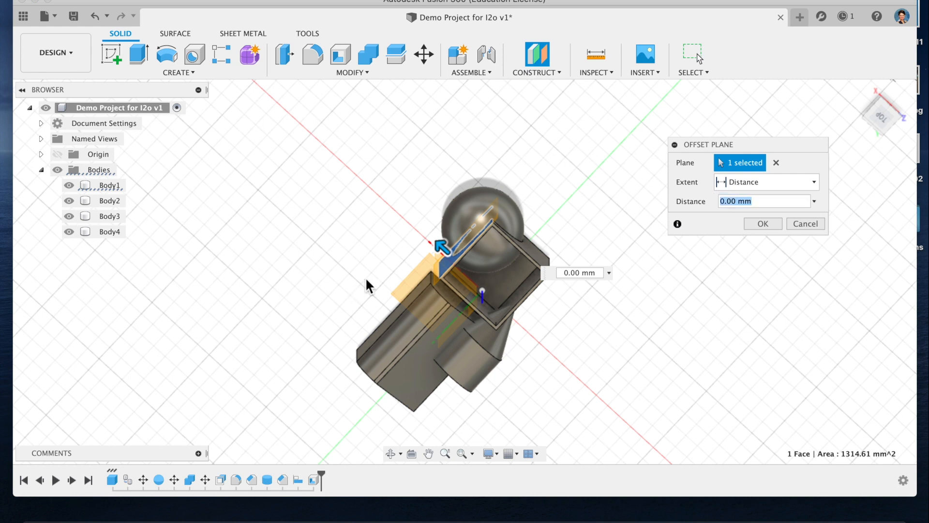
pyautogui.moveTo(449, 251); pyautogui.dragTo(435, 236)
pyautogui.click(760, 201)
pyautogui.write('12')
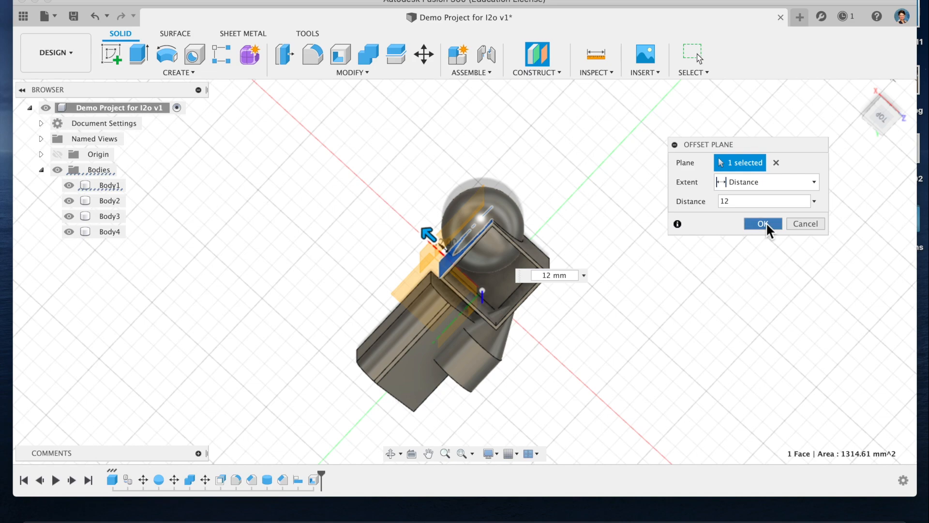
pyautogui.click(767, 227)
# Step: Split the sphere body with the offset construction plane as the splitting tool
pyautogui.moveTo(882, 114); pyautogui.dragTo(858, 64)
pyautogui.moveTo(895, 118)
pyautogui.mouseDown()
pyautogui.moveTo(854, 104)
pyautogui.moveTo(866, 105)
pyautogui.moveTo(810, 116)
pyautogui.mouseUp()
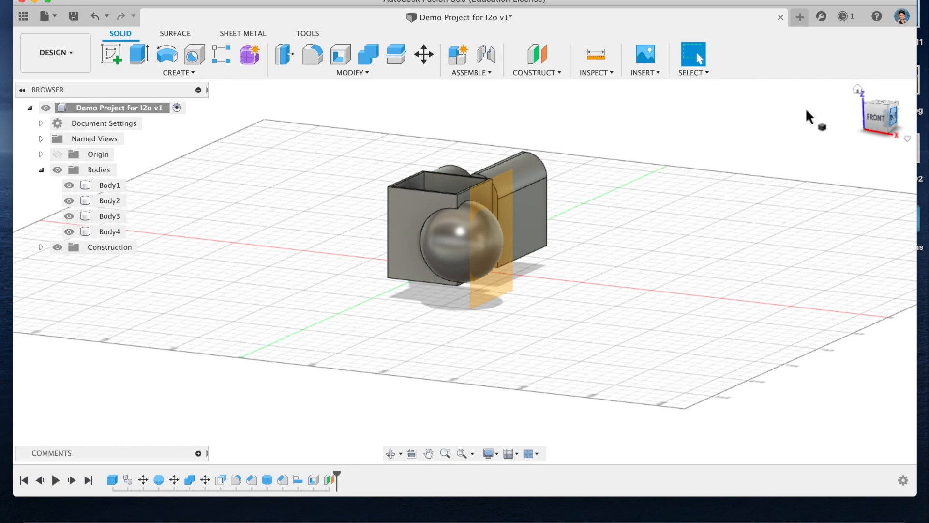
pyautogui.click(364, 72)
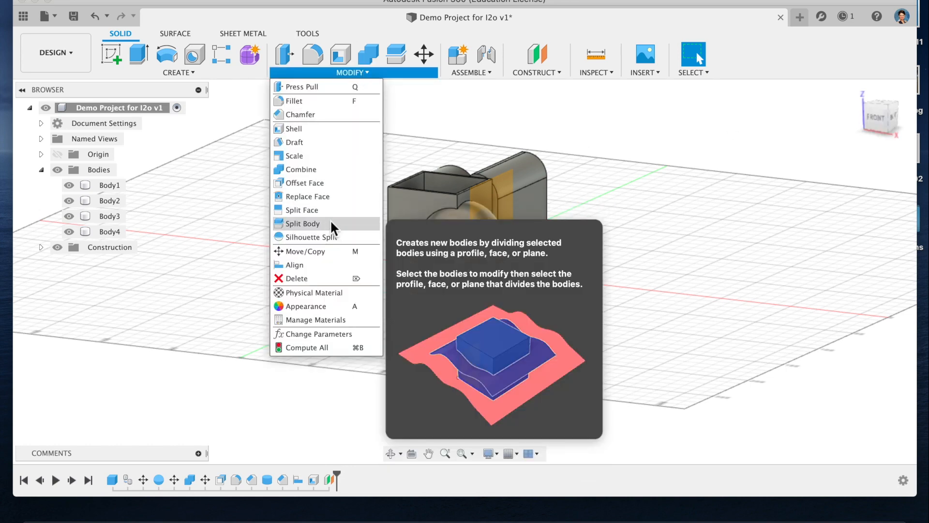
pyautogui.click(331, 223)
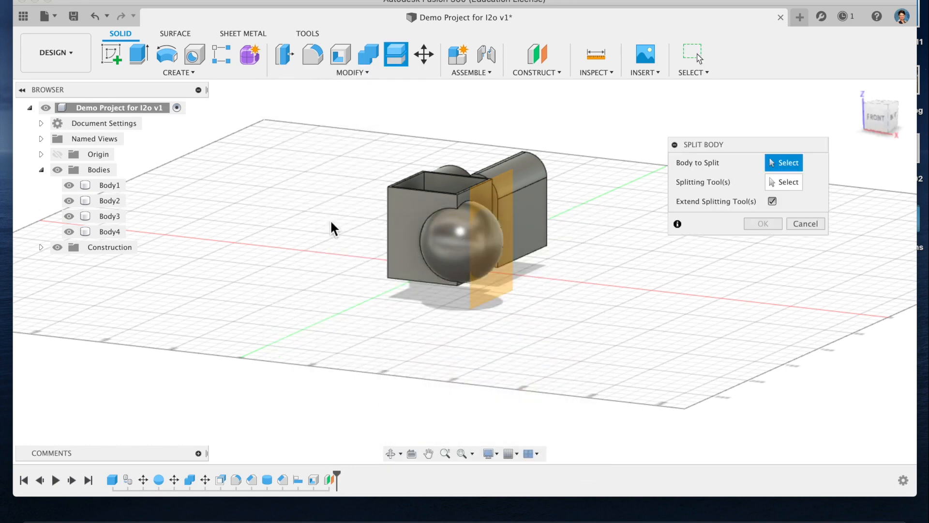
pyautogui.click(494, 255)
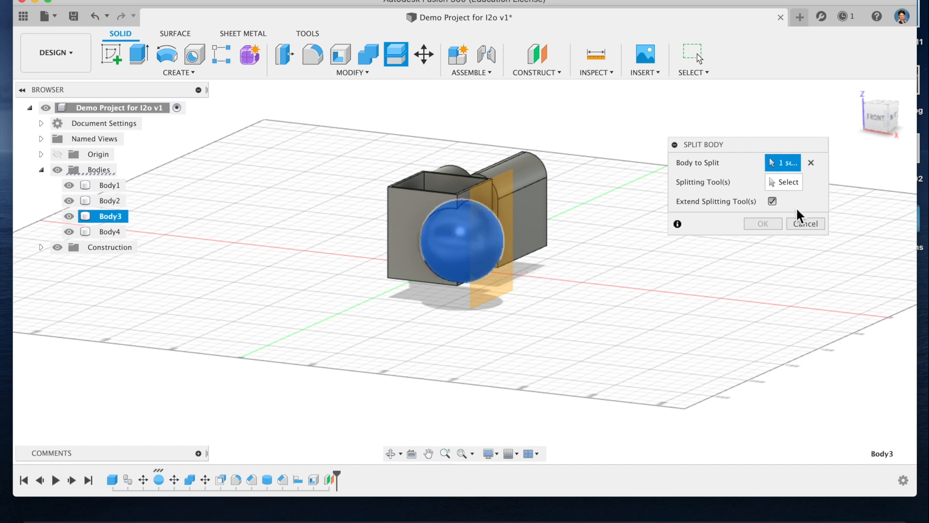
pyautogui.click(781, 184)
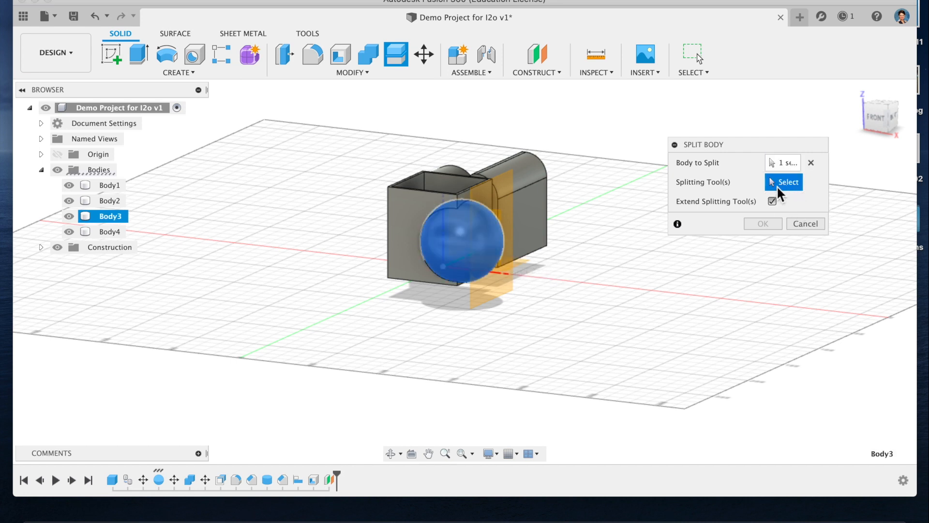
pyautogui.click(499, 191)
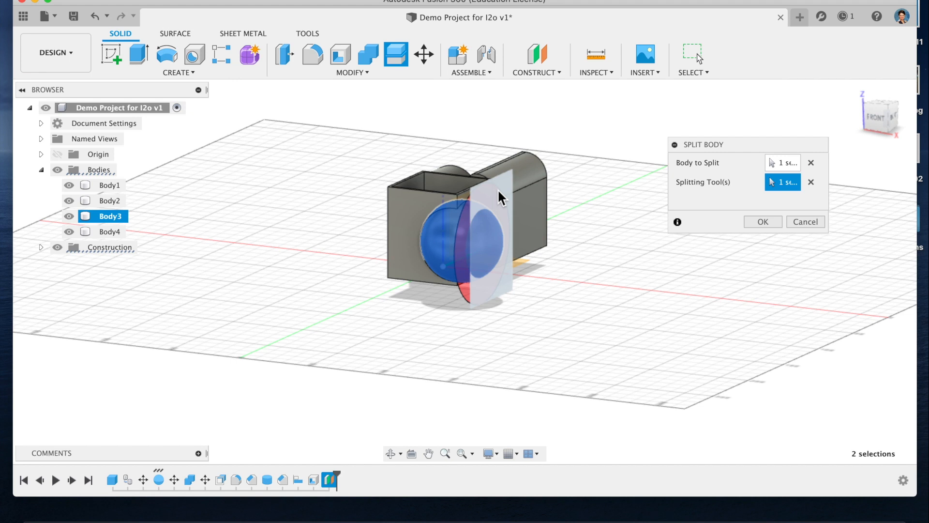
pyautogui.press('Return')
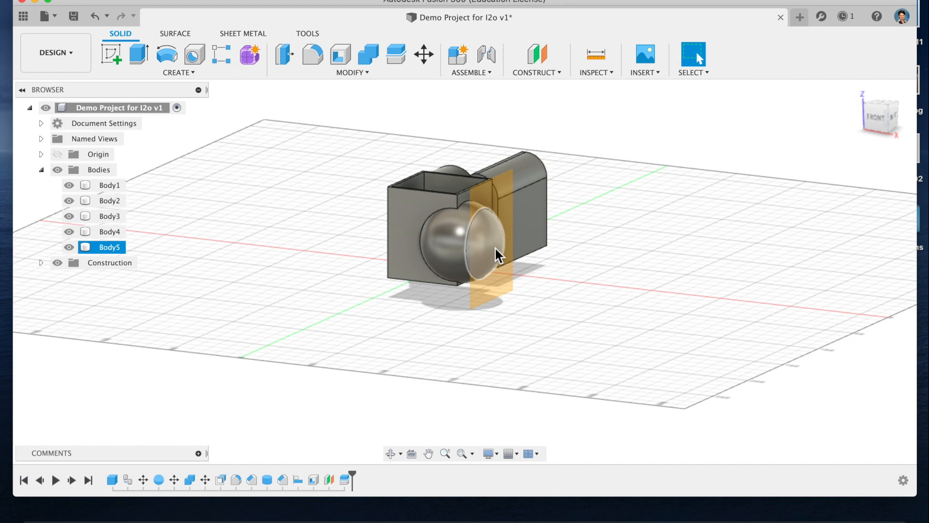
# Step: Move the cut-off sphere cap about 41.64 mm along X, away from the rest of the sphere
pyautogui.press('m')
pyautogui.click(484, 256)
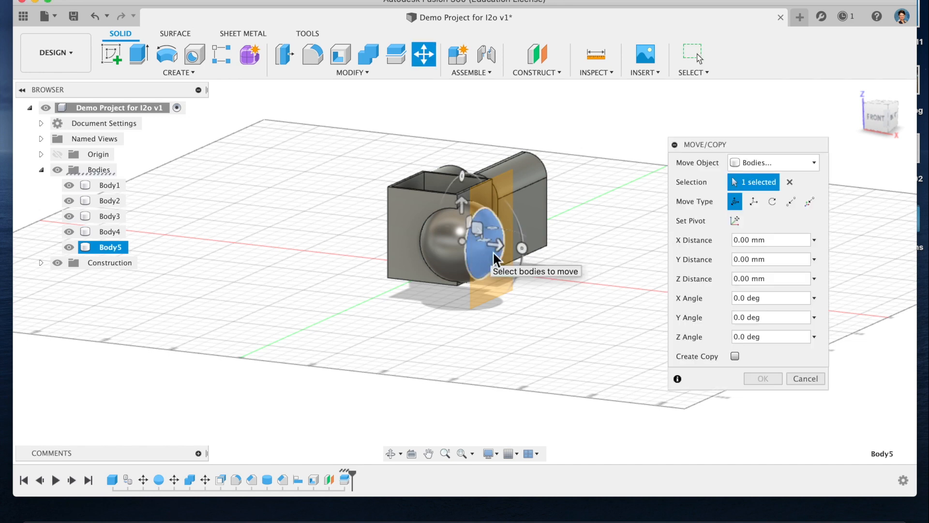
pyautogui.moveTo(505, 252); pyautogui.dragTo(558, 251)
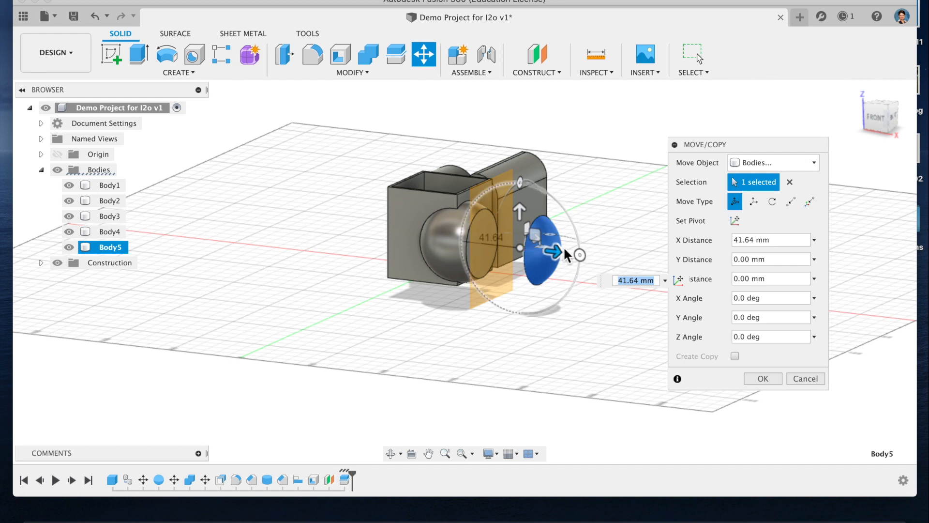
pyautogui.click(762, 378)
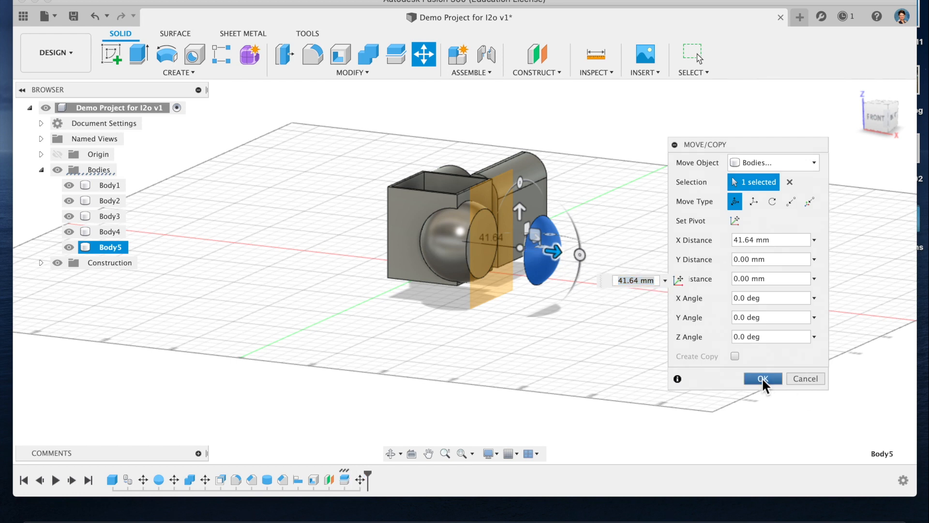
# Step: Hide the construction plane that was used to split the sphere
pyautogui.click(486, 211)
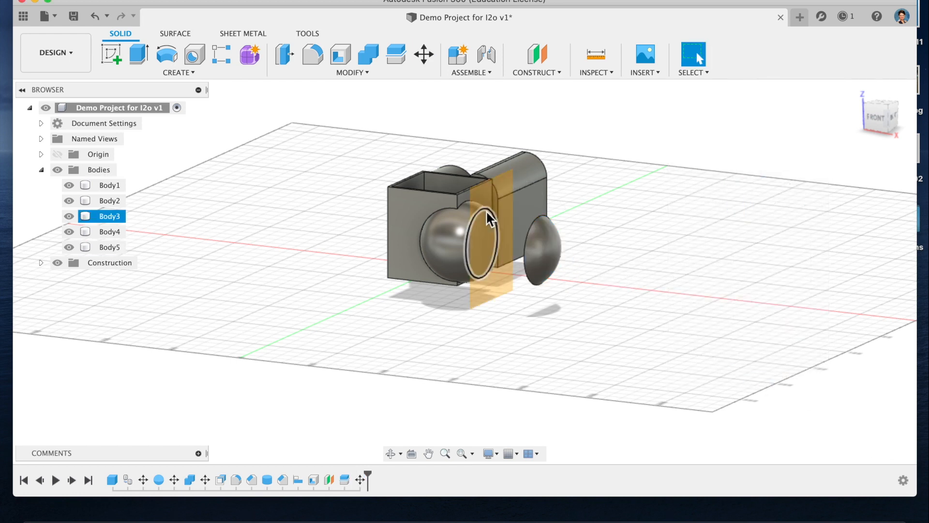
pyautogui.click(41, 263)
pyautogui.click(111, 278)
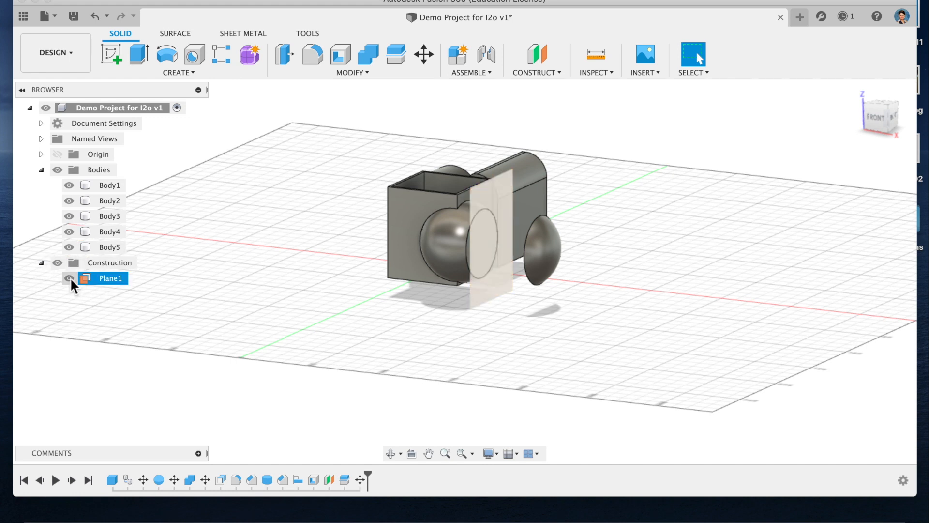
pyautogui.click(69, 278)
pyautogui.click(61, 265)
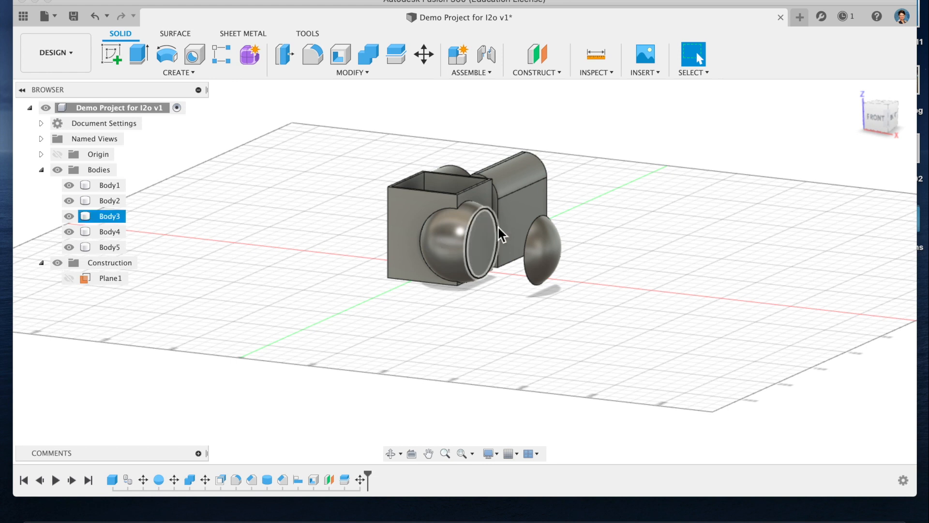
# Step: Shell the remaining sphere body through its flat cut face with an inside thickness of 2 mm
pyautogui.click(487, 247)
pyautogui.click(486, 243)
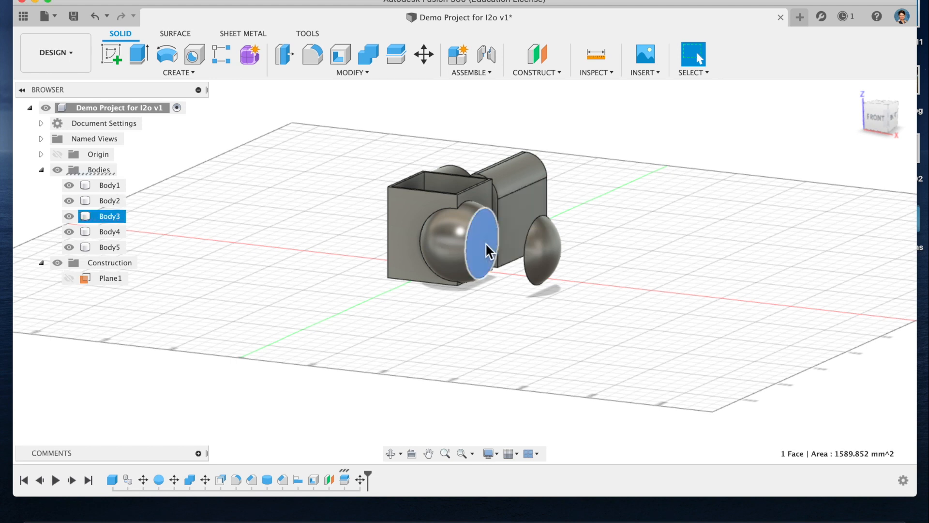
pyautogui.click(340, 53)
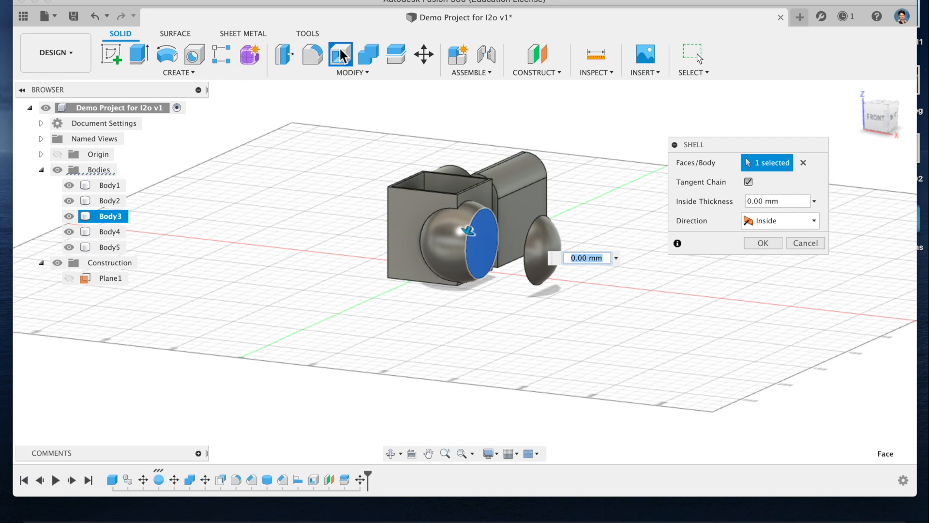
pyautogui.click(780, 202)
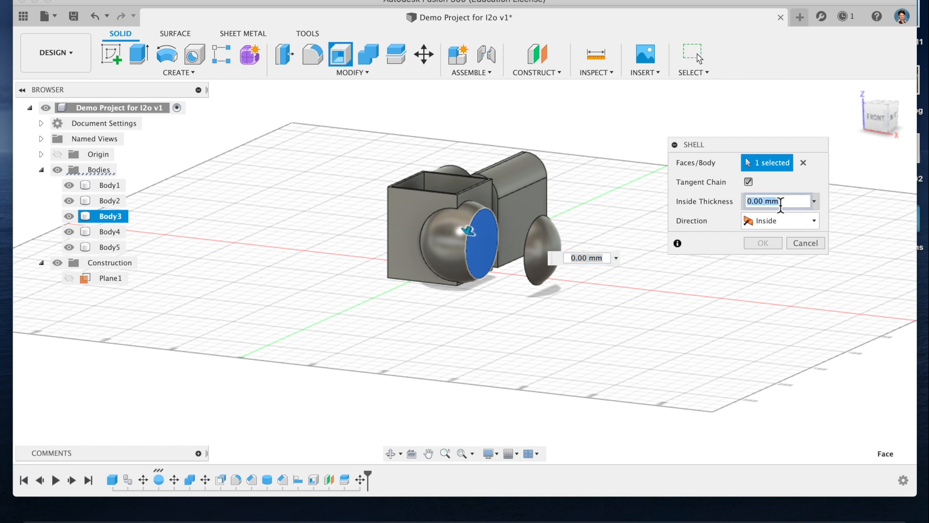
pyautogui.write('2mm')
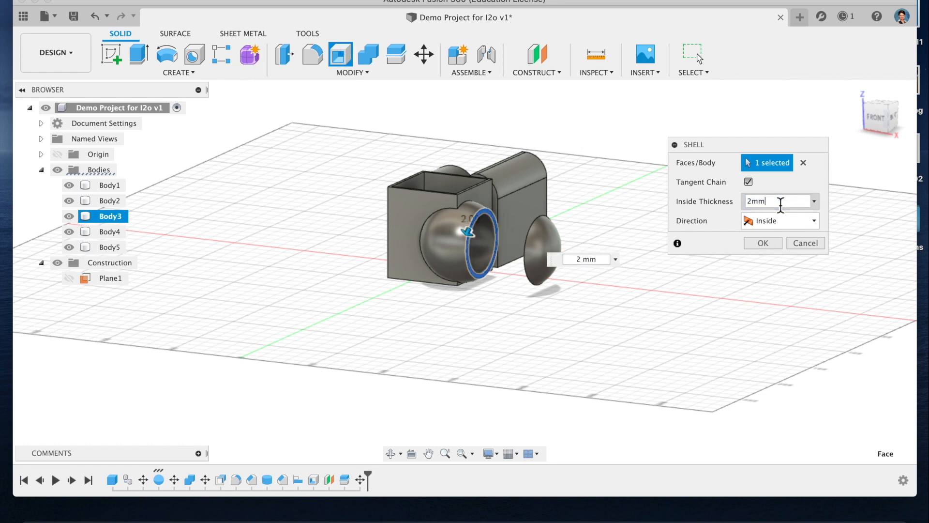
pyautogui.press('Return')
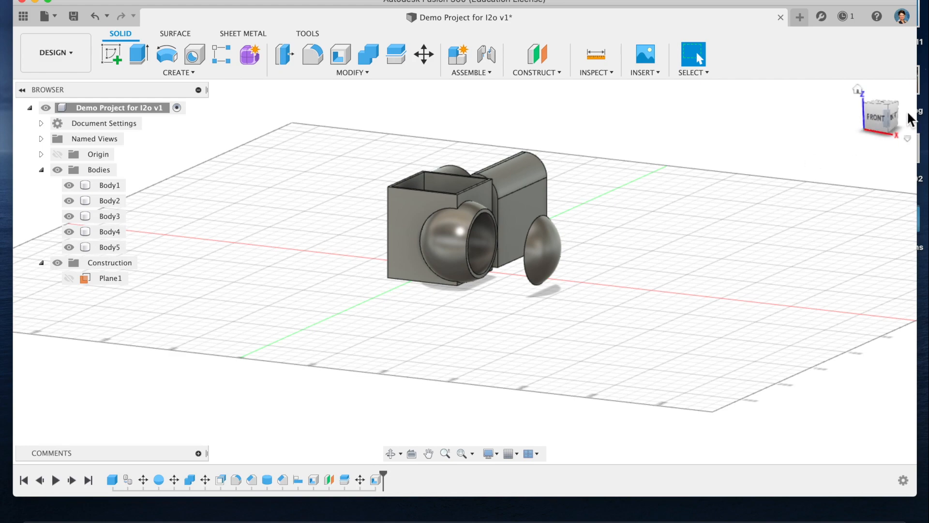
# Step: Rename the hollow cube body as Box 1 and the extended box body as Box 2 copy
pyautogui.moveTo(888, 121); pyautogui.dragTo(792, 119)
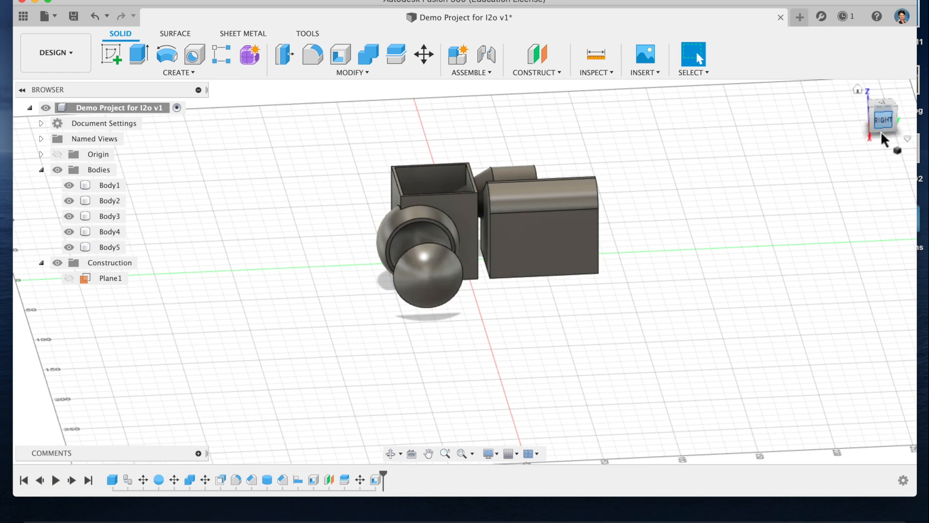
pyautogui.moveTo(881, 130)
pyautogui.mouseDown()
pyautogui.moveTo(925, 144)
pyautogui.moveTo(925, 131)
pyautogui.mouseUp()
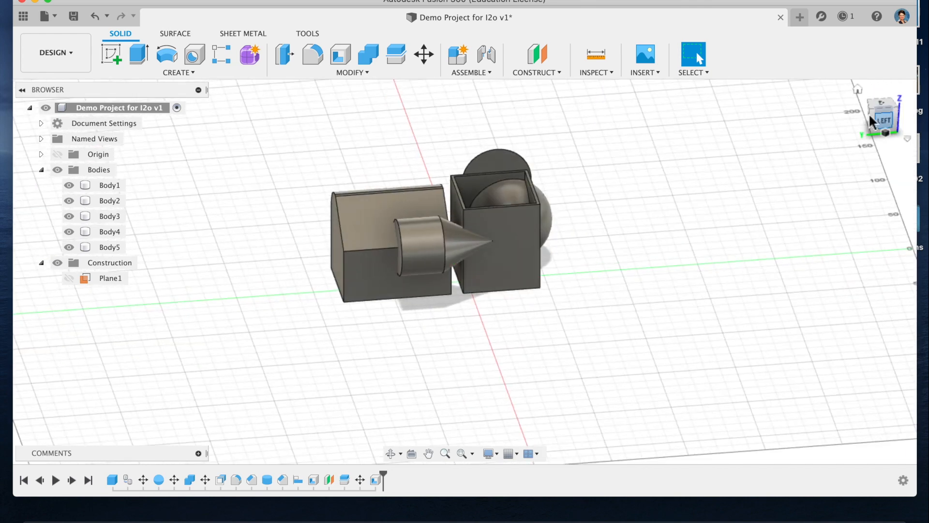
pyautogui.click(110, 184)
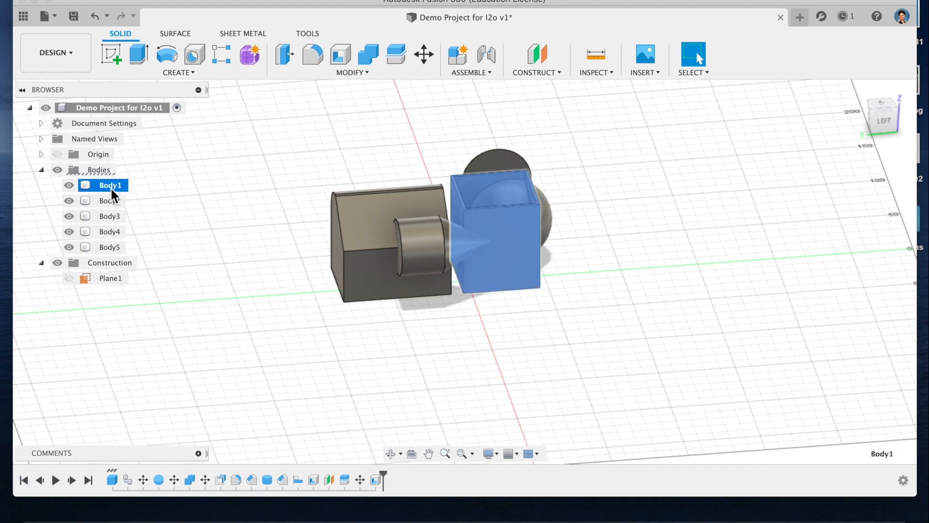
pyautogui.write('Box 1')
pyautogui.press('Return')
pyautogui.click(115, 201)
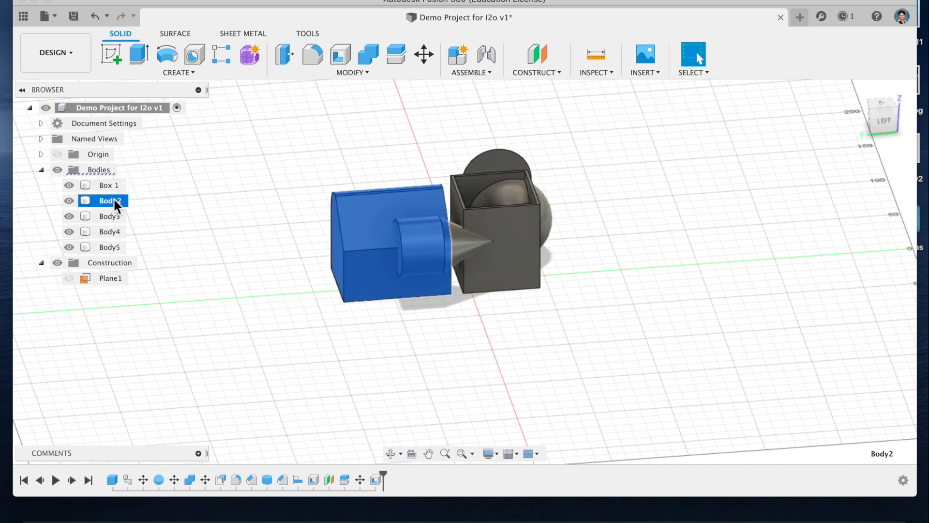
pyautogui.write('Box 2 copy')
# Step: Rename the pointed cylinder body, Body4, as Sphere
pyautogui.click(117, 215)
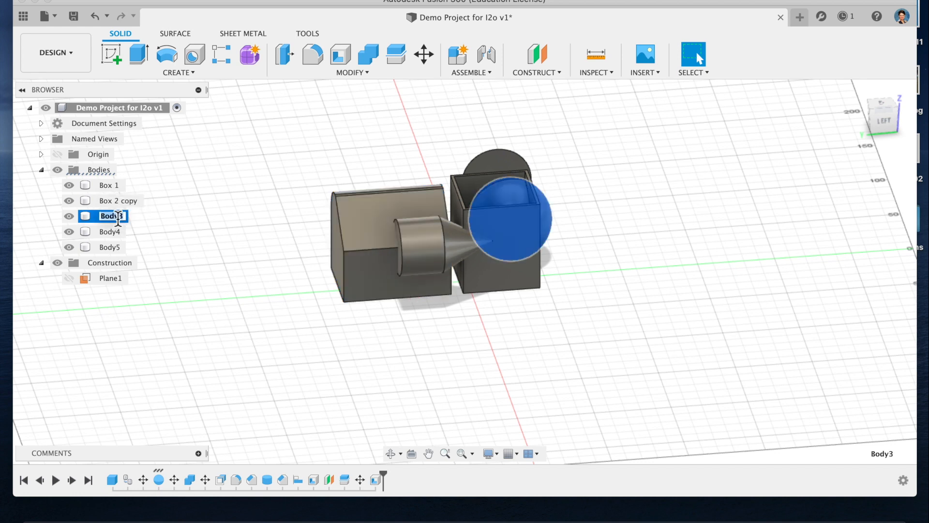
pyautogui.doubleClick(117, 215)
pyautogui.write('Sphere')
pyautogui.click(114, 231)
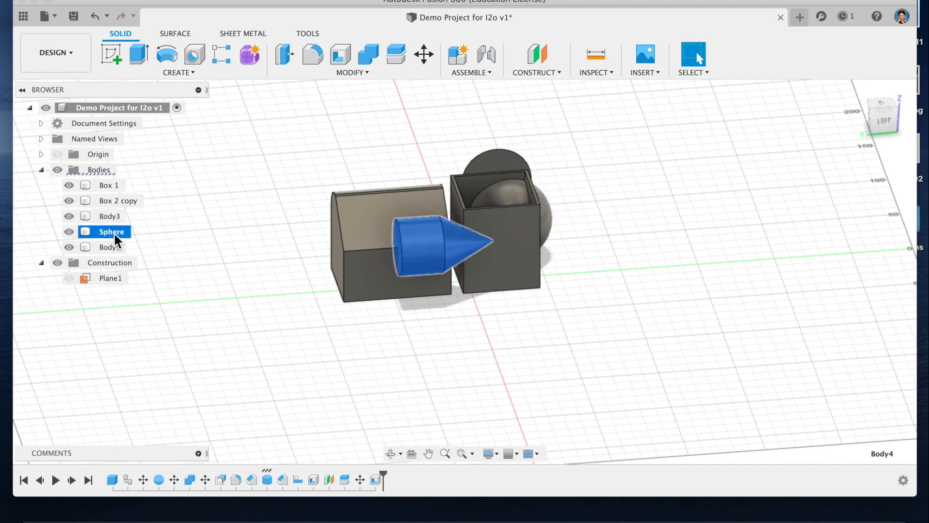
pyautogui.press('o')
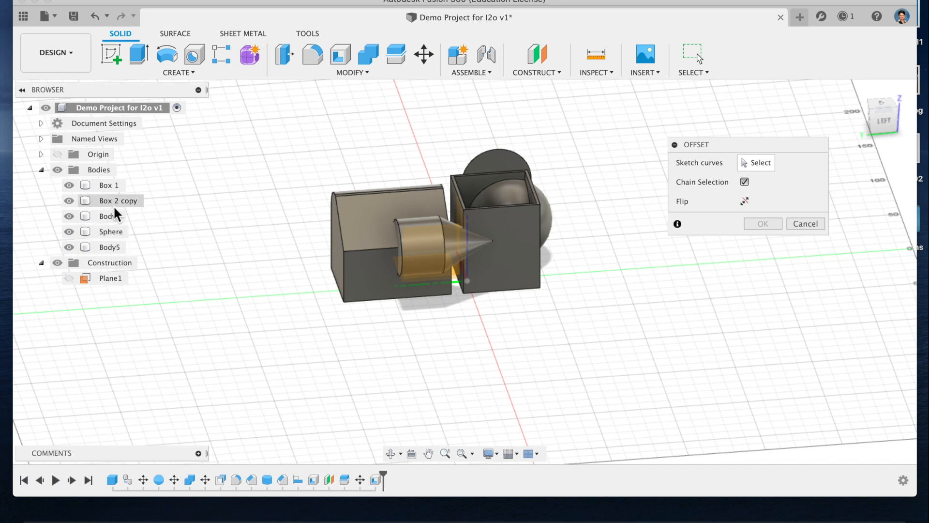
pyautogui.click(435, 275)
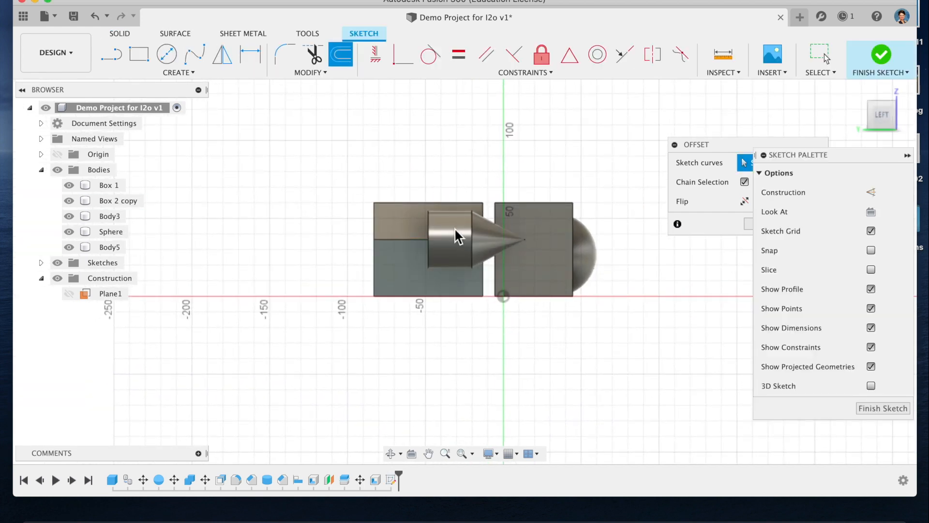
pyautogui.press('Escape')
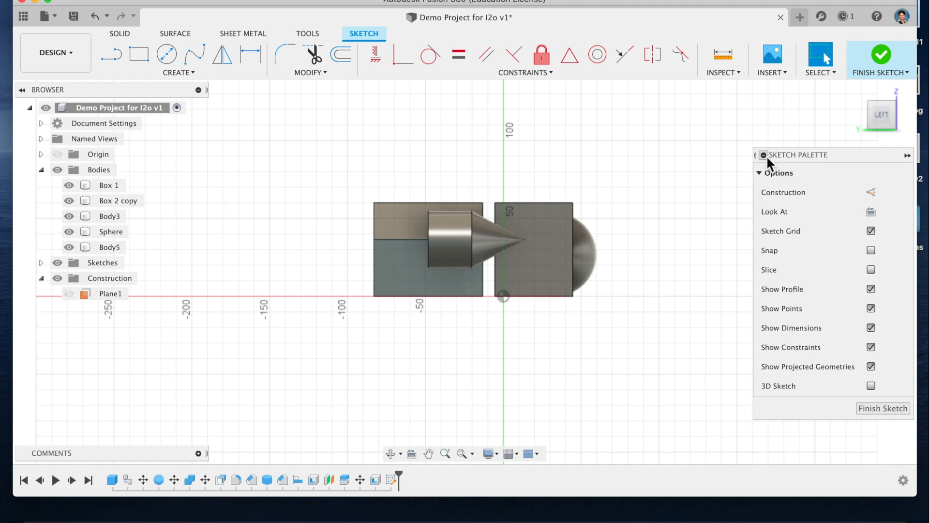
# Step: Collapse the sketch palette and finish the empty sketch without drawing any geometry
pyautogui.click(907, 155)
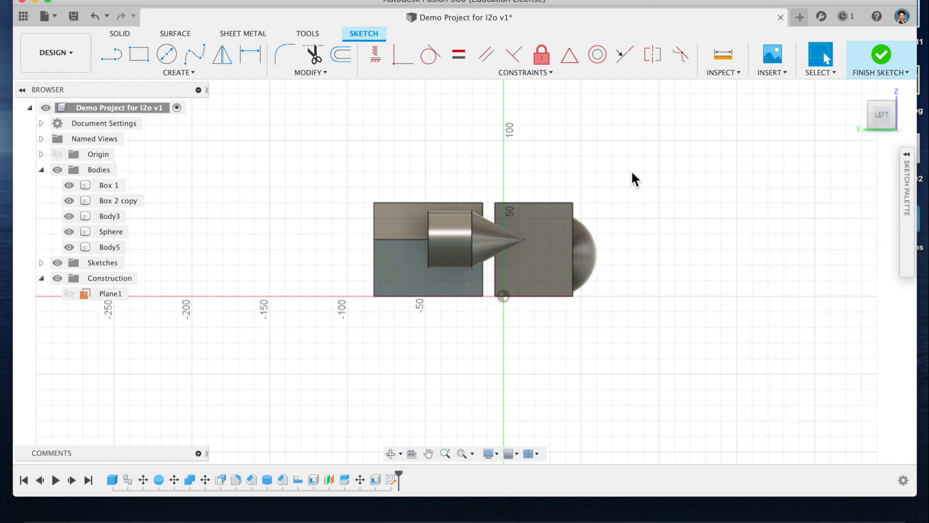
pyautogui.click(192, 74)
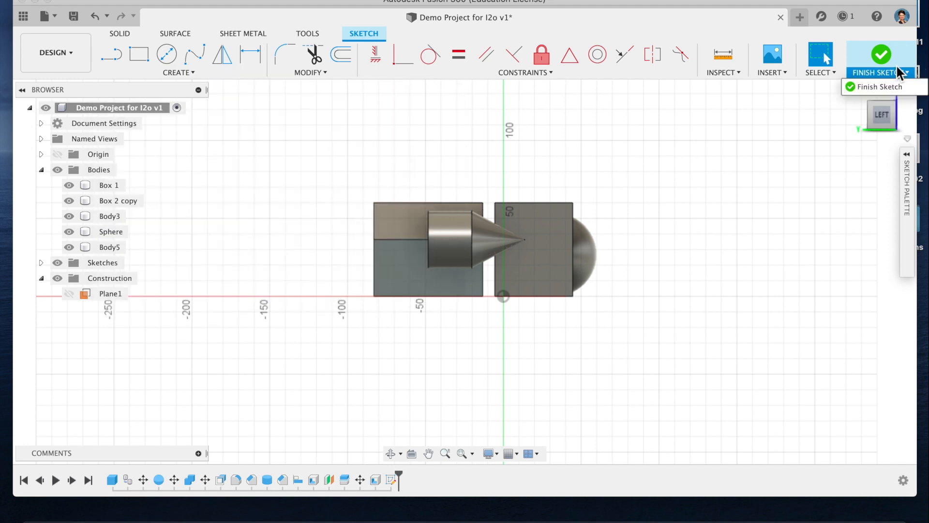
pyautogui.click(882, 52)
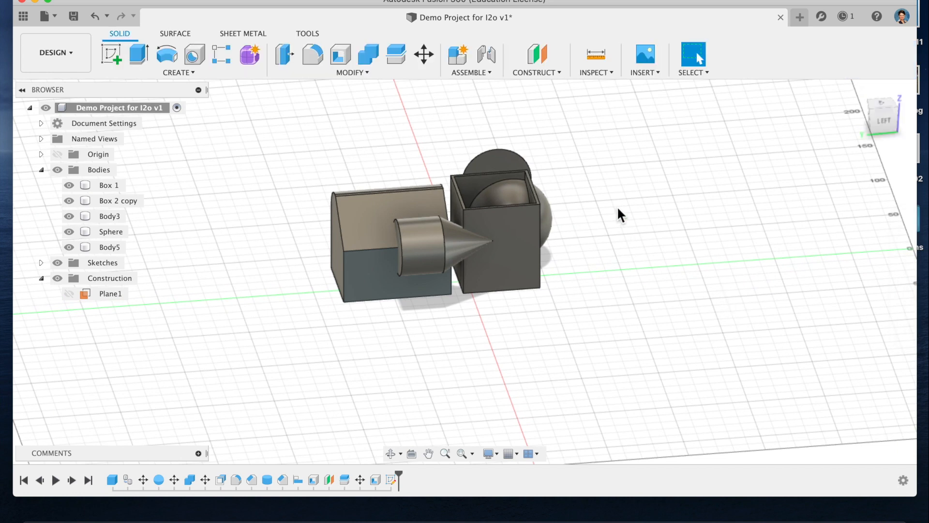
pyautogui.click(183, 75)
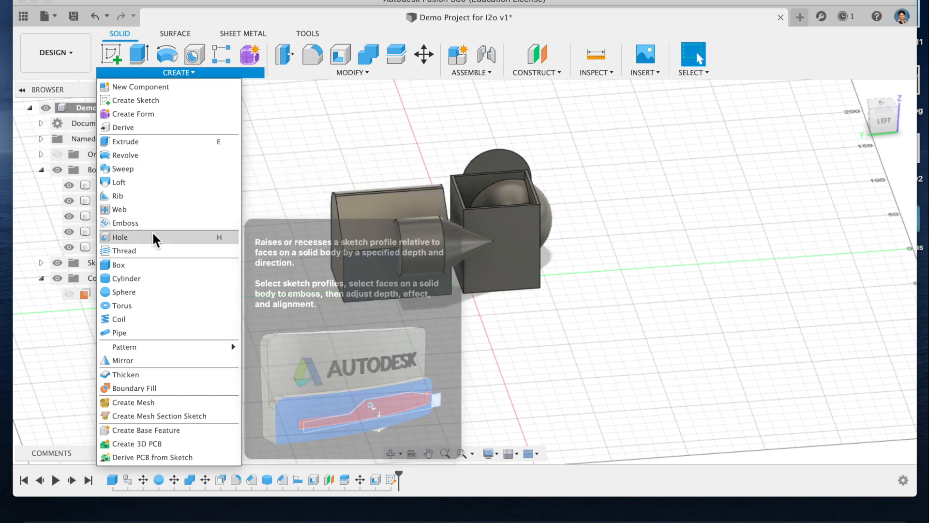
pyautogui.moveTo(145, 348)
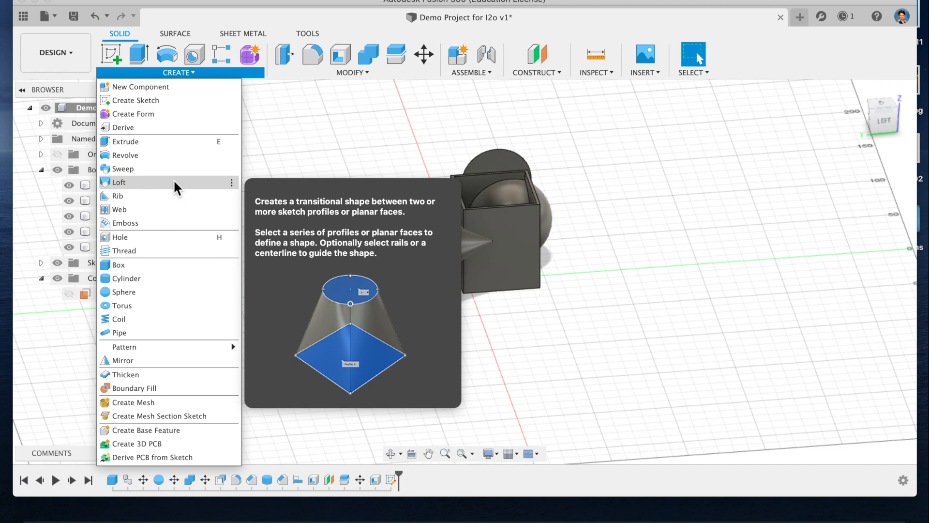
pyautogui.click(173, 183)
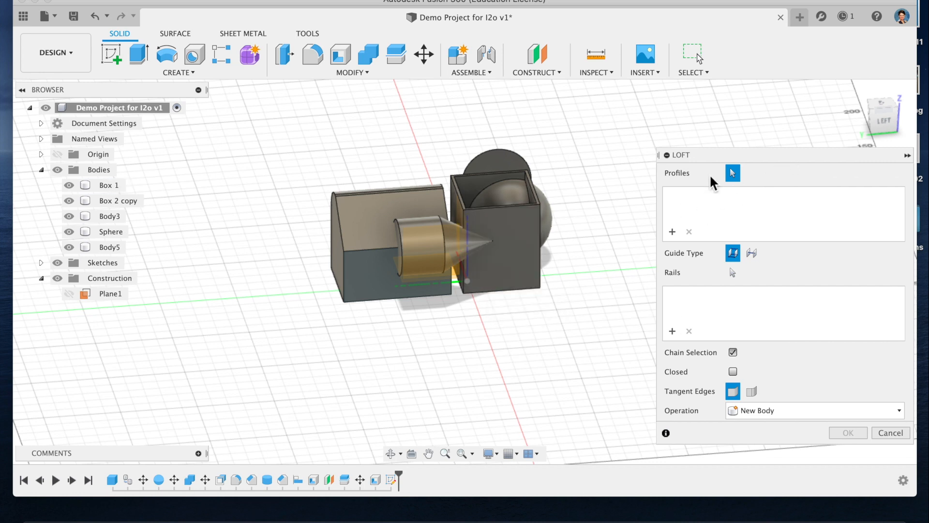
pyautogui.click(667, 155)
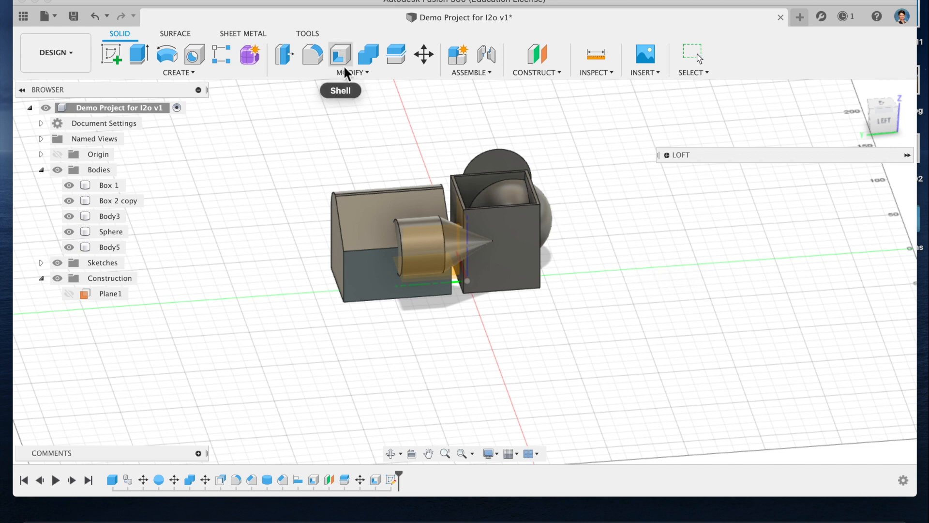
pyautogui.click(358, 72)
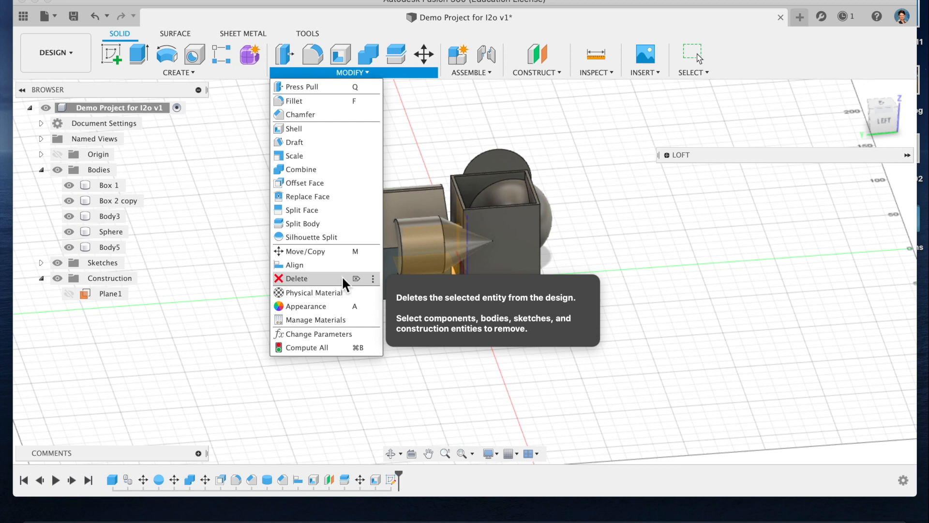
pyautogui.click(602, 316)
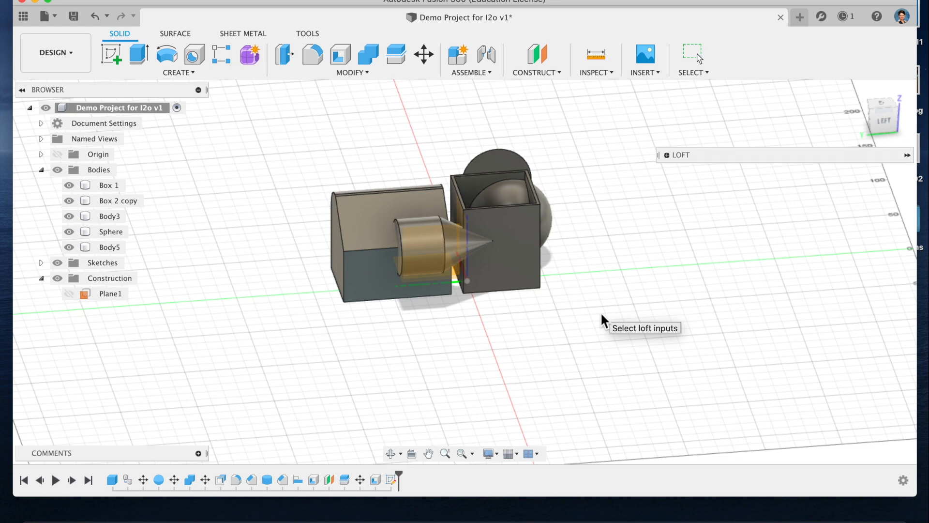
# Step: Measure the distance and angle between the upper long edge of Box 2 copy and a vertical edge of Box 1, and clear the selection
pyautogui.click(601, 73)
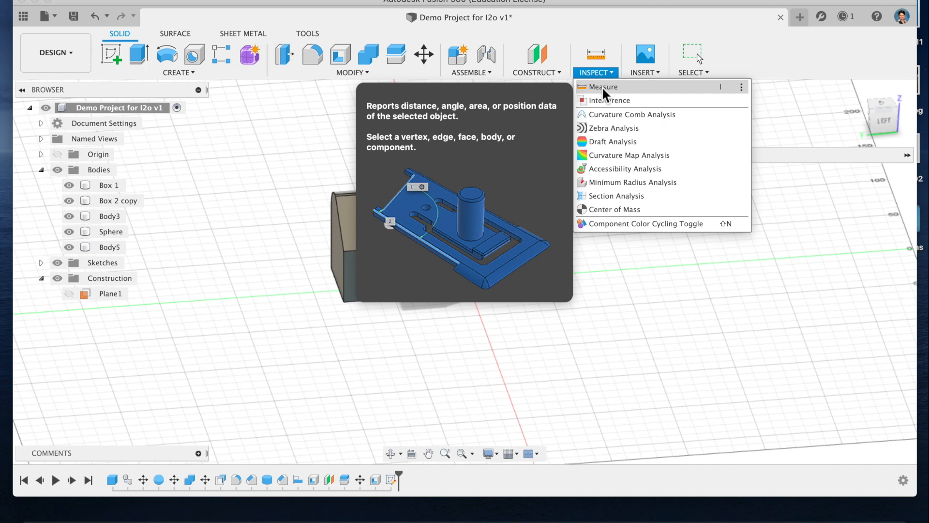
pyautogui.click(603, 86)
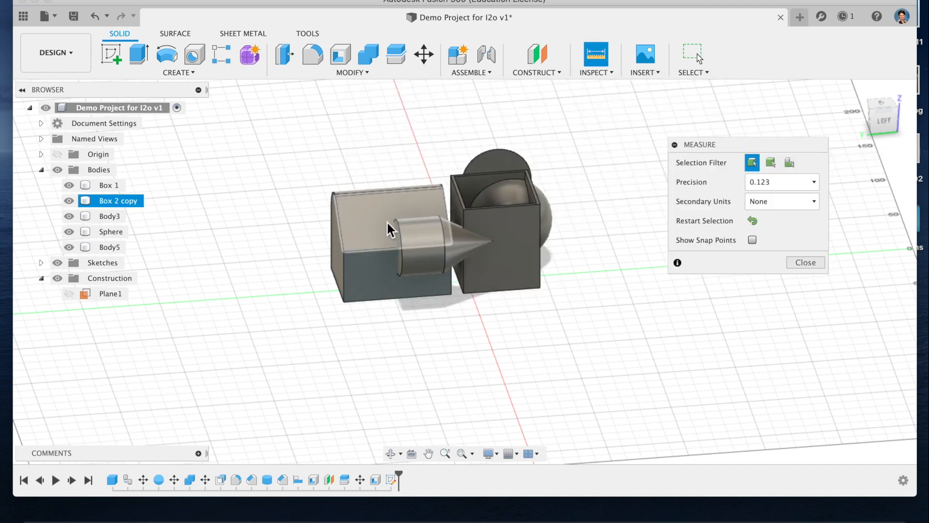
pyautogui.click(381, 191)
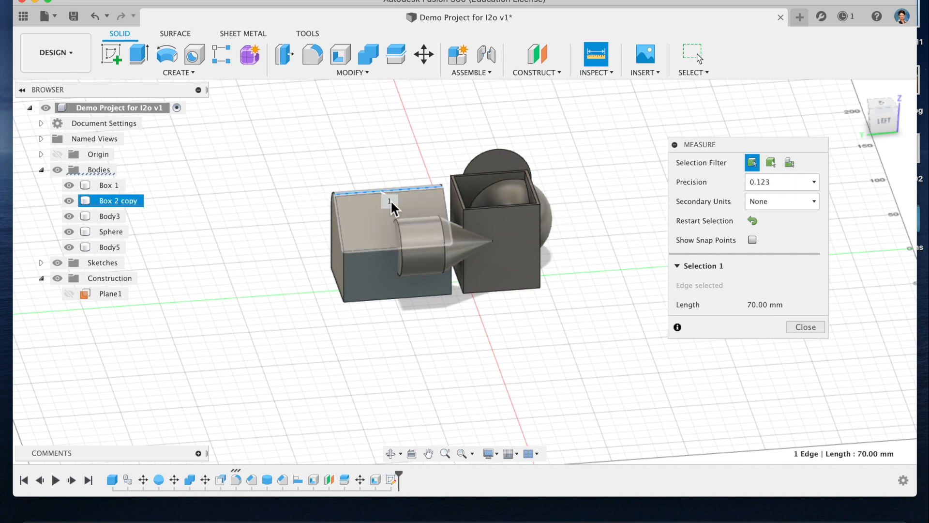
pyautogui.click(541, 260)
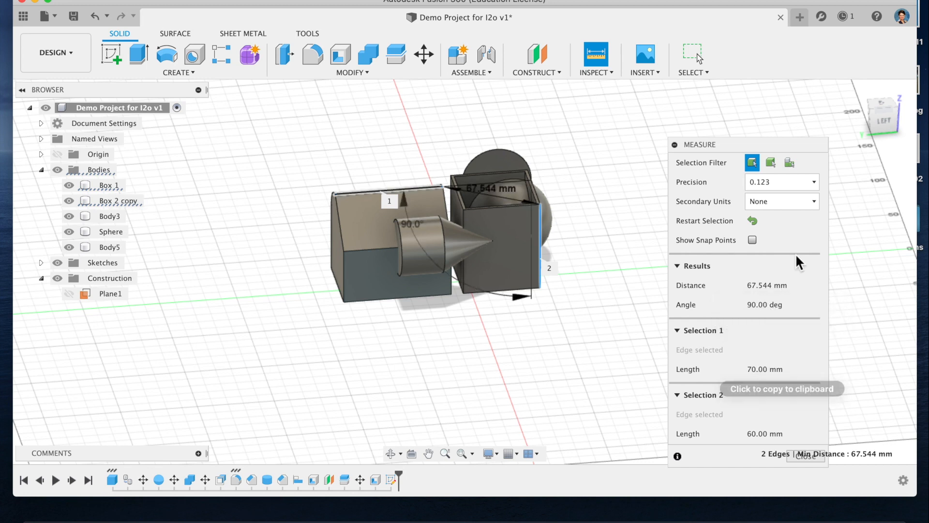
pyautogui.click(638, 129)
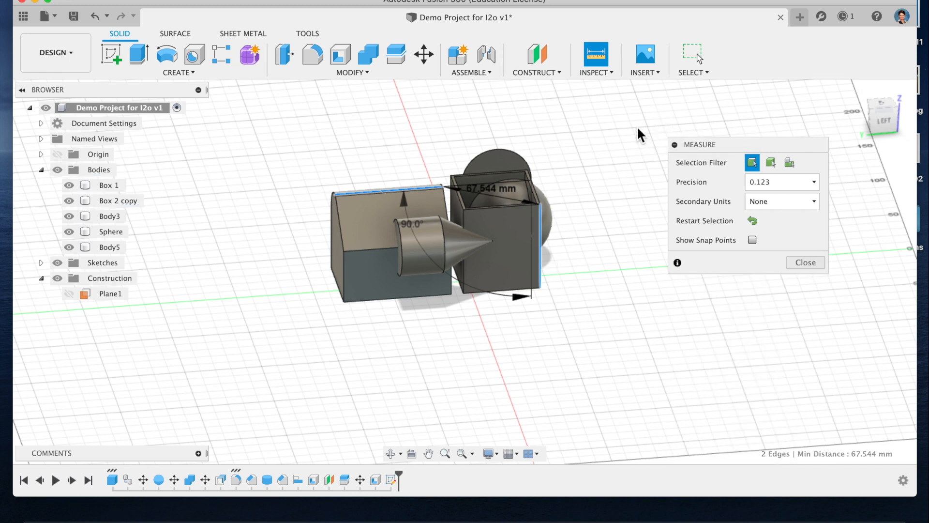
pyautogui.click(674, 145)
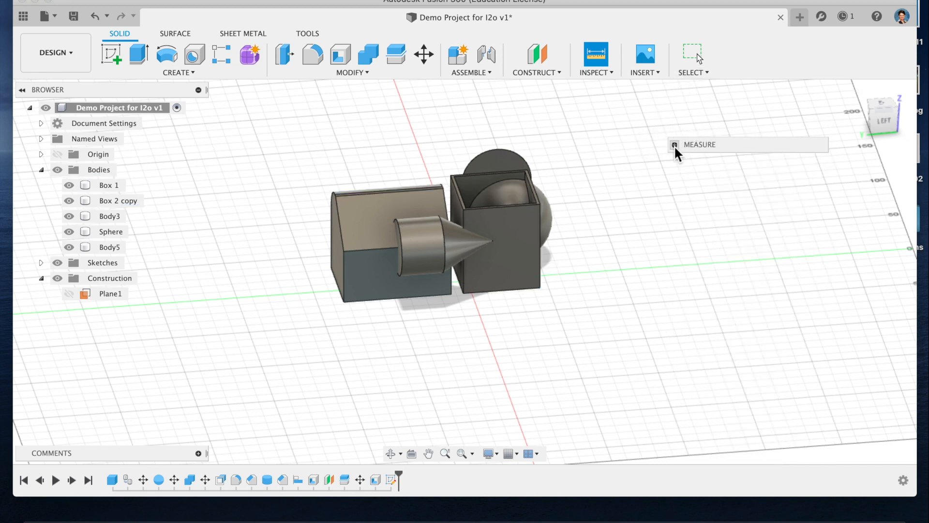
pyautogui.click(674, 145)
pyautogui.click(675, 144)
pyautogui.click(675, 144)
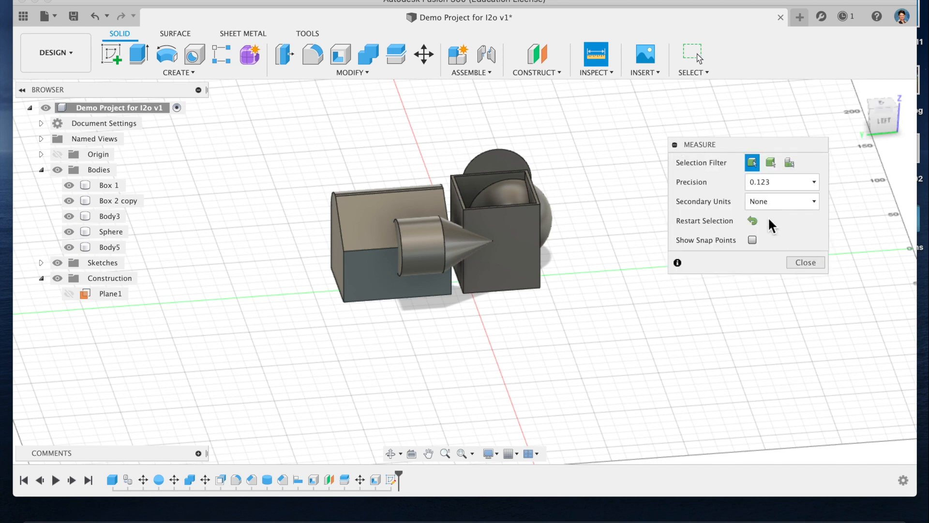
pyautogui.click(675, 145)
pyautogui.click(675, 145)
pyautogui.click(200, 91)
pyautogui.click(199, 90)
pyautogui.click(675, 144)
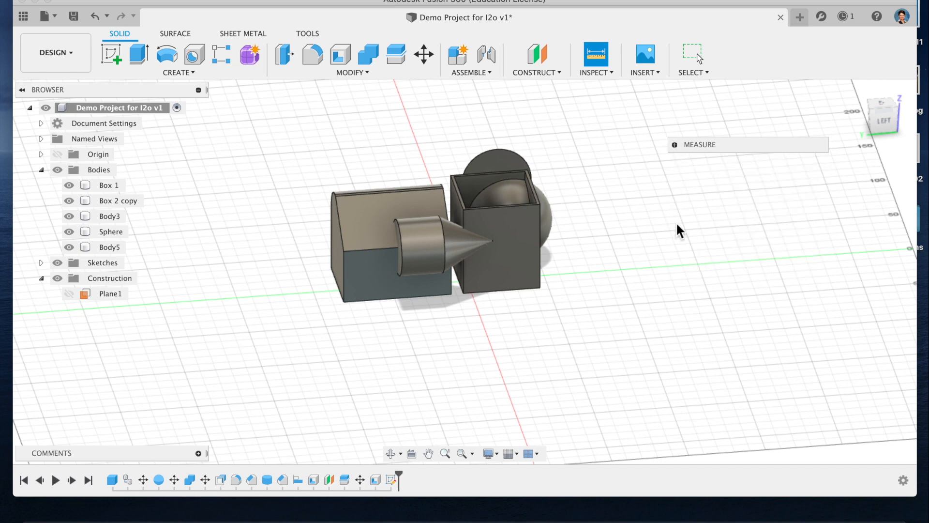